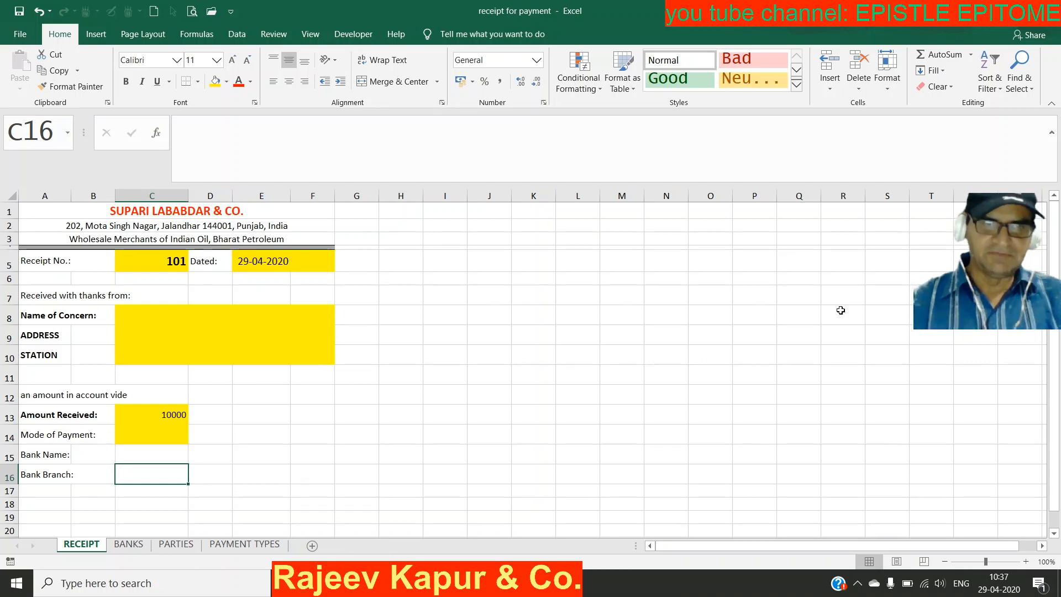
Step: On PARTIES, name the A1:A9 party list from its PARTY NAME heading, then select A1:E1
left_click(147, 320)
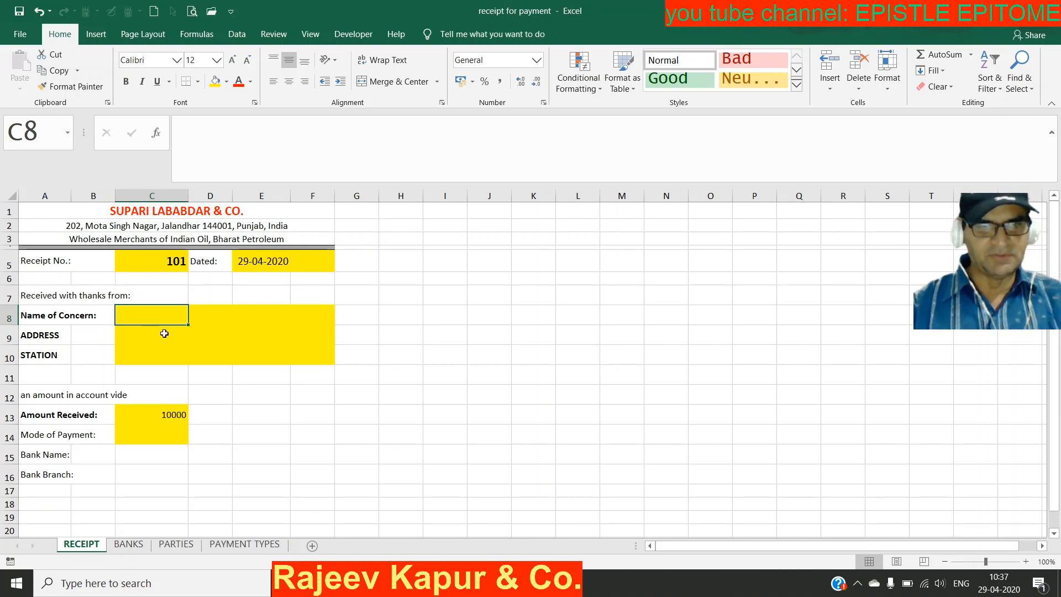
left_click(174, 545)
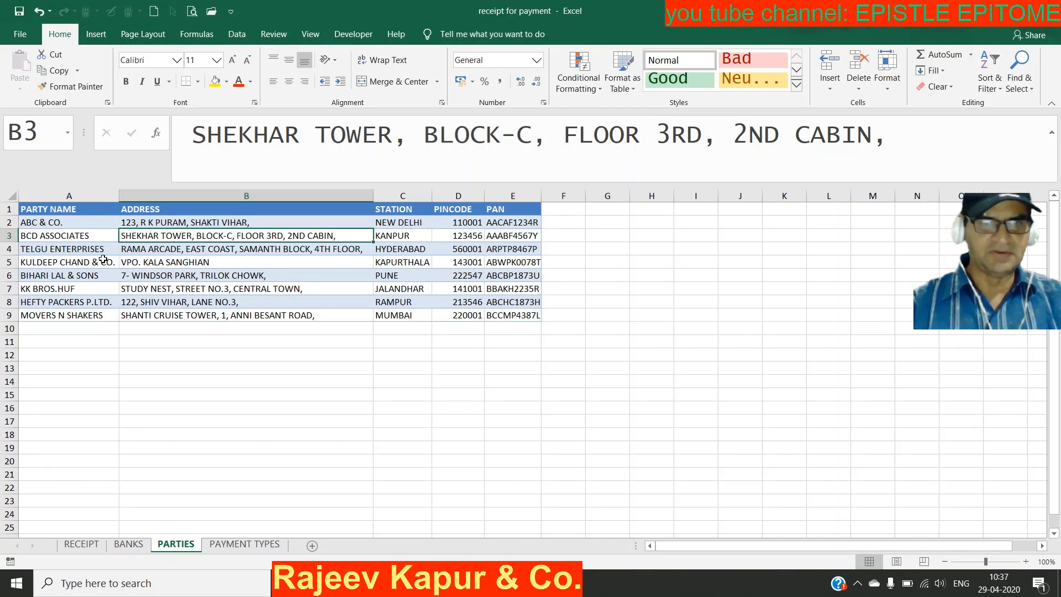
left_click(91, 212)
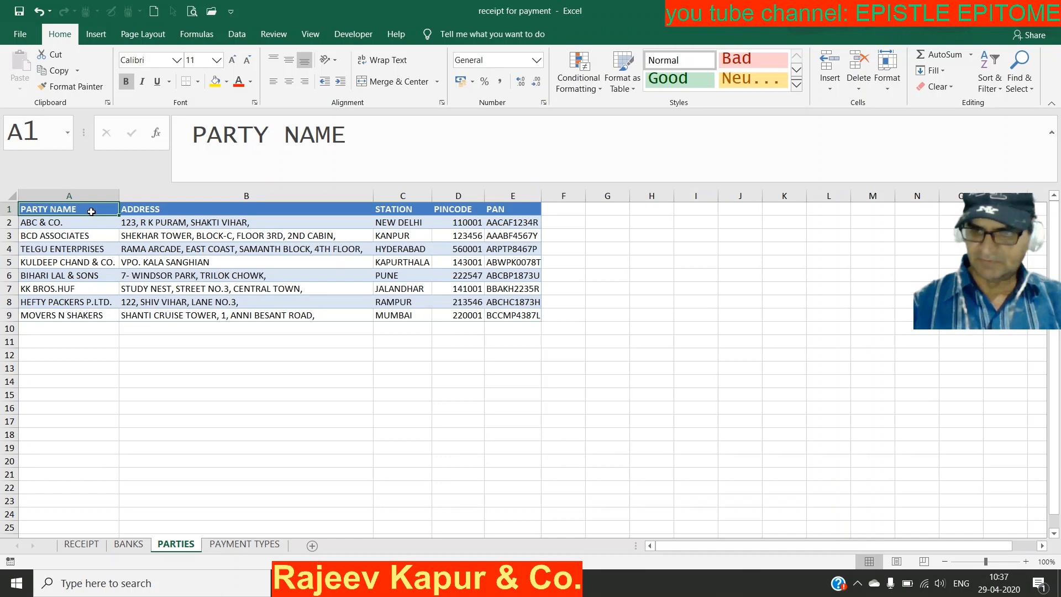
key("ctrl+shift+Down")
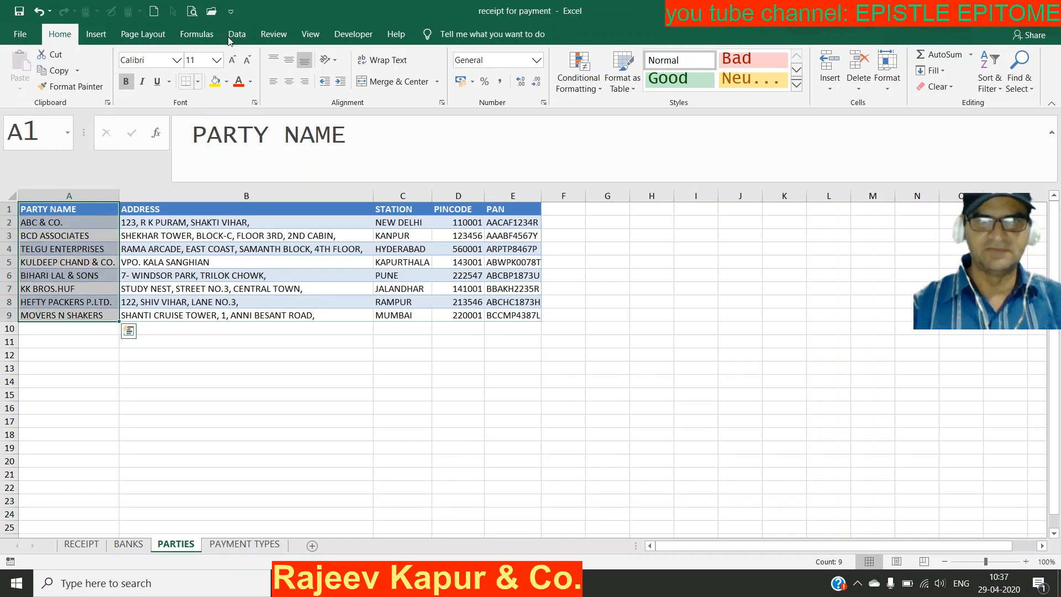
left_click(203, 41)
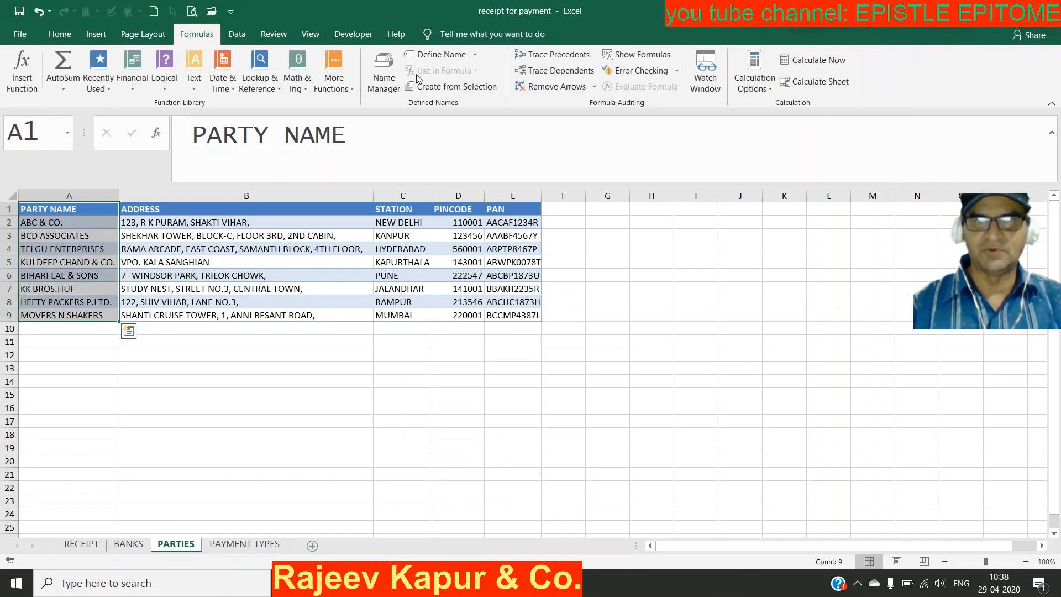
left_click(437, 88)
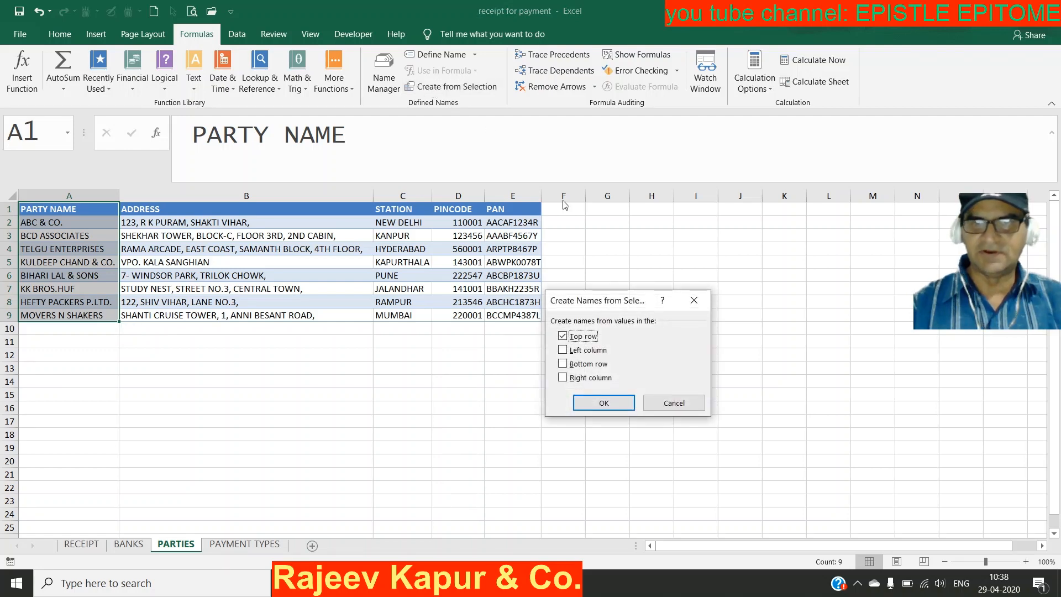
left_click(608, 403)
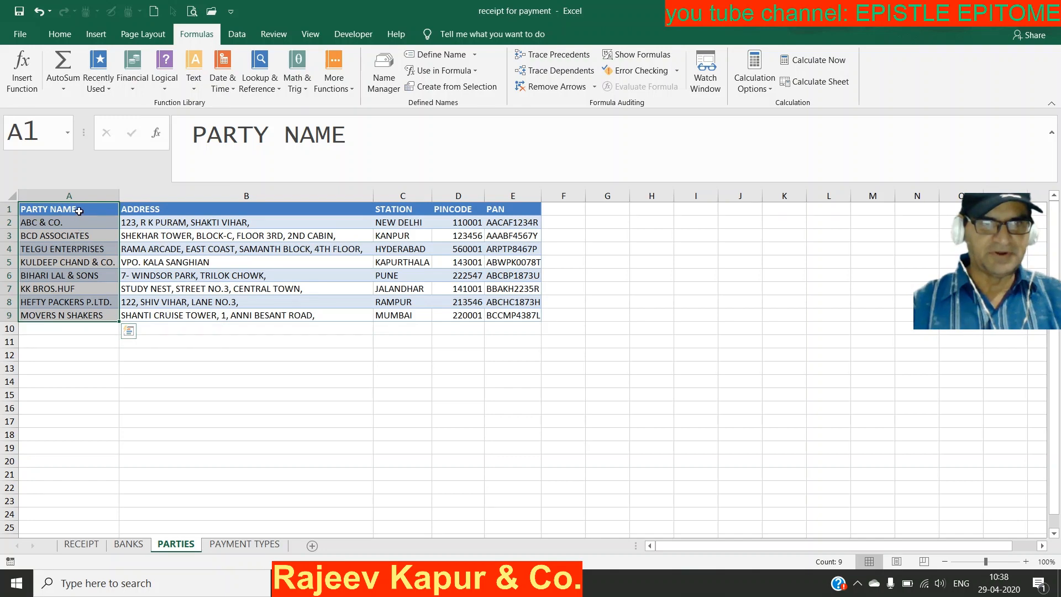
left_click(79, 211)
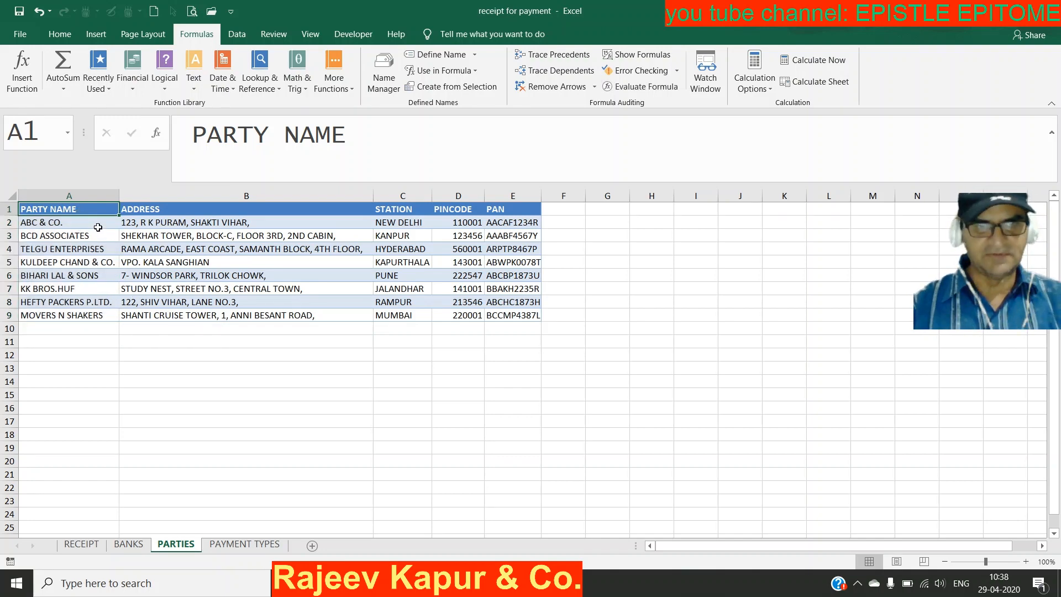
key("shift+Right")
key("shift+Right")
key("shift+Right")
key("shift+Right")
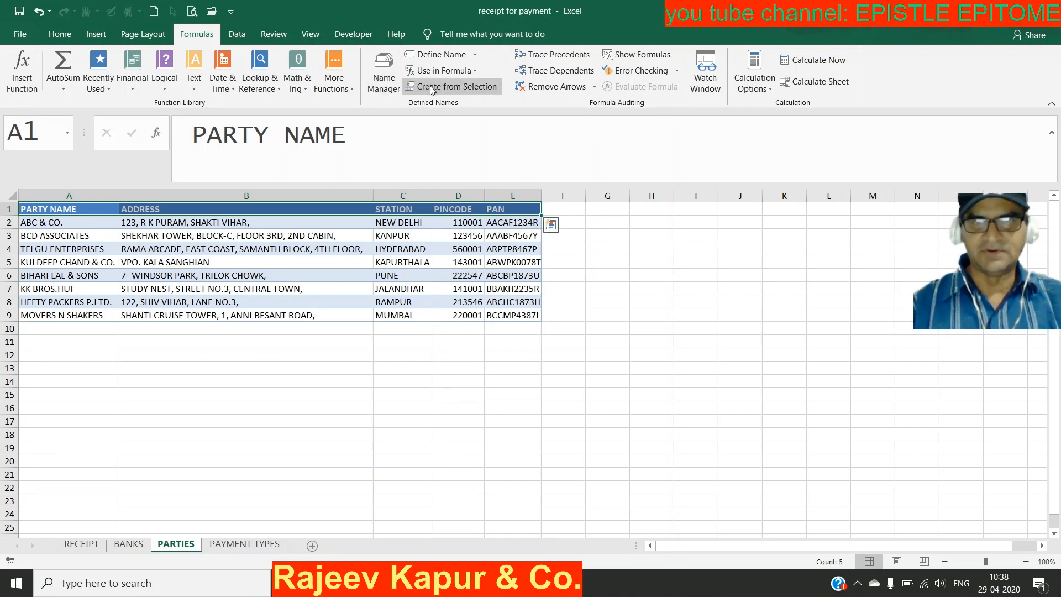
Step: Define the name Allcols_Parties for the PARTIES header row A1:E1
left_click(444, 55)
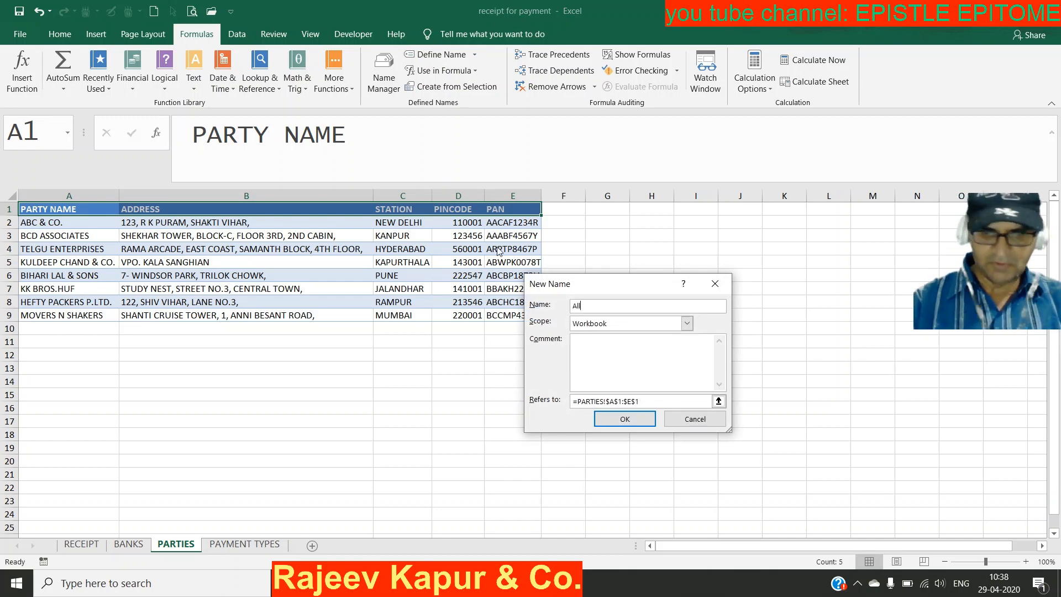
type("Allcols_Parties")
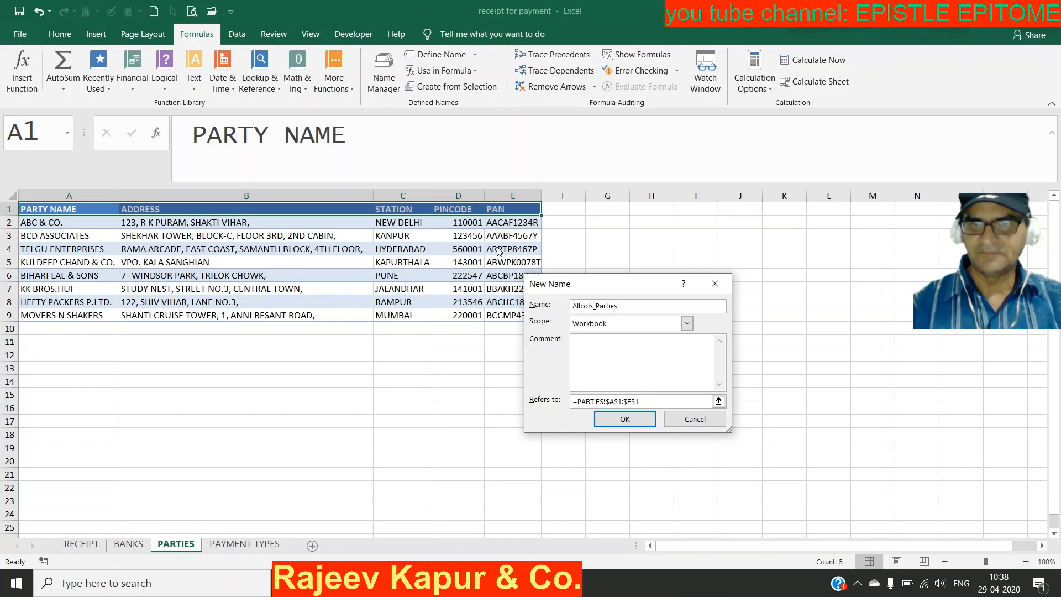
left_click(625, 419)
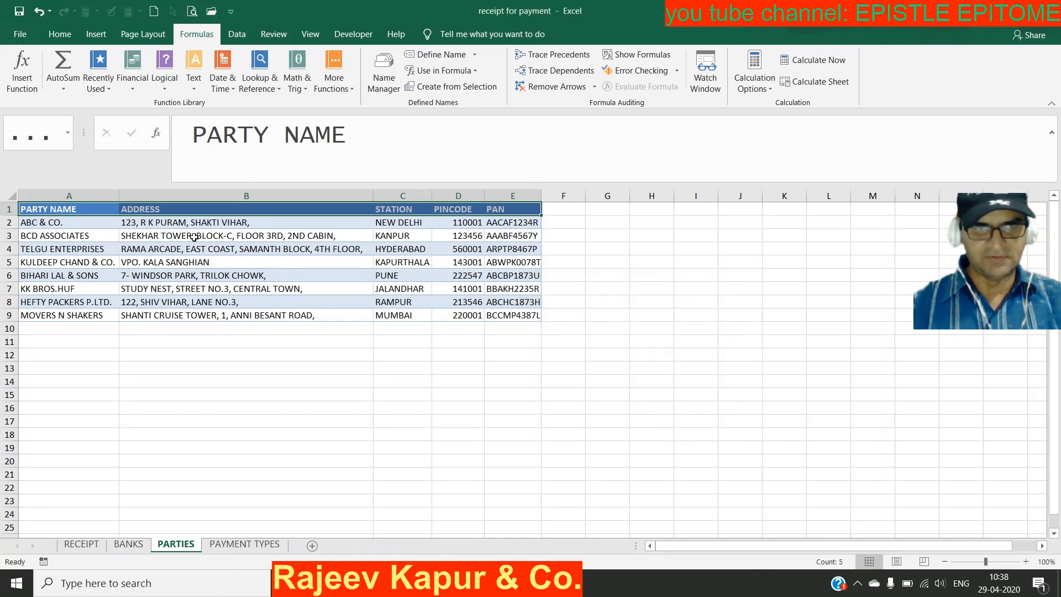
Step: Select the whole party list and start making it a table with Ctrl+T
left_click(214, 246)
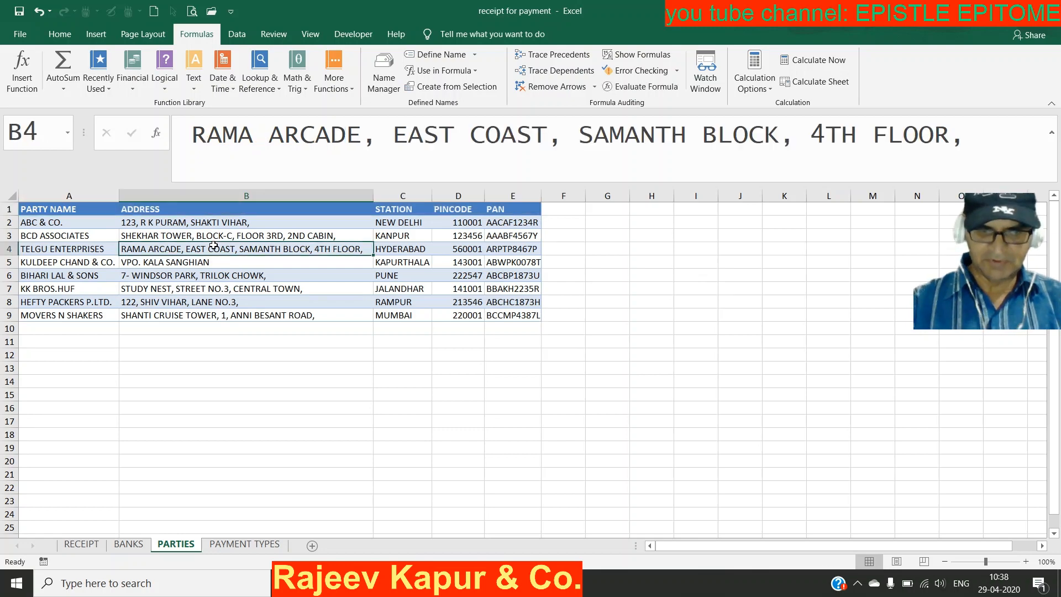
key("ctrl+a")
key("ctrl+t")
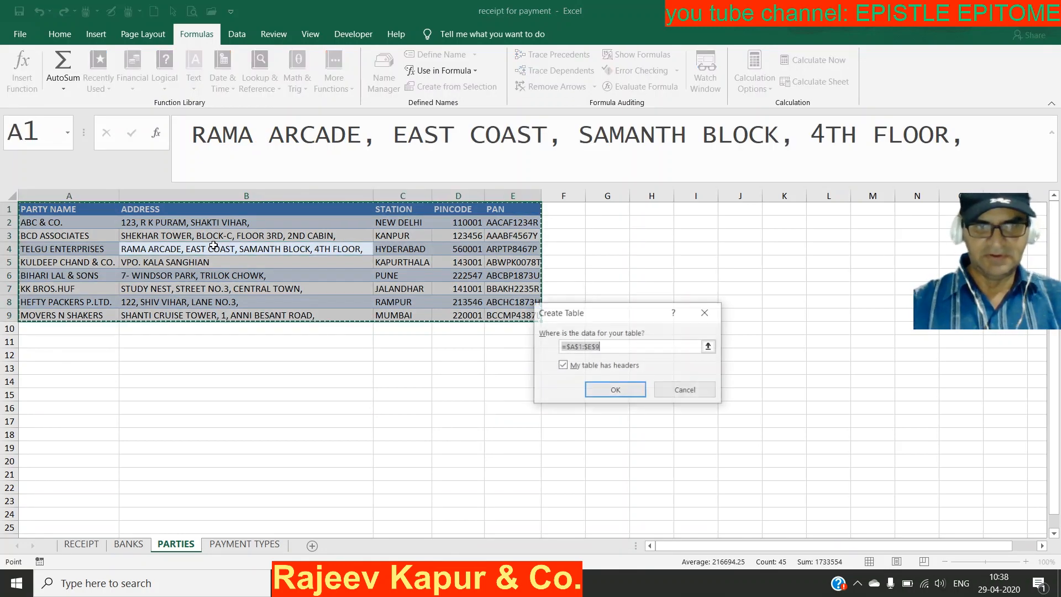
Step: Create the A1:E9 table with headers, rename it t_Parties, and go to PAYMENT TYPES
left_click(617, 390)
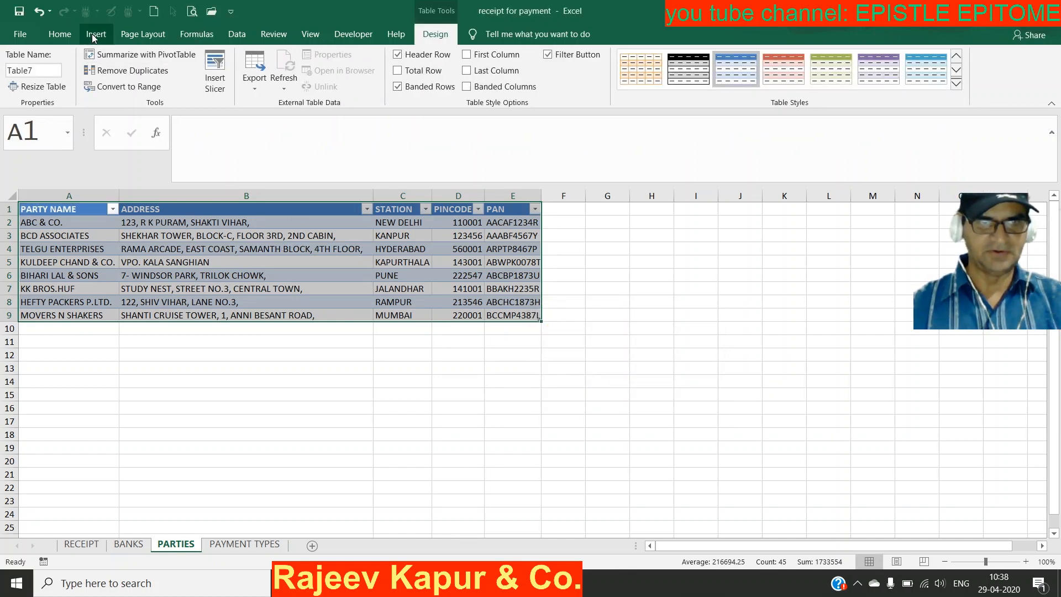
left_click(46, 67)
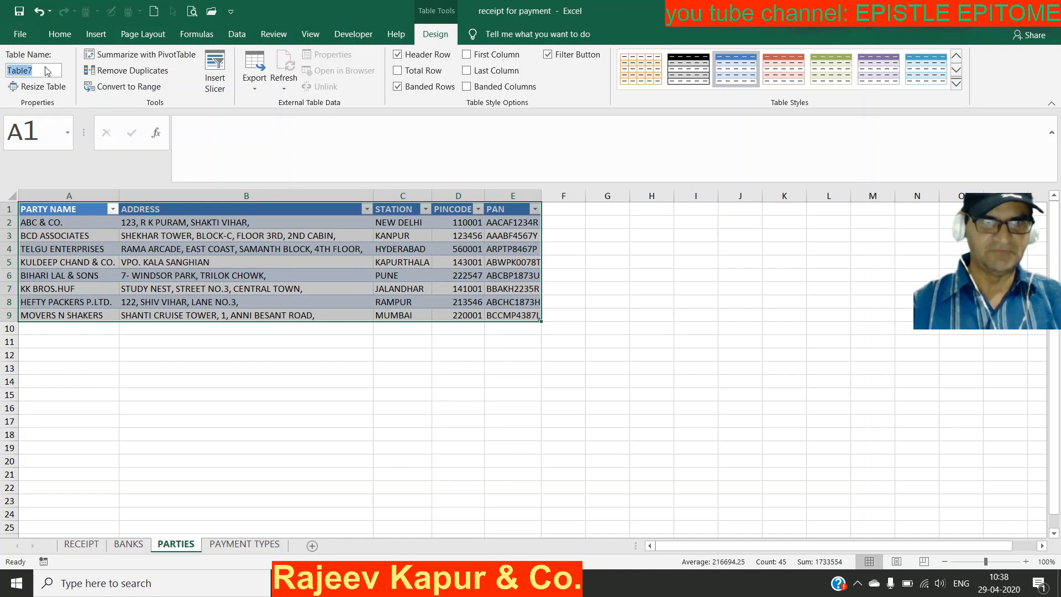
type("t")
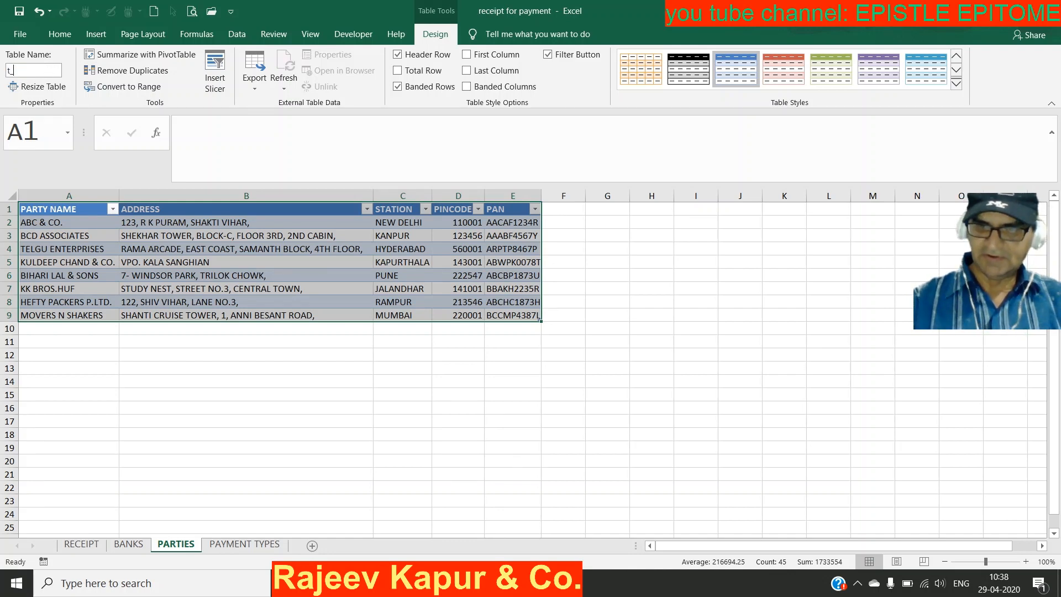
type("_Parti")
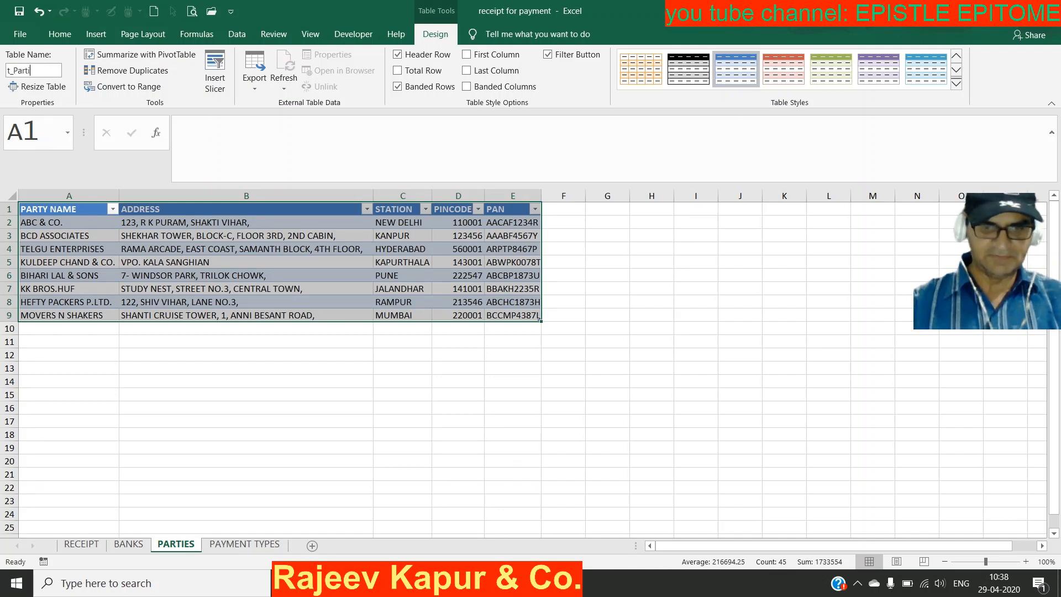
type("es")
key("Return")
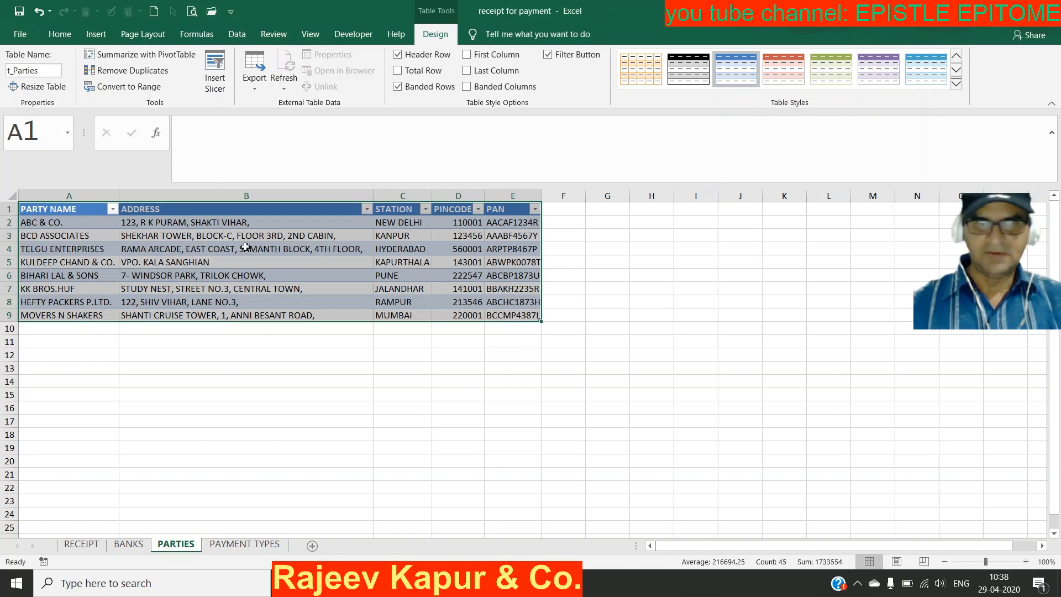
left_click(245, 248)
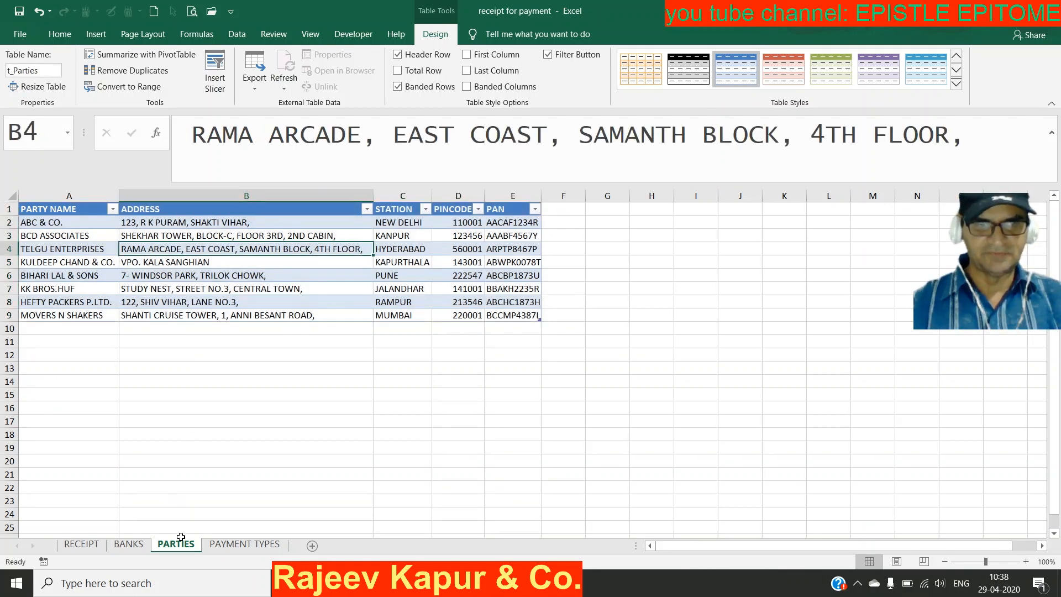
left_click(221, 544)
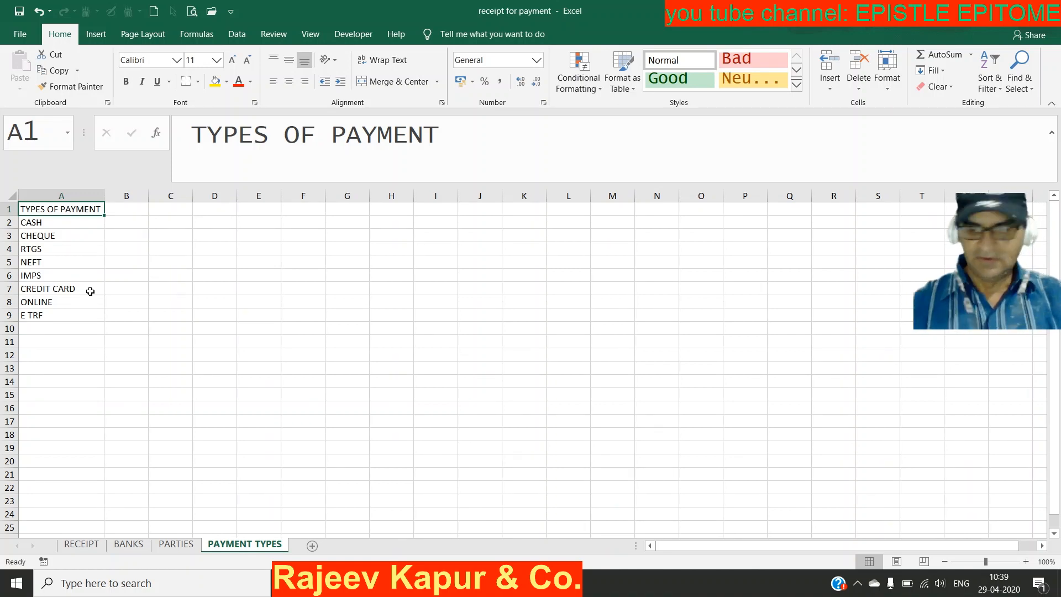
Step: Name the payment-type list A1:A9 from its TYPES OF PAYMENT heading, then open BANKS
key("ctrl+shift+Down")
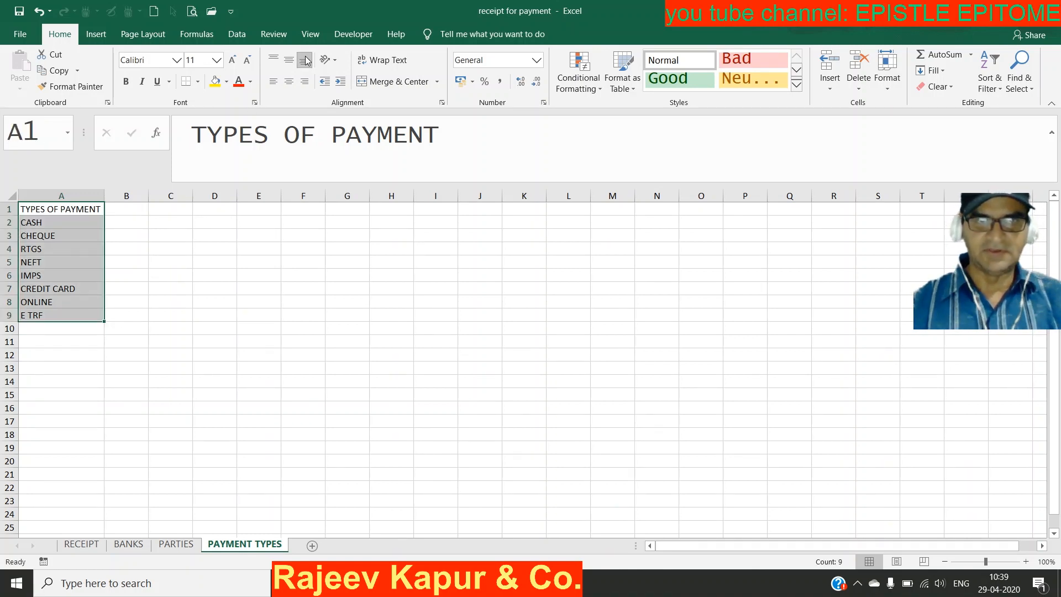
left_click(207, 34)
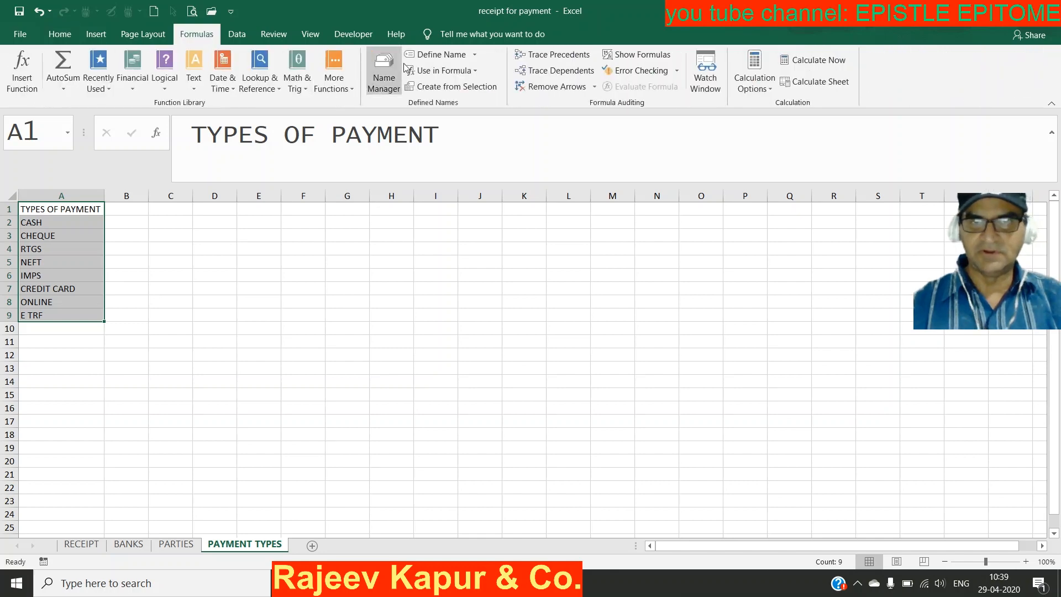
left_click(451, 87)
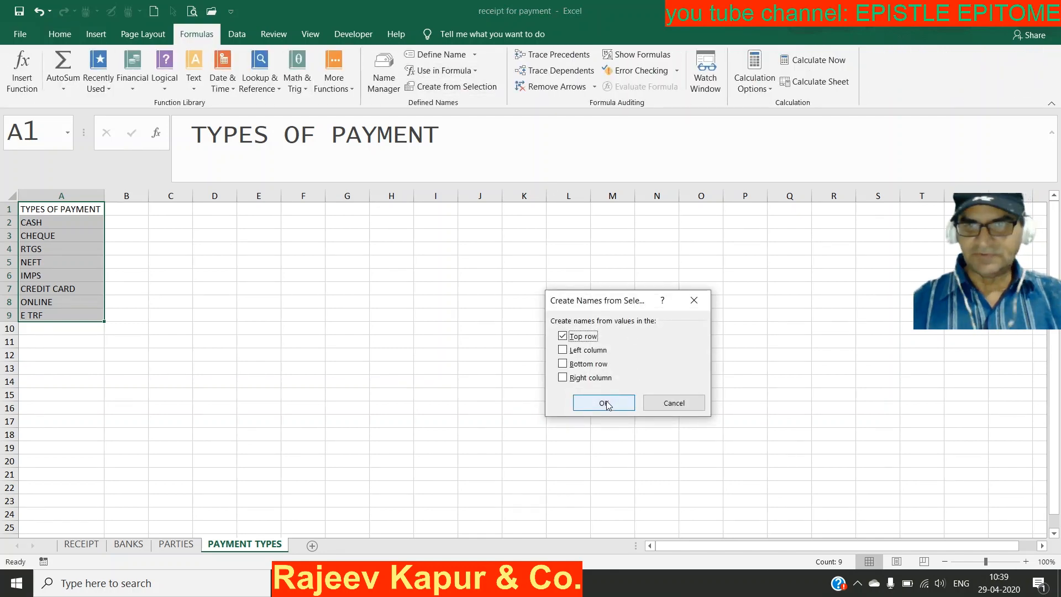
left_click(604, 403)
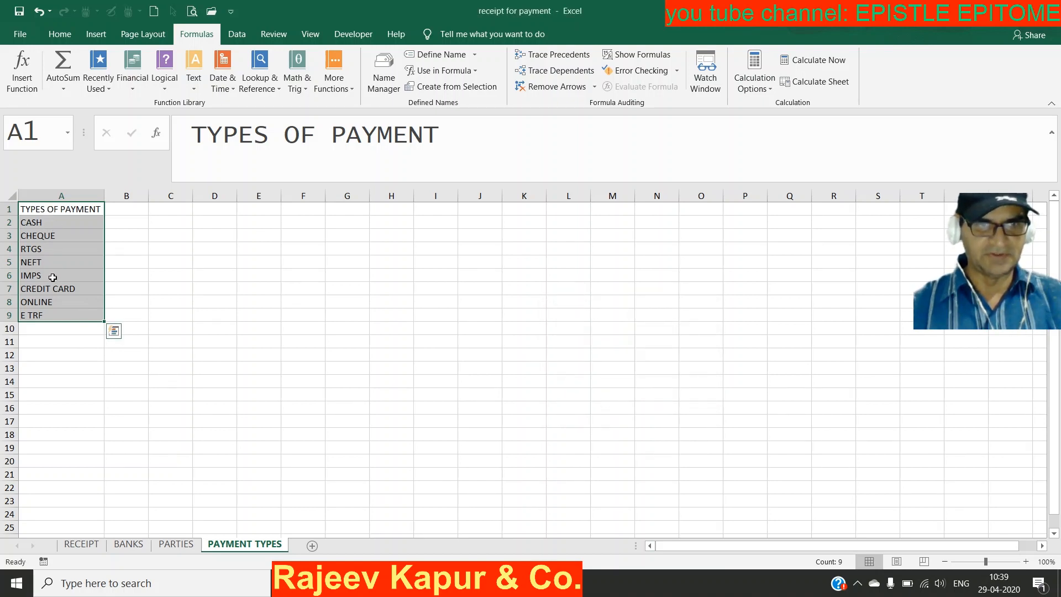
left_click(127, 545)
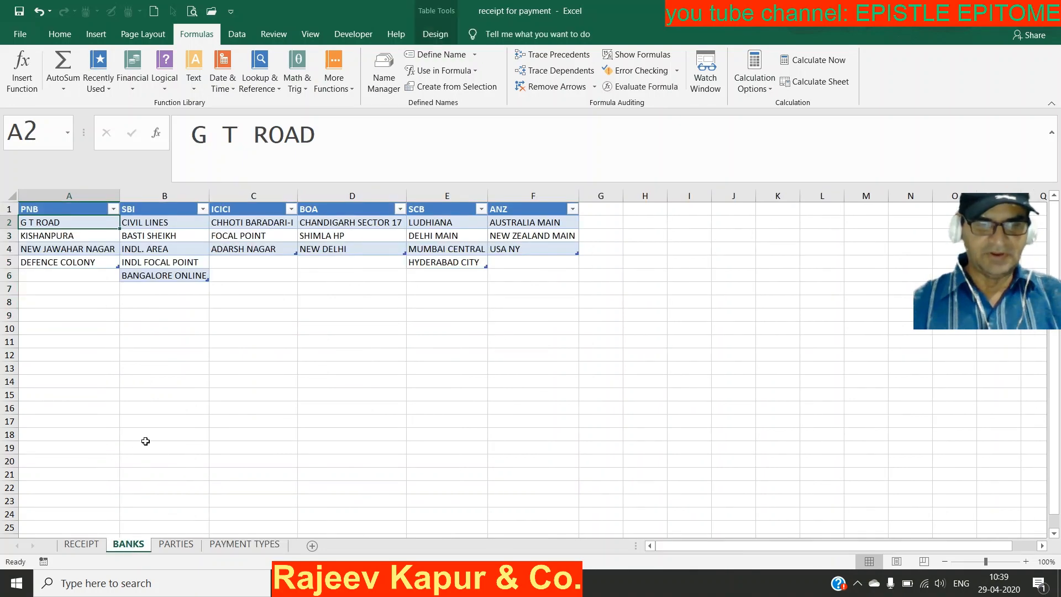
Step: Select the PNB branch list on BANKS and view its table name
left_click(83, 545)
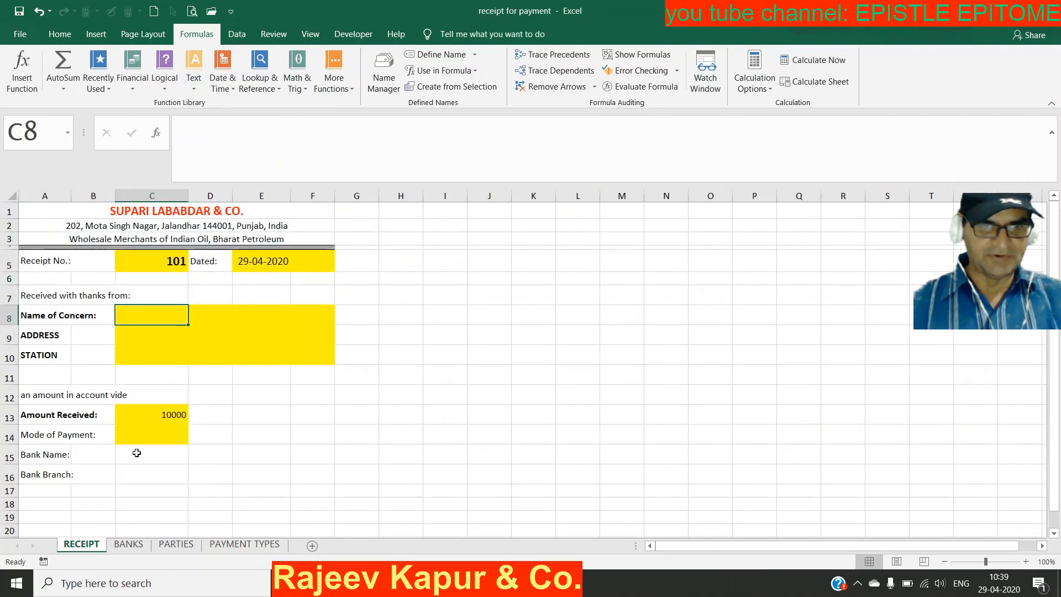
left_click(135, 454)
left_click(139, 477)
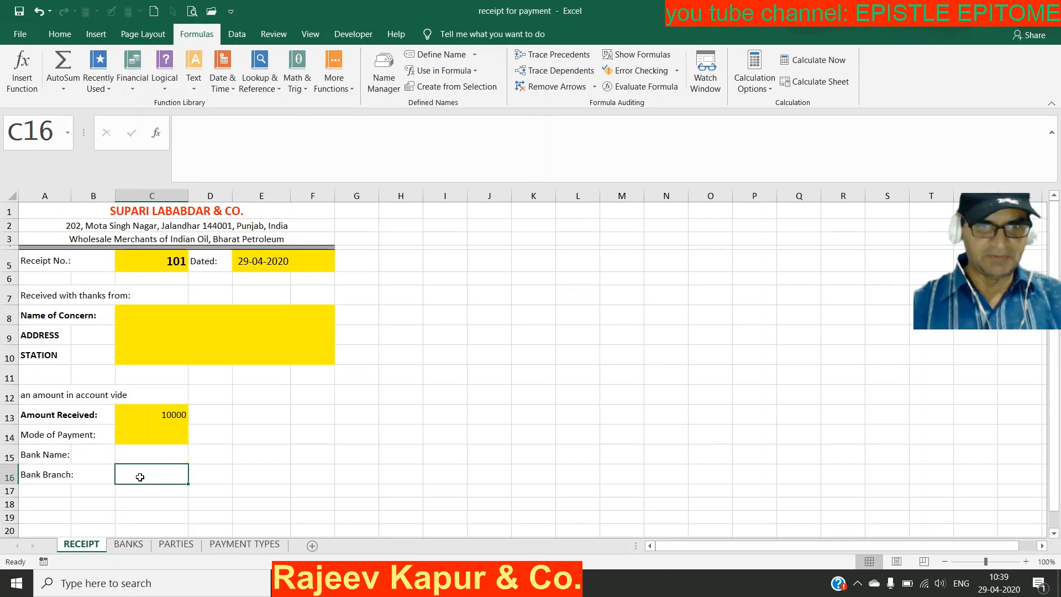
left_click(129, 545)
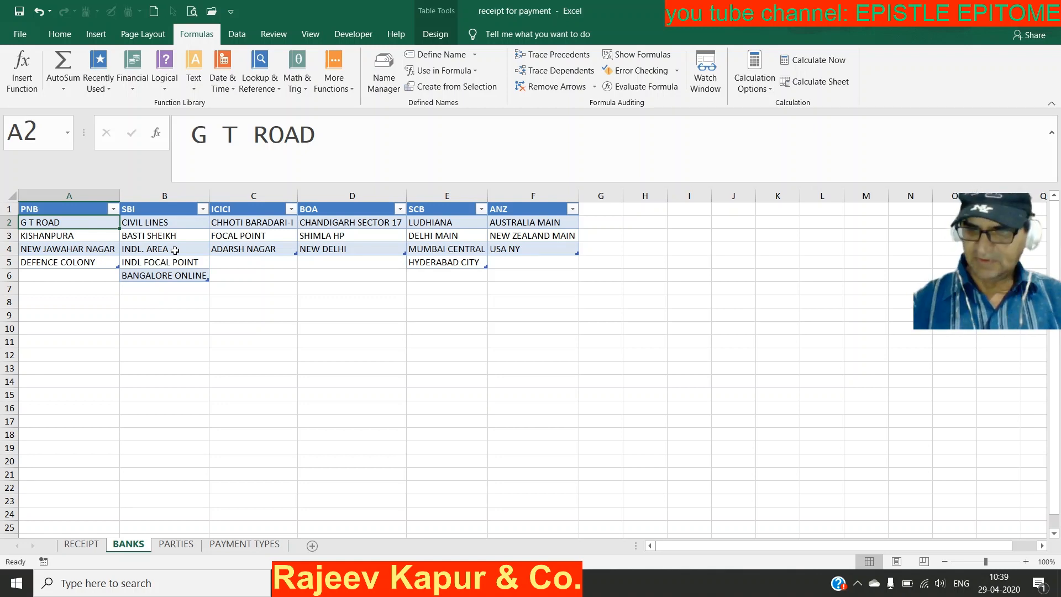
key("Up")
key("ctrl+shift+Down")
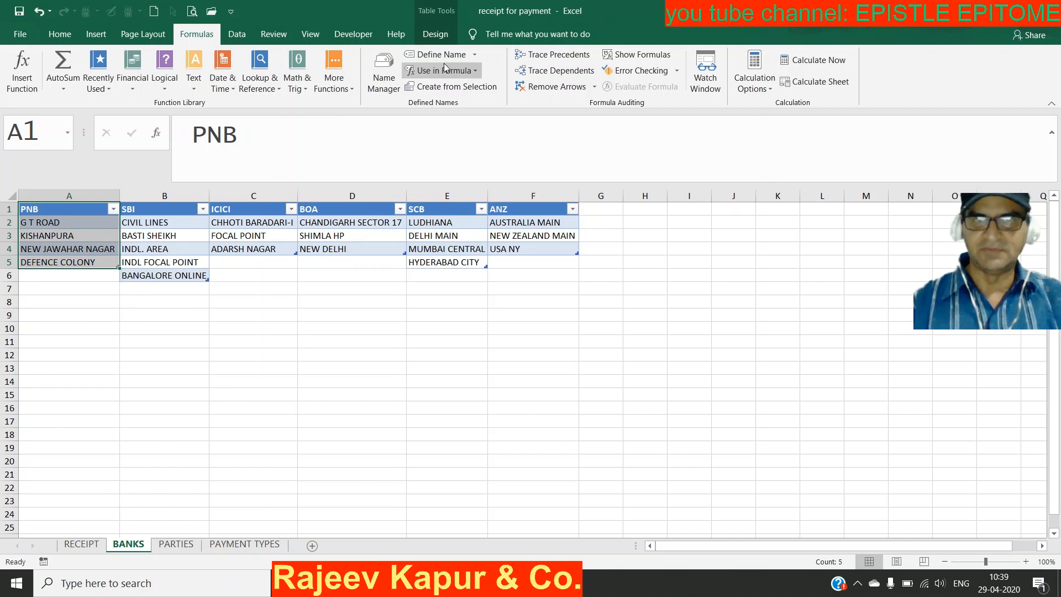
left_click(435, 35)
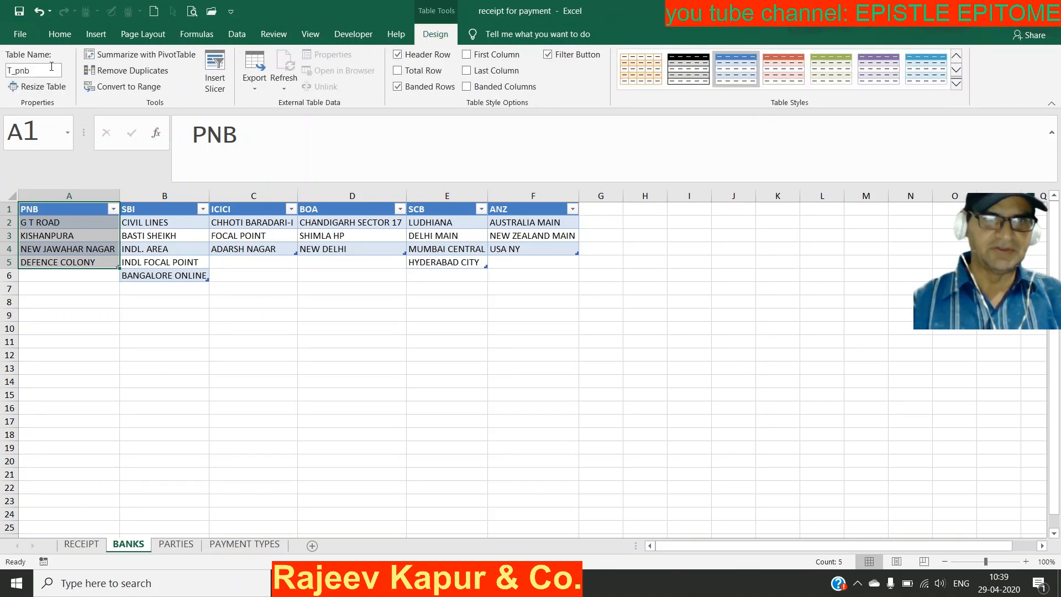
Step: Check the table names of the SBI and ICICI branch lists
left_click(186, 209)
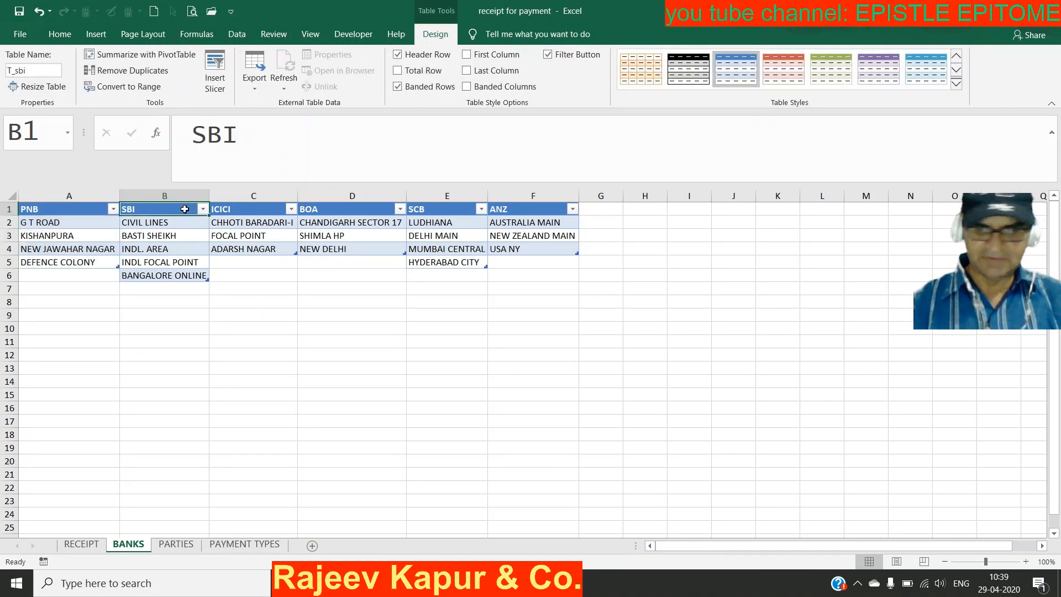
key("ctrl+shift+Down")
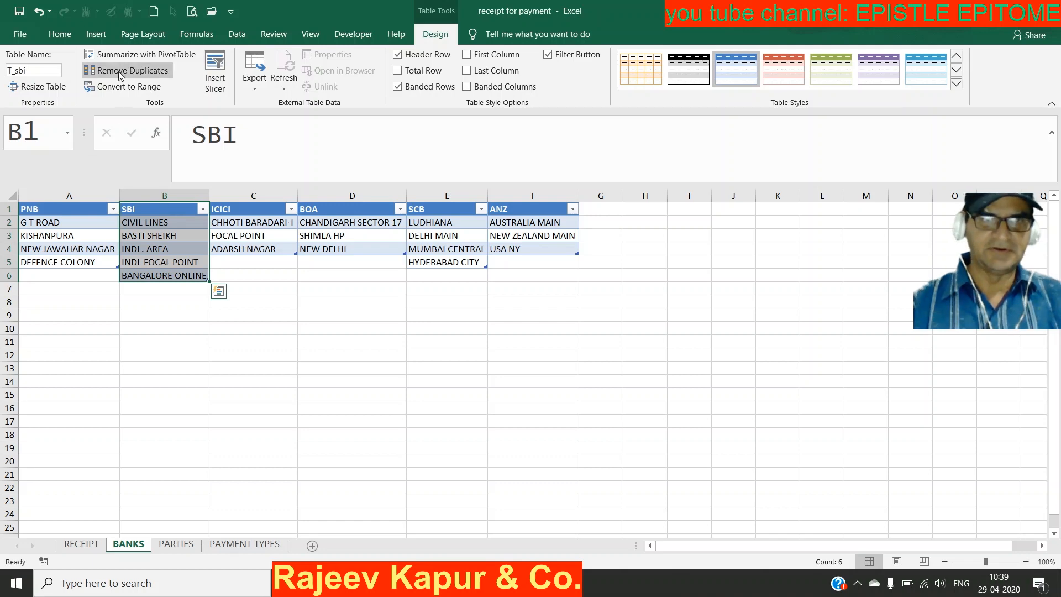
left_click(96, 36)
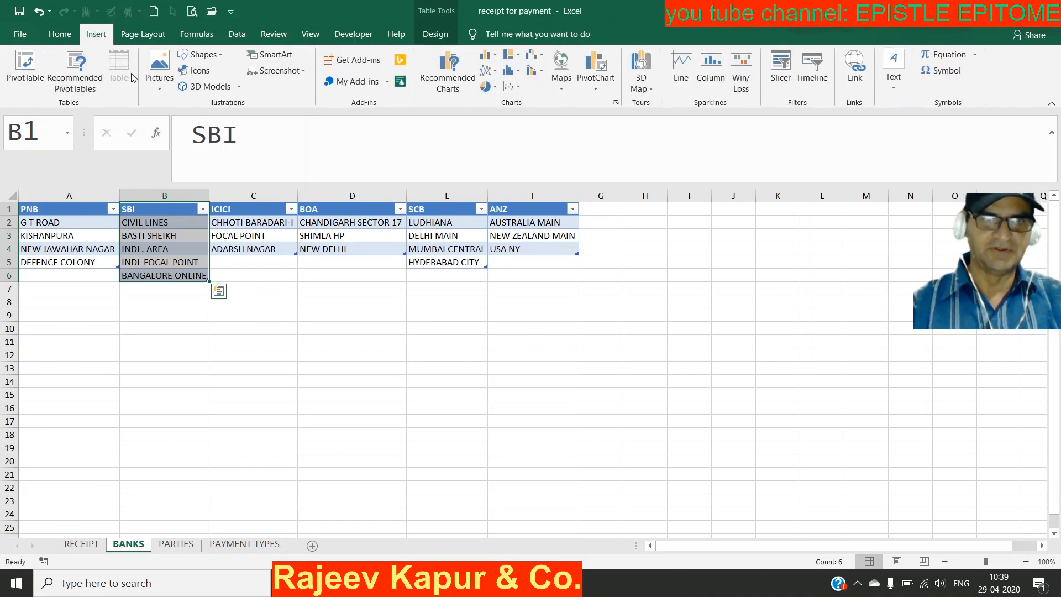
left_click(436, 35)
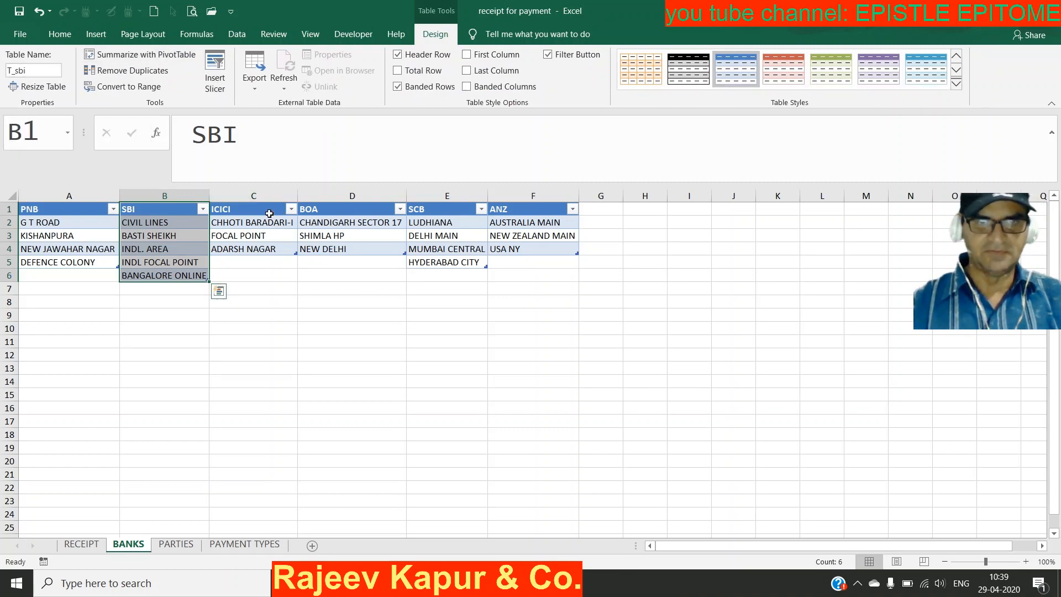
left_click(269, 214)
key("ctrl+shift+Down")
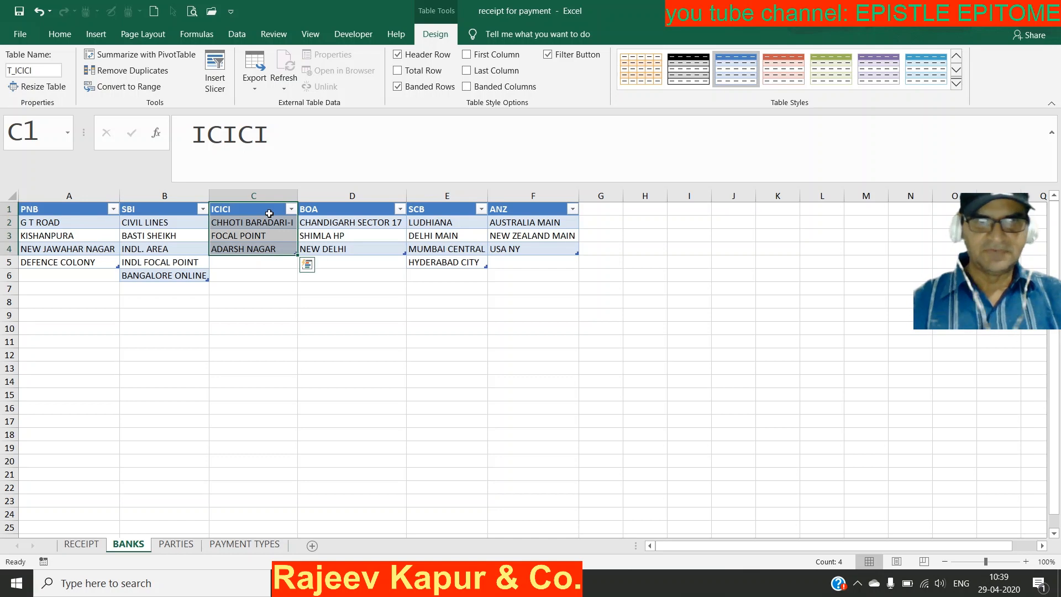
Step: Check the BOA and SCB branch tables (T_boa, T_scb), then return to RECEIPT
left_click(351, 211)
key("shift+Down")
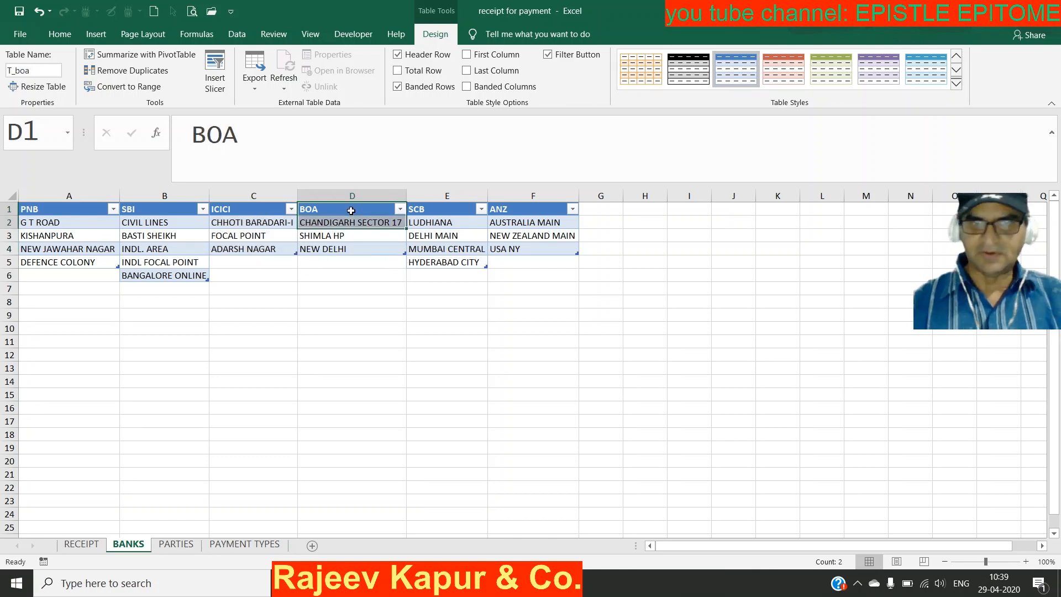
key("Down")
key("Down")
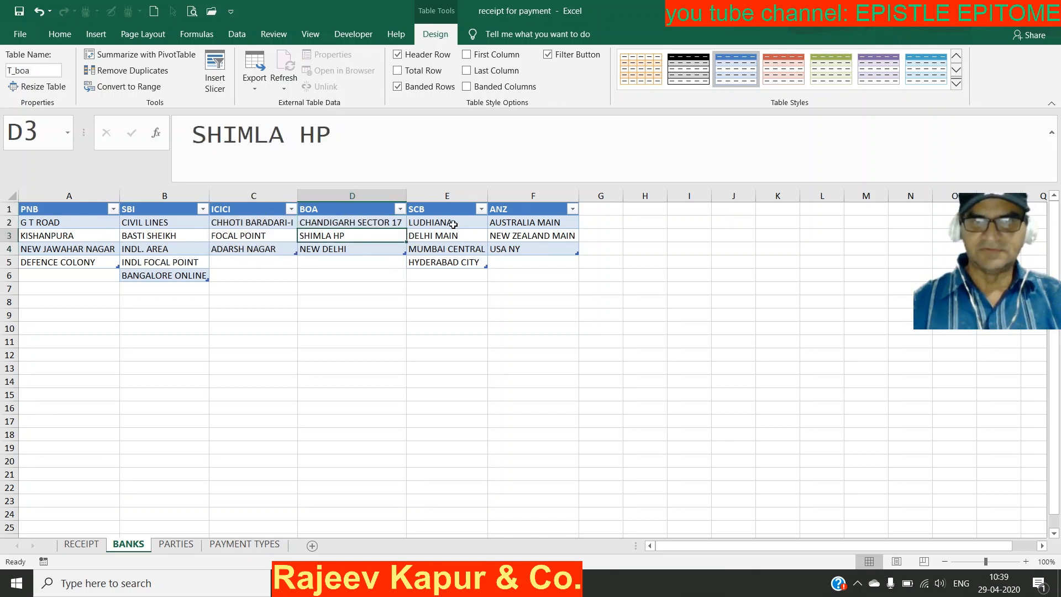
left_click(448, 201)
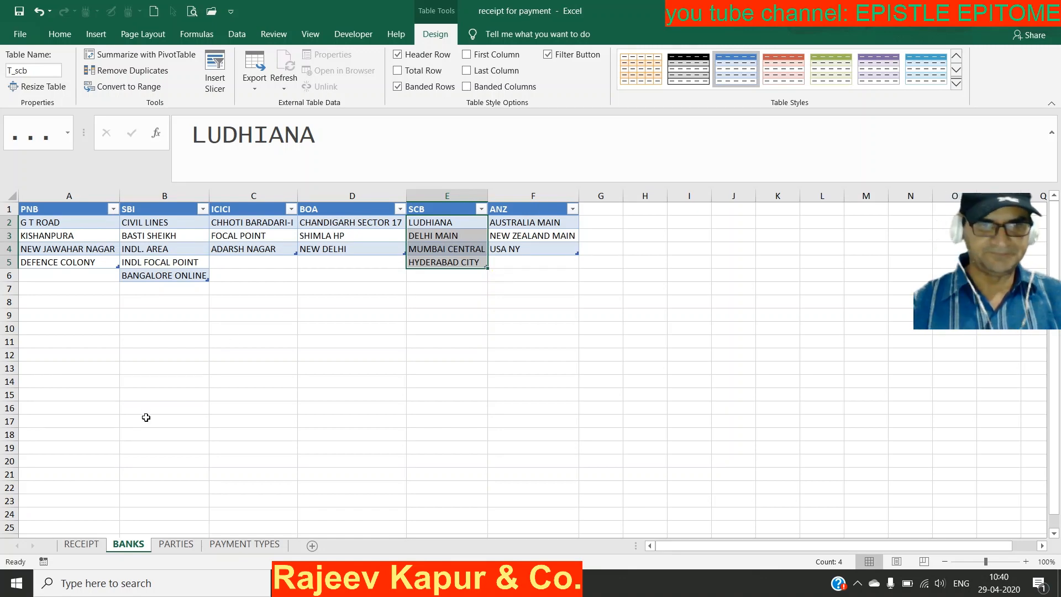
left_click(81, 545)
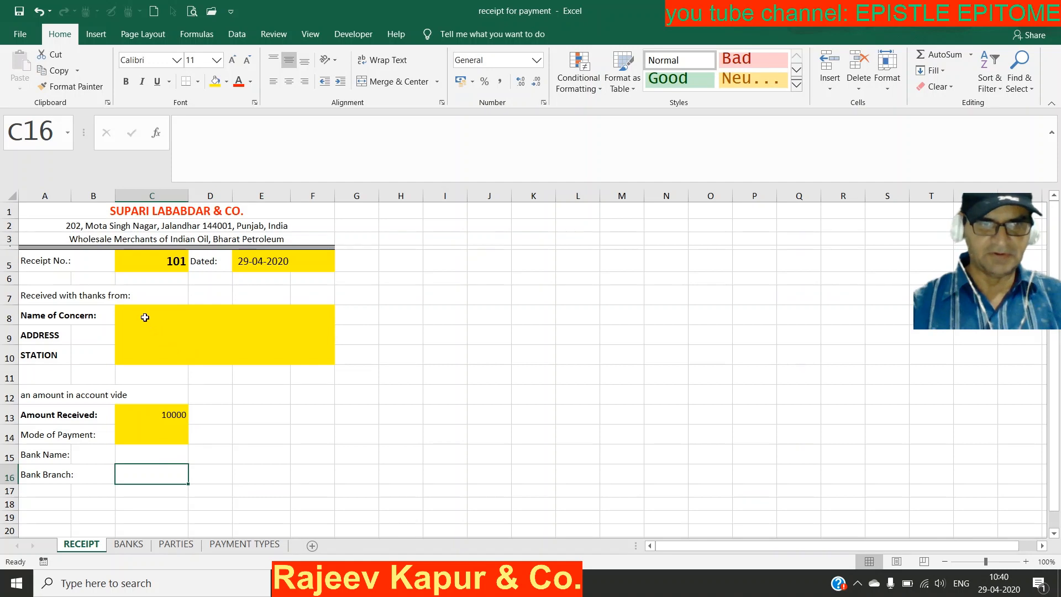
Step: Give C8 a List data validation with source =PARTY_NAME
left_click(143, 315)
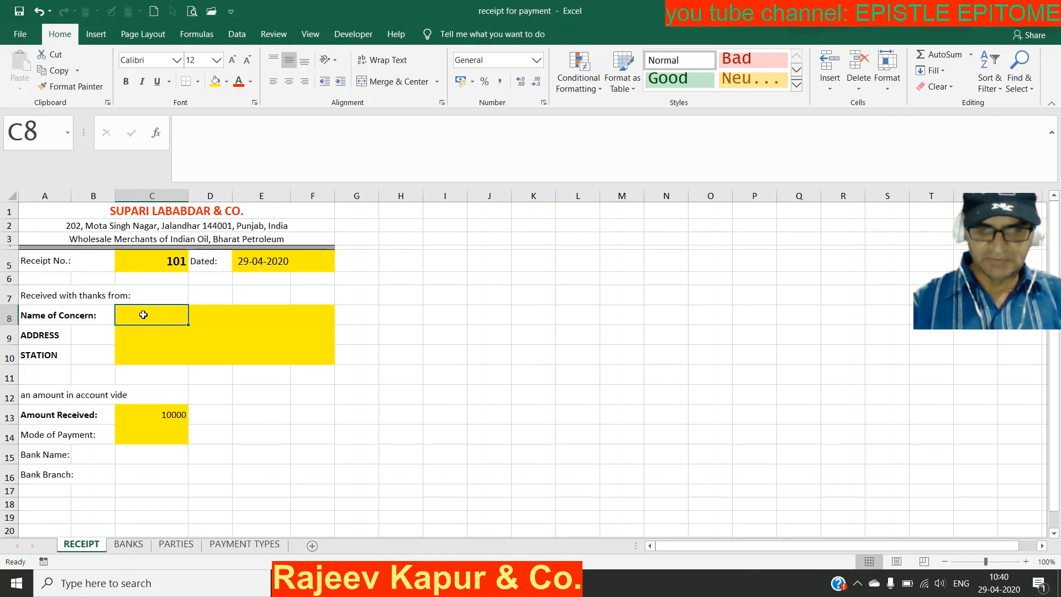
key("alt+d")
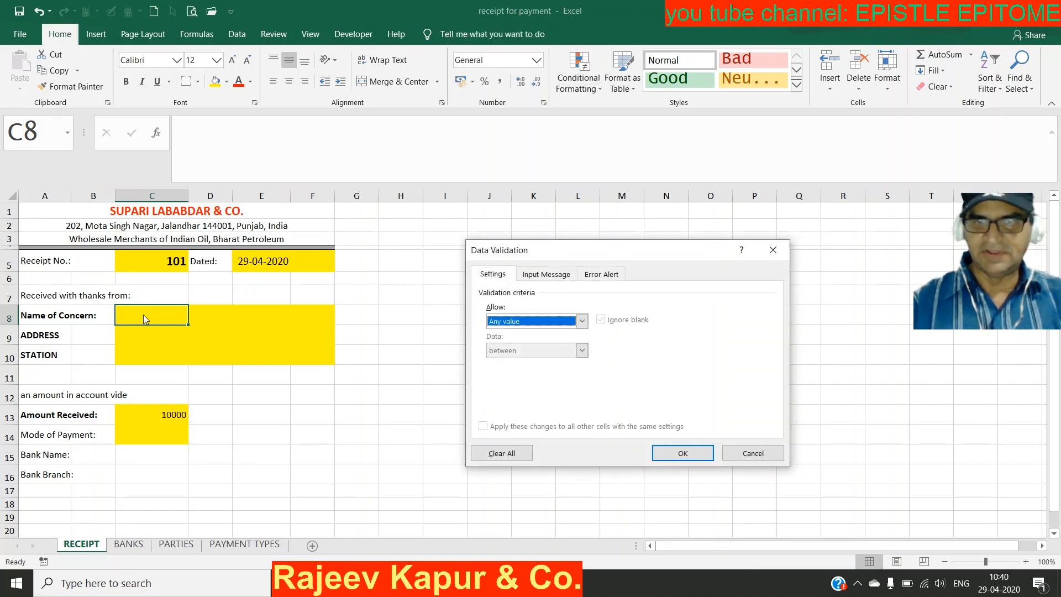
key("l")
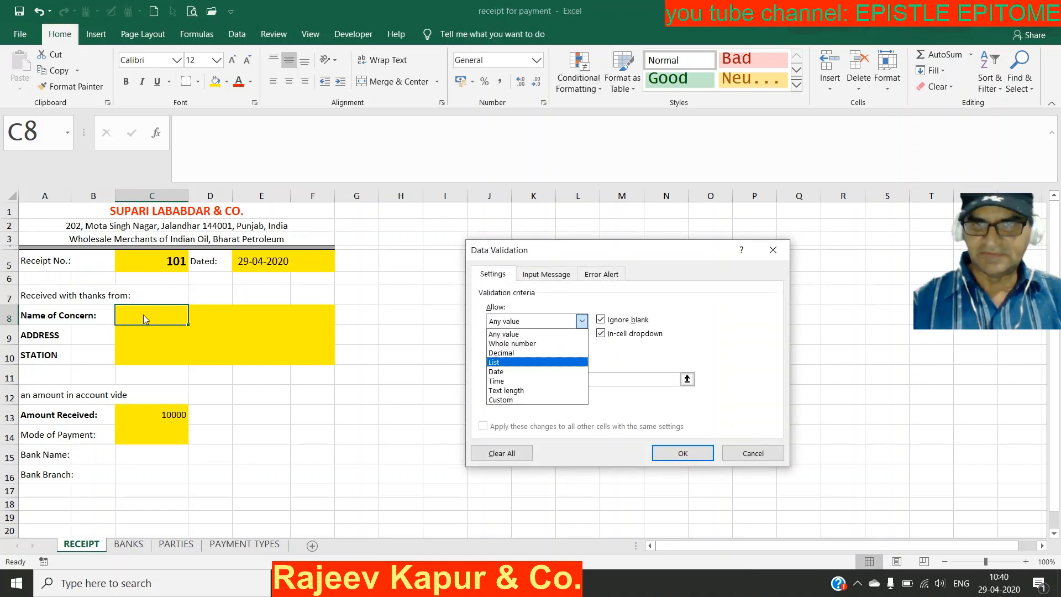
key("Return")
key("F3")
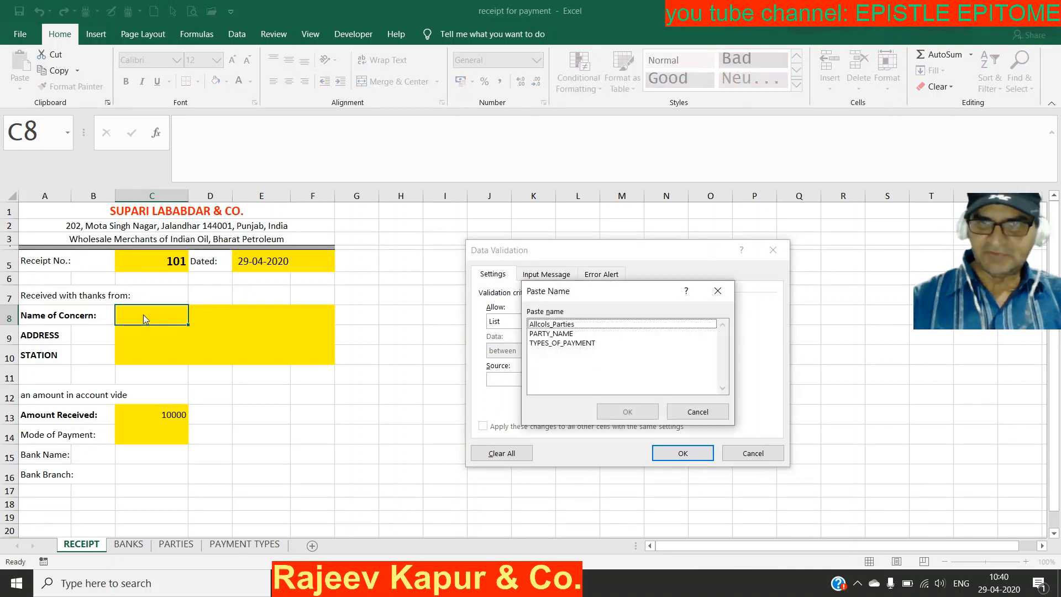
key("Down")
key("Down")
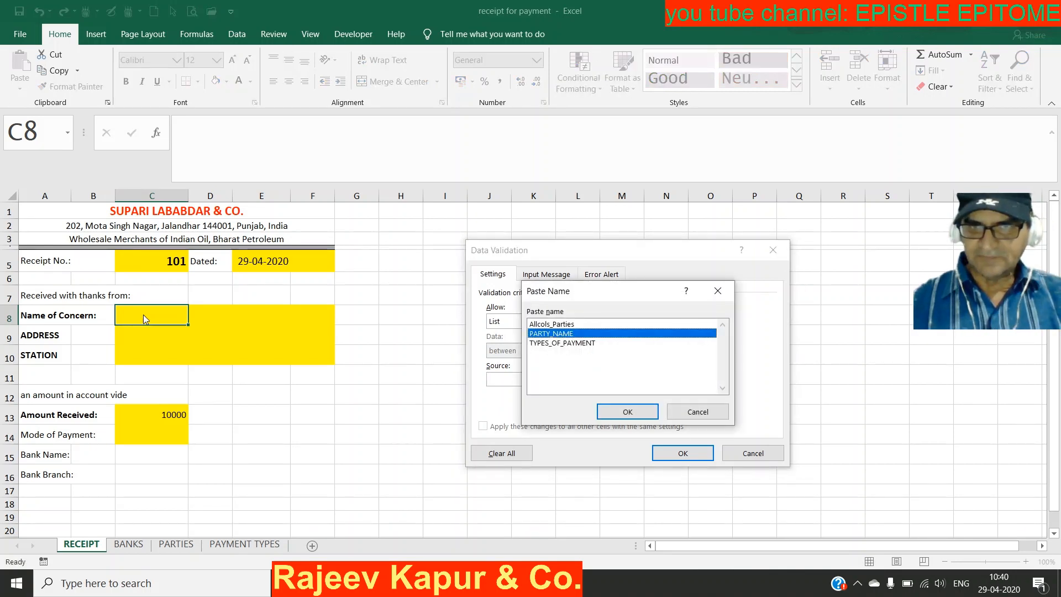
key("Return")
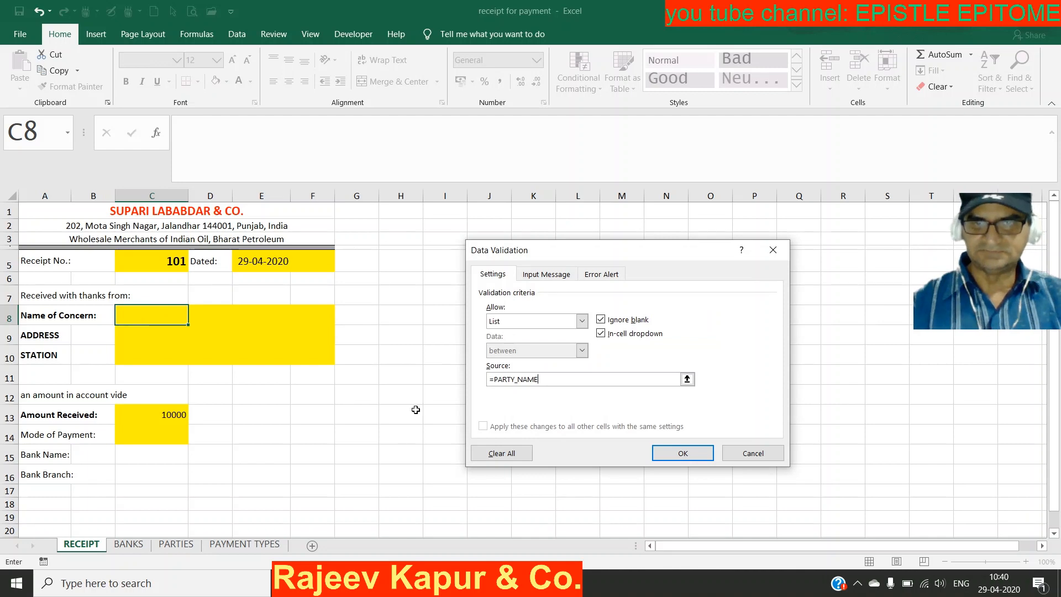
left_click(683, 454)
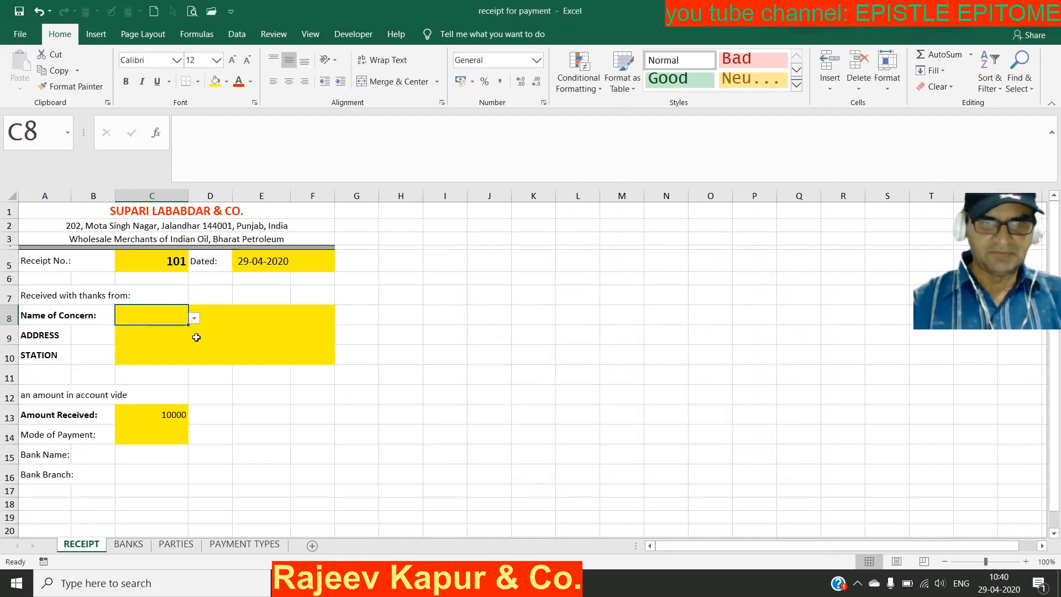
Step: Pick BIHARI LAL & SONS from C8's drop-down, then select the ADDRESS label cell
left_click(194, 320)
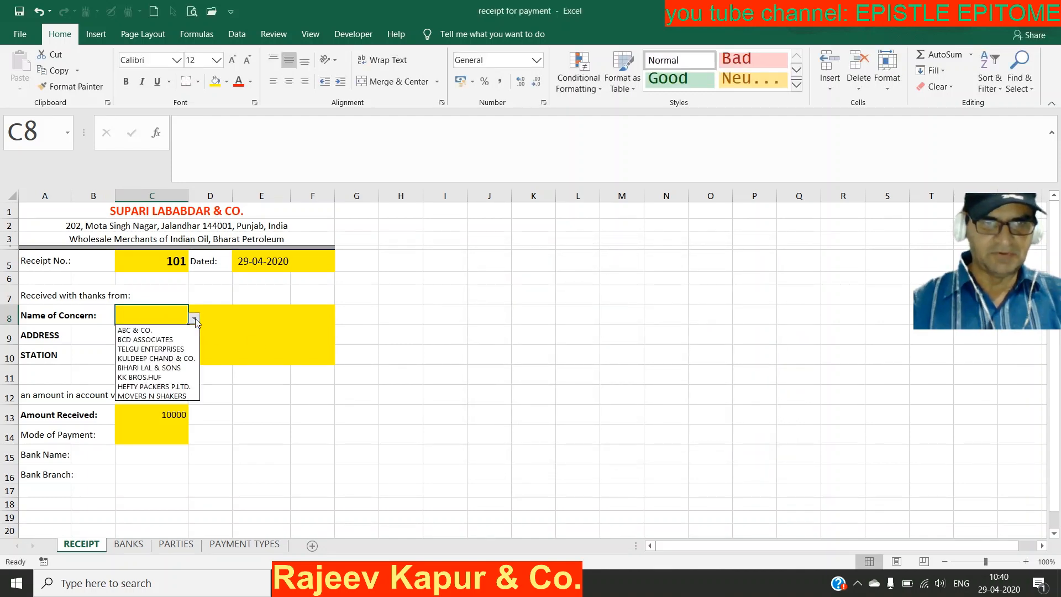
left_click(177, 369)
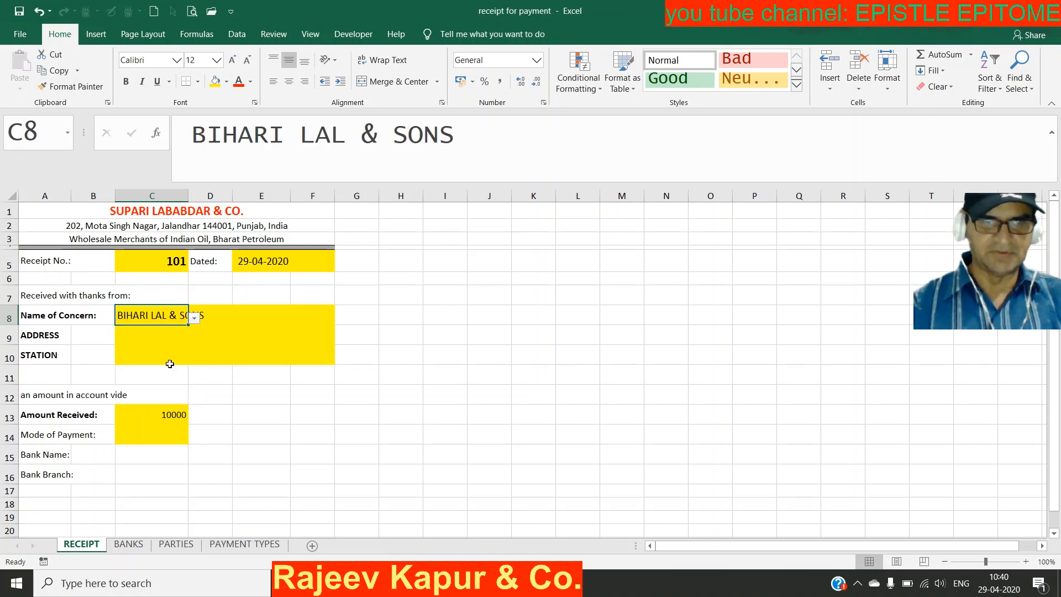
left_click(171, 330)
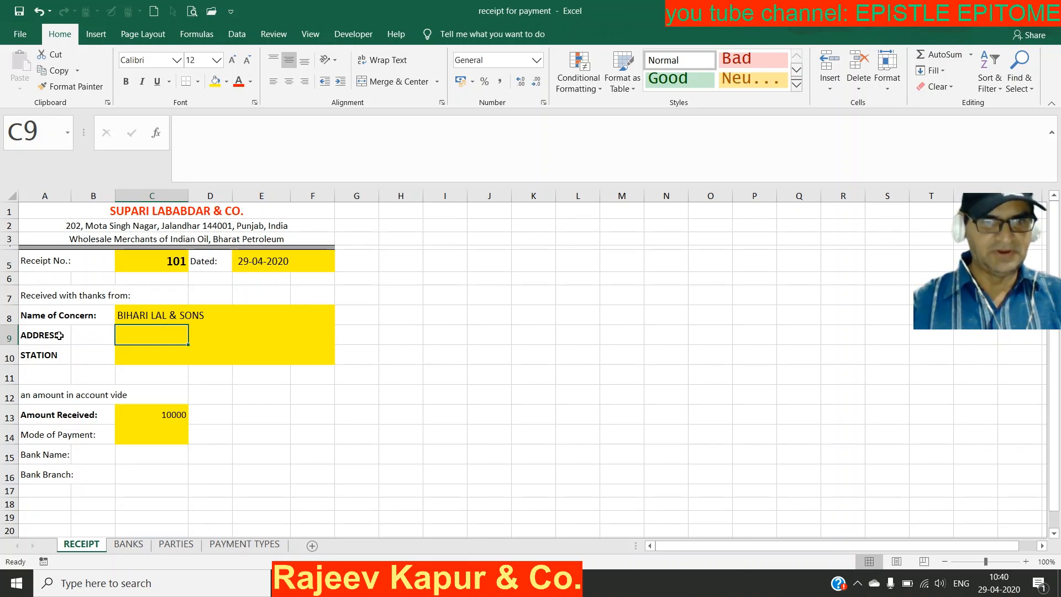
left_click(59, 336)
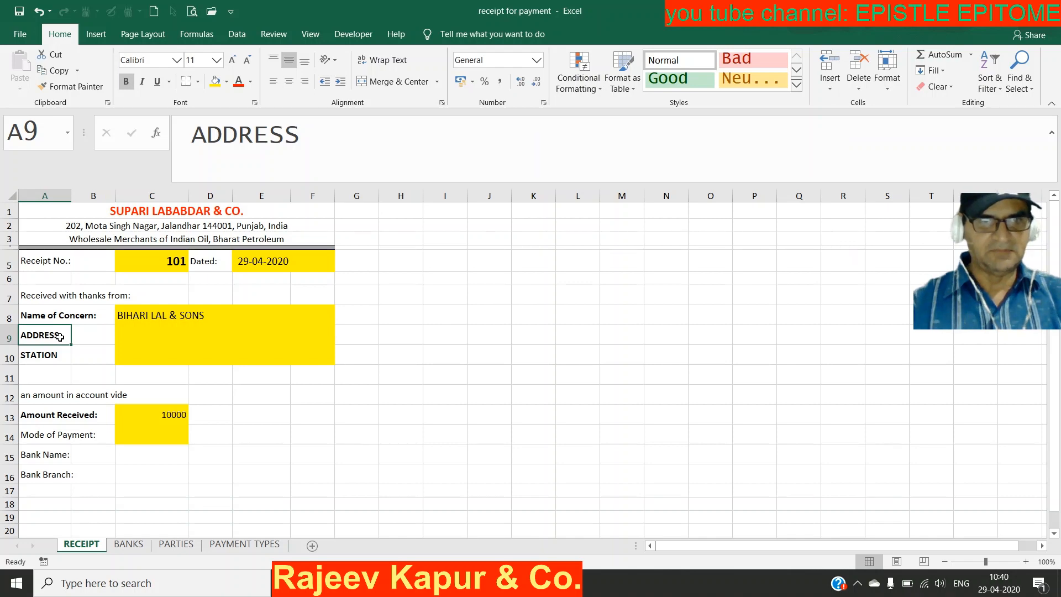
left_click(176, 544)
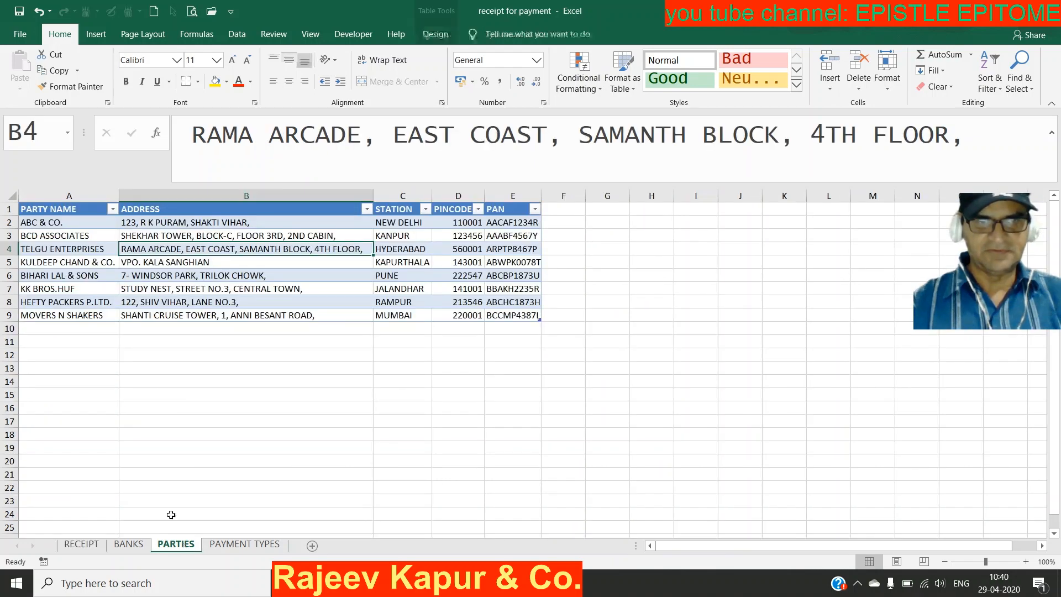
left_click(173, 210)
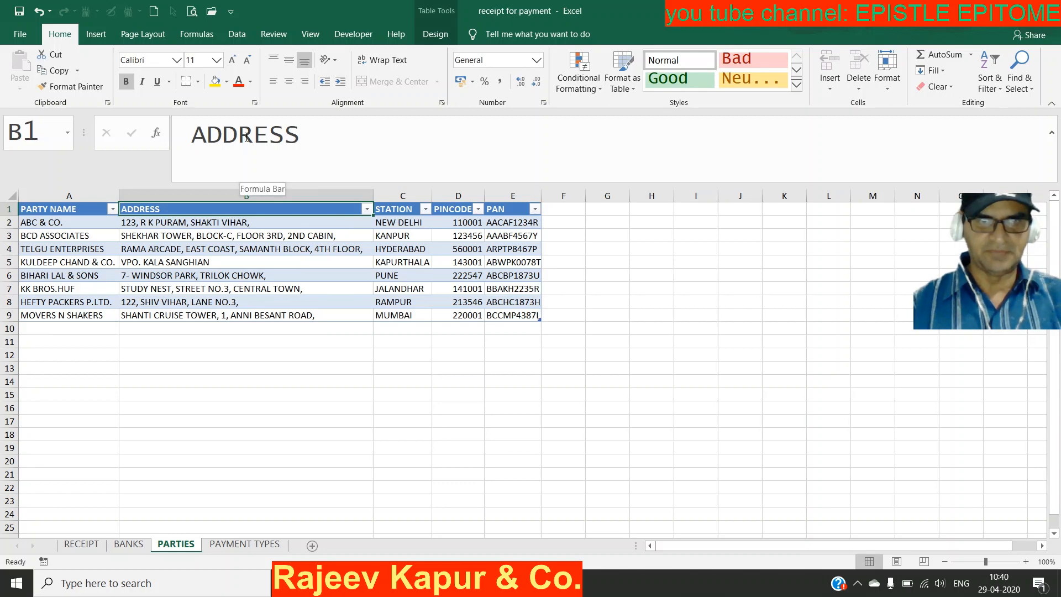
left_click(83, 545)
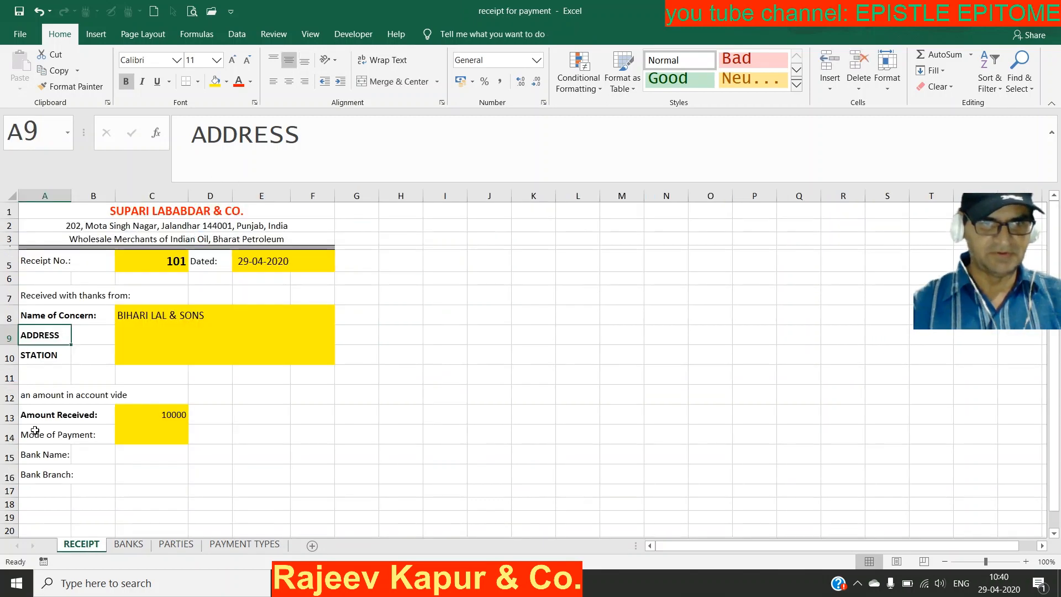
left_click(135, 333)
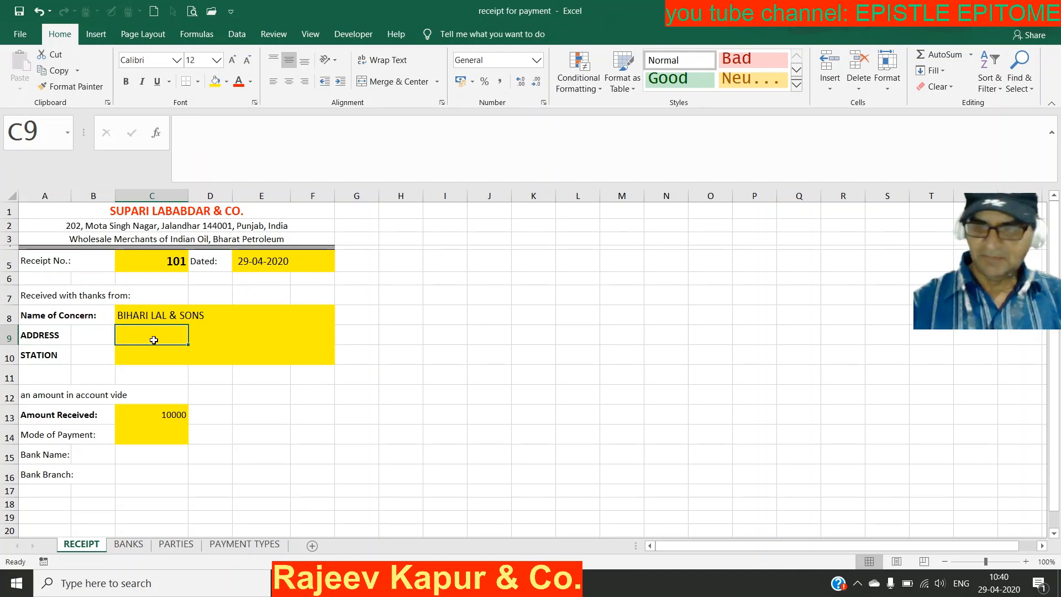
Step: In C9 type =index(t_Parties,match($C$8,PARTY_NAME,0), then begin the second match(
type("=")
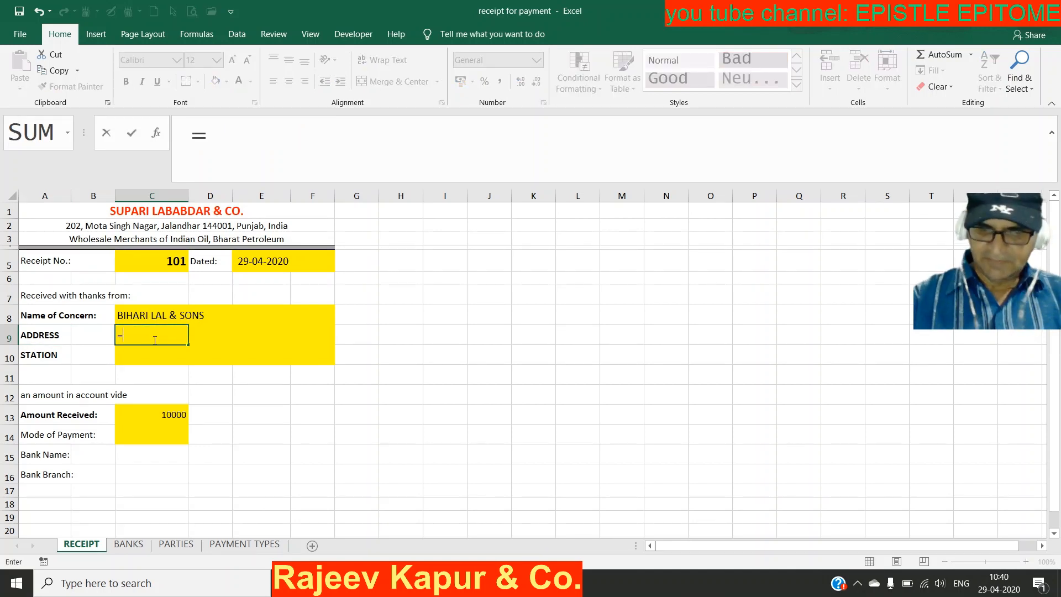
type("index(")
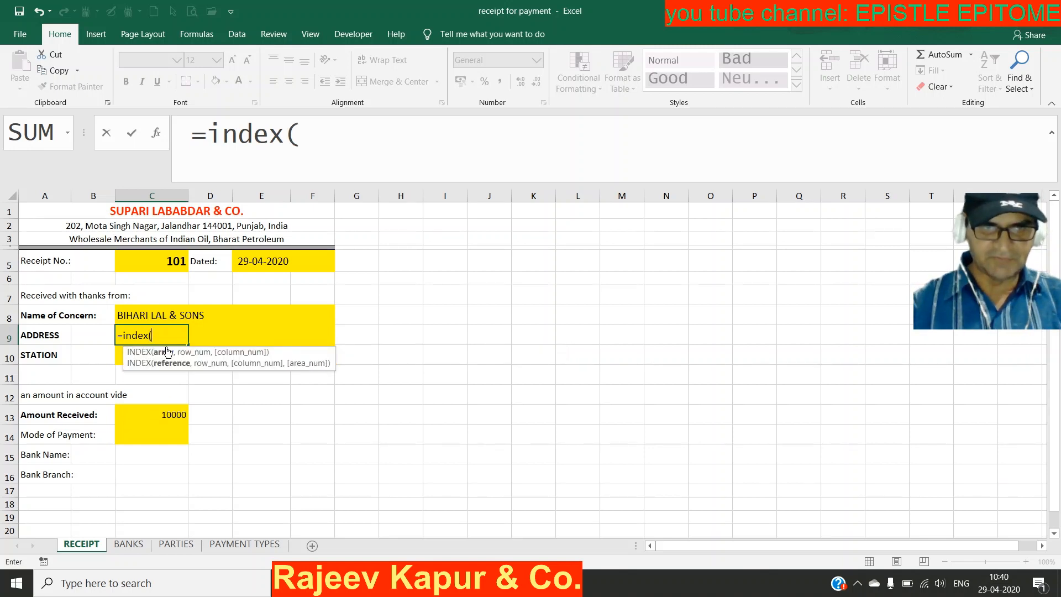
type("t_pa")
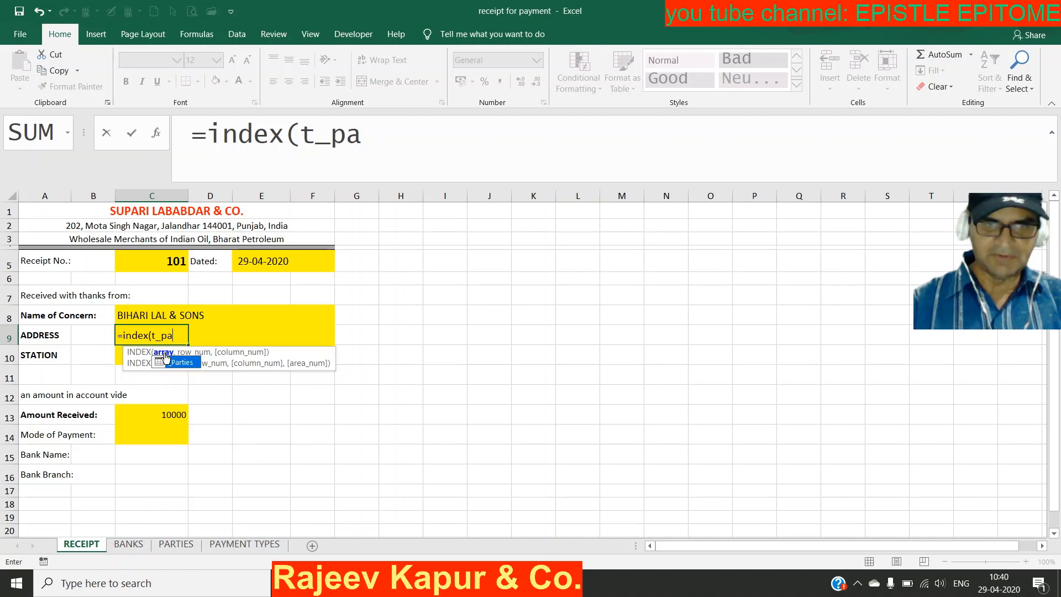
key("Tab")
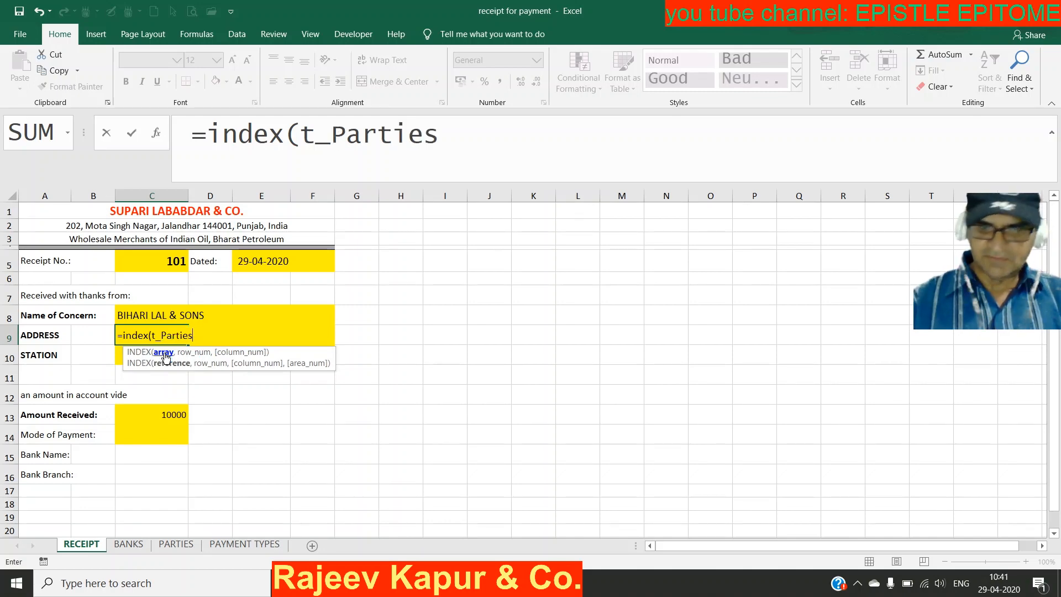
type(",")
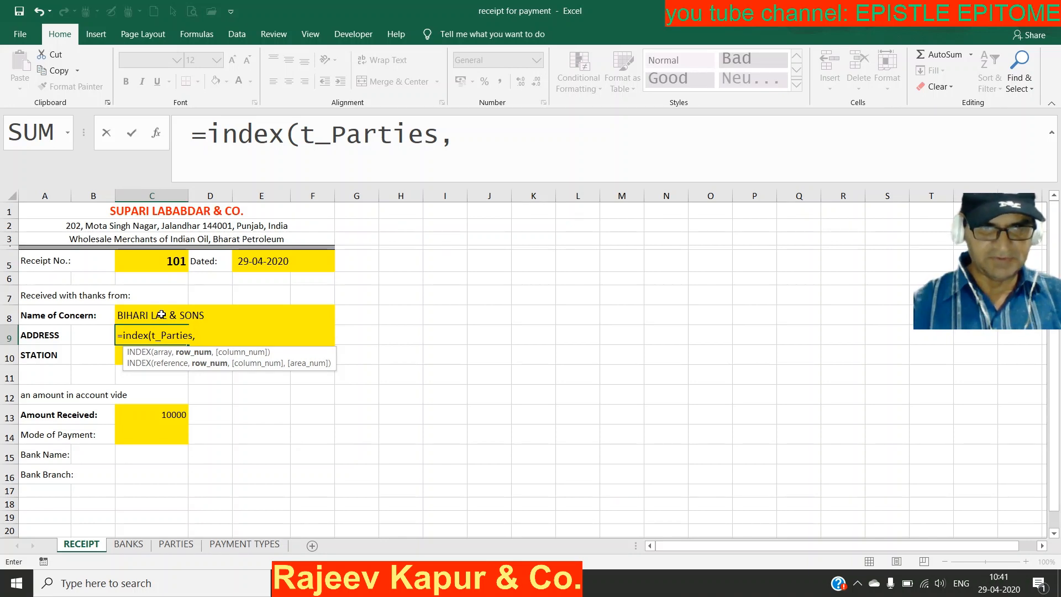
type("matc")
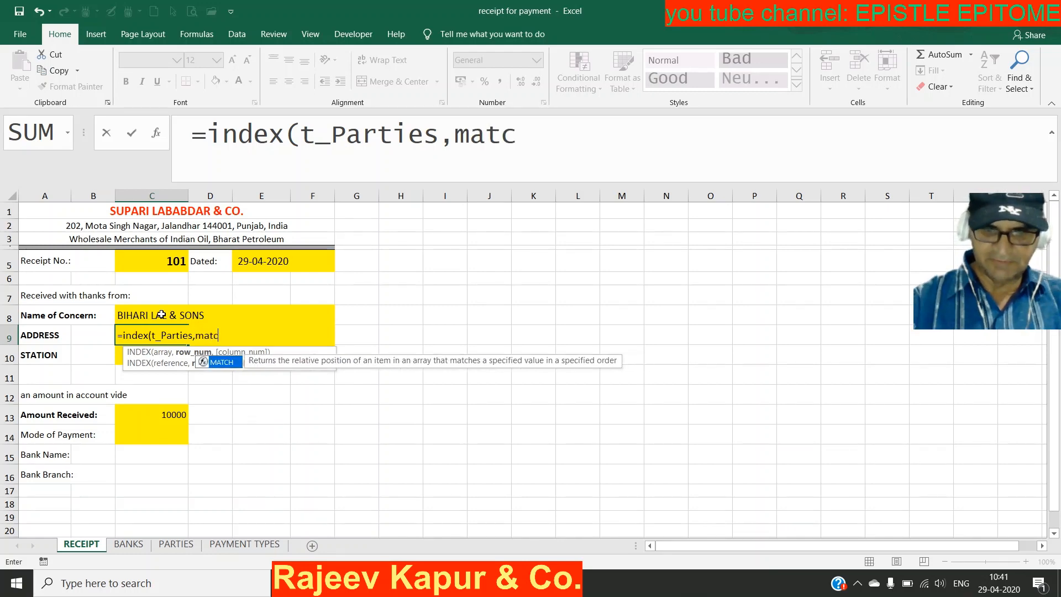
type("h(")
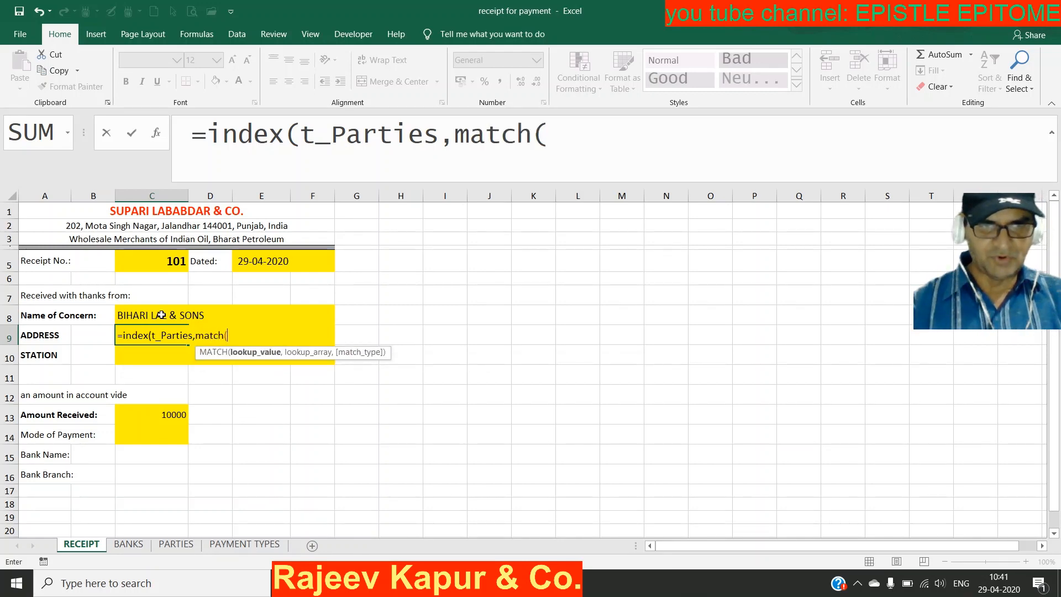
left_click(161, 315)
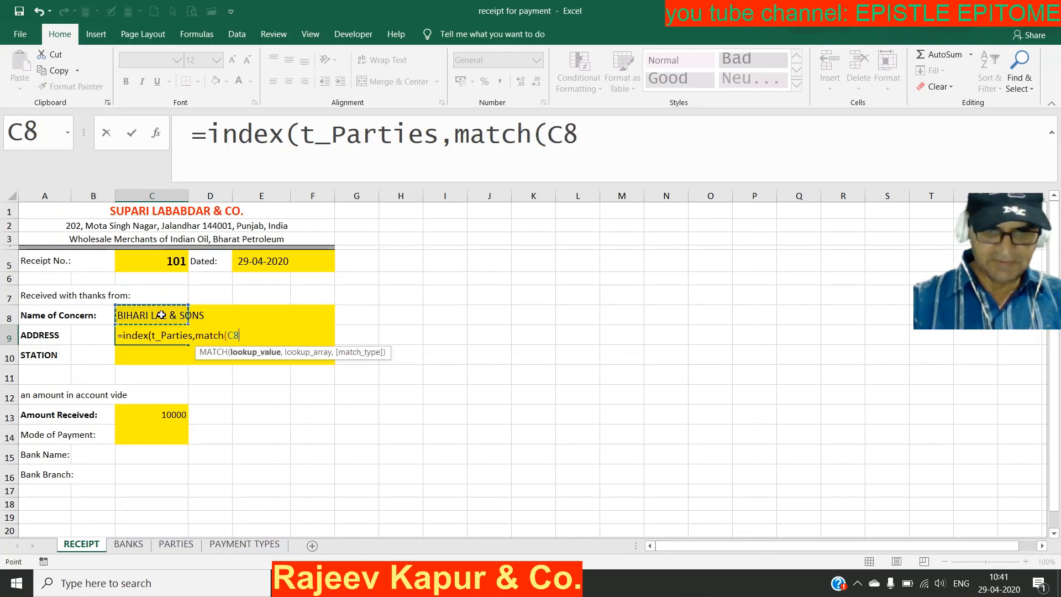
key("F4")
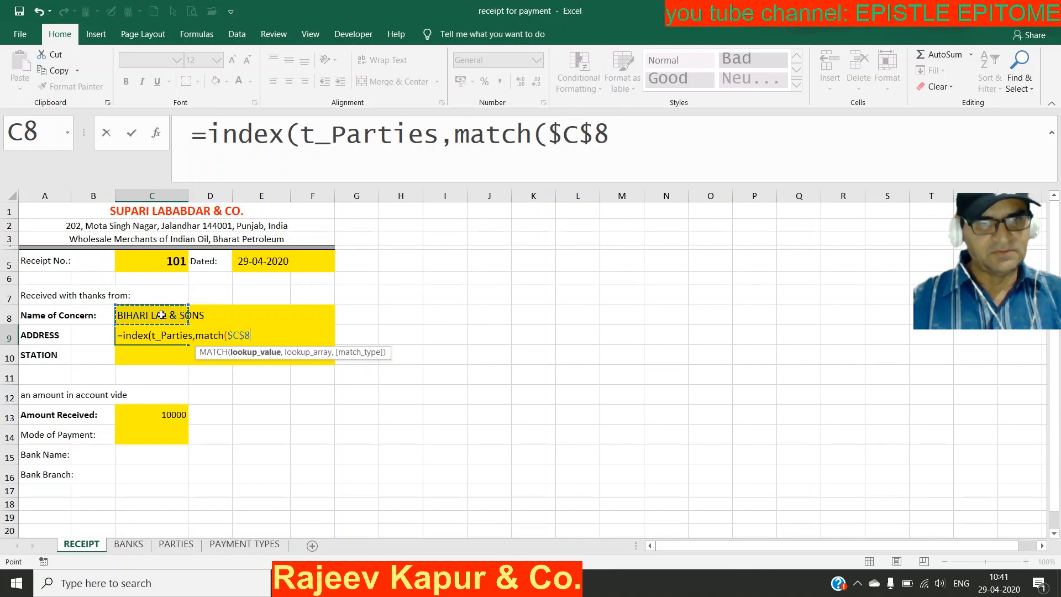
type(",")
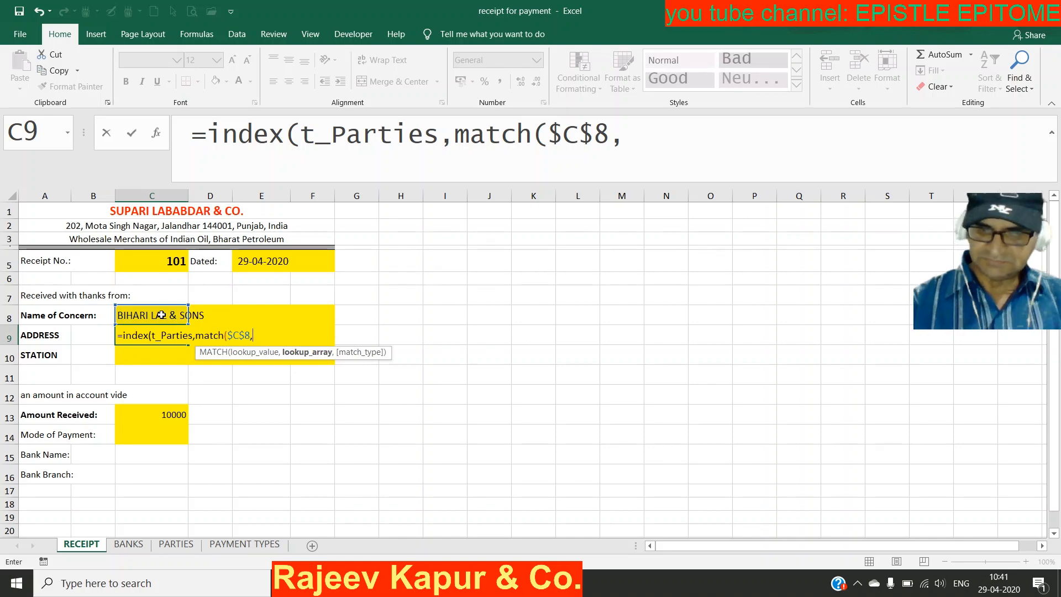
type("pa")
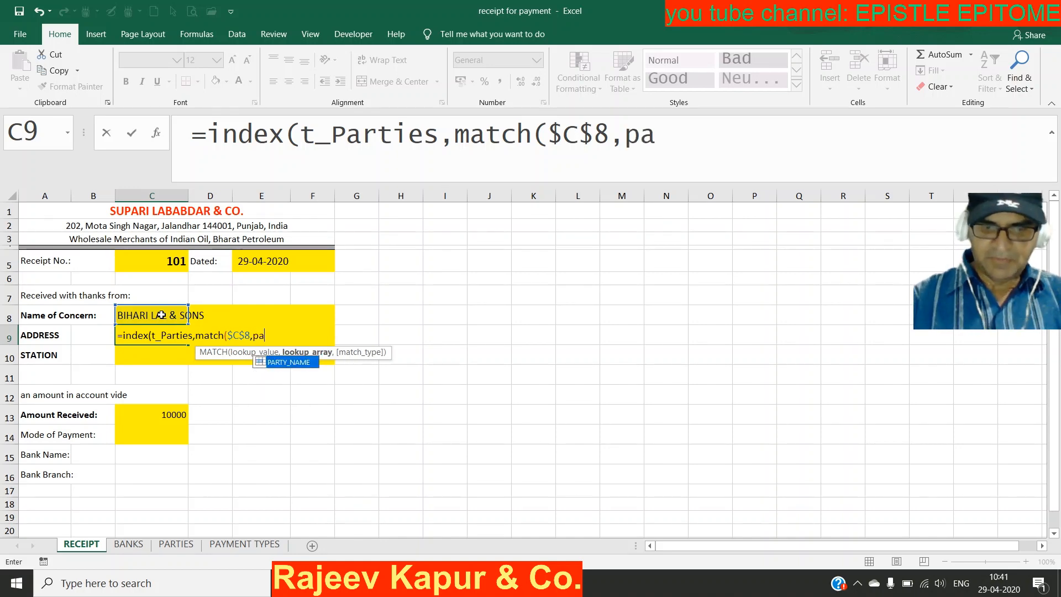
type("rty")
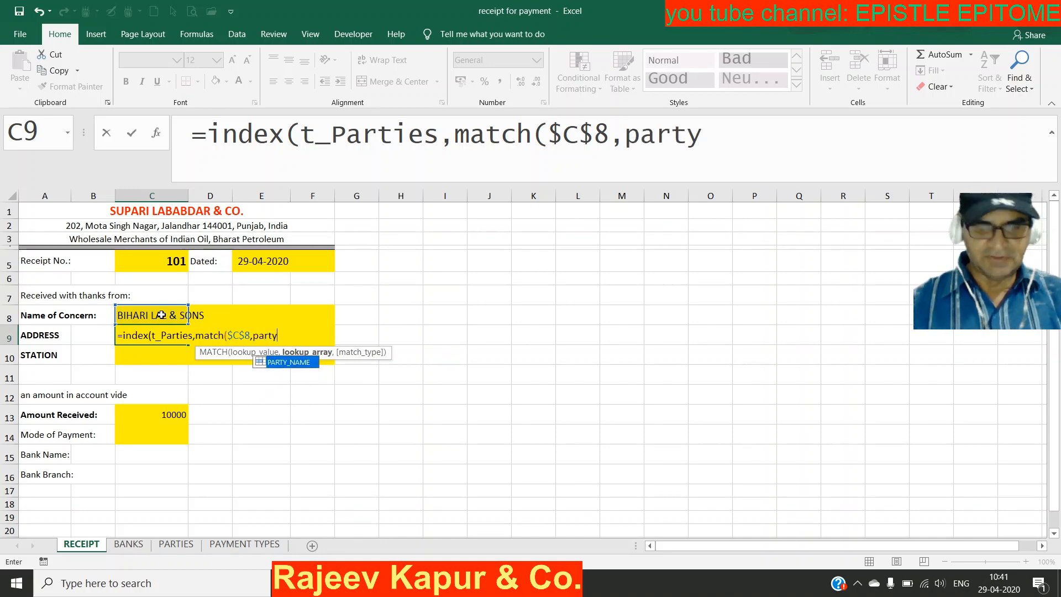
key("Tab")
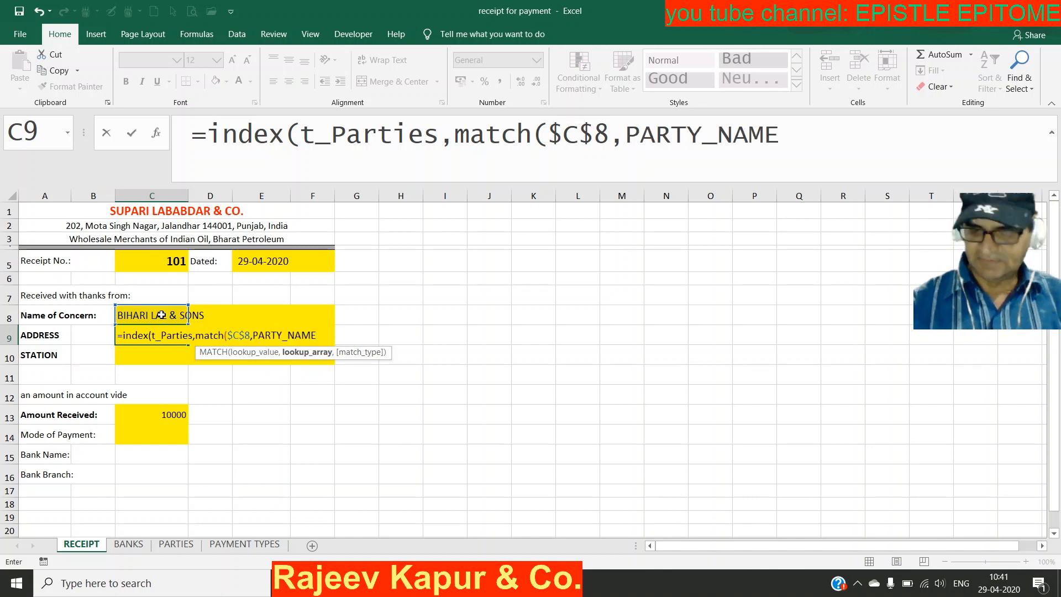
type(",0")
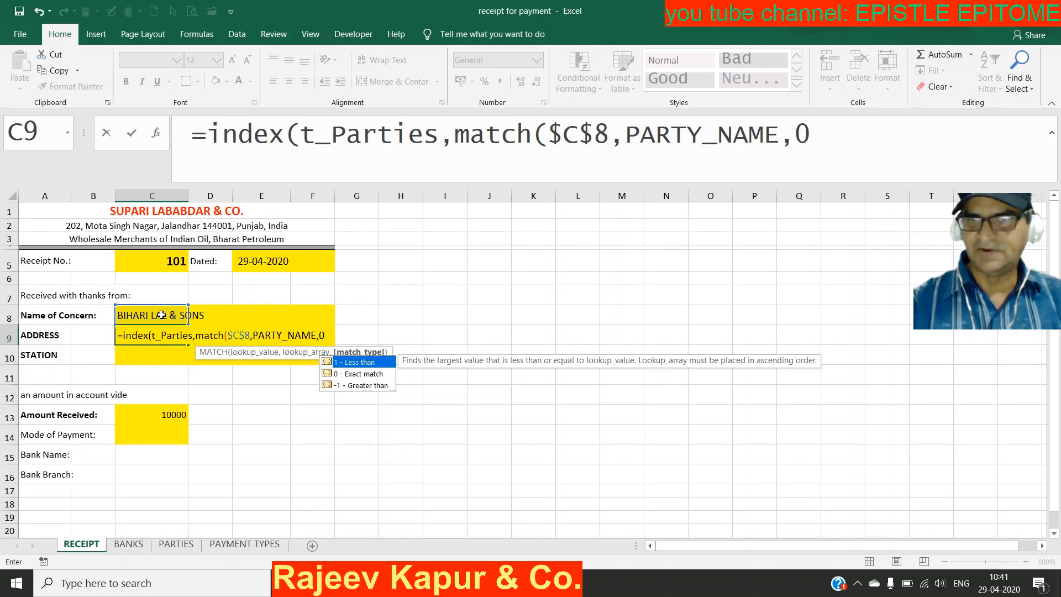
type(")")
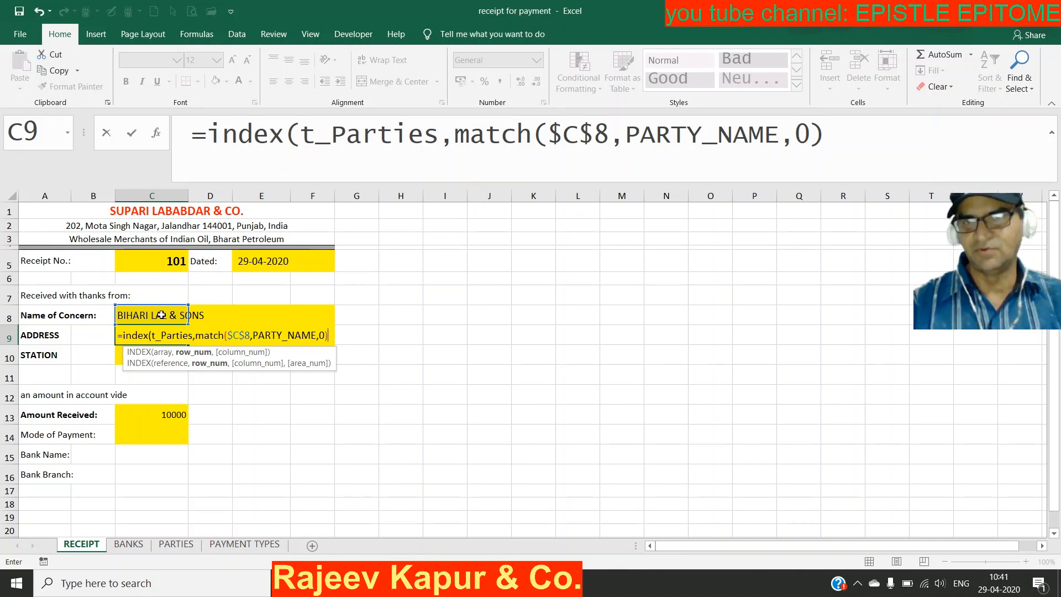
type(",")
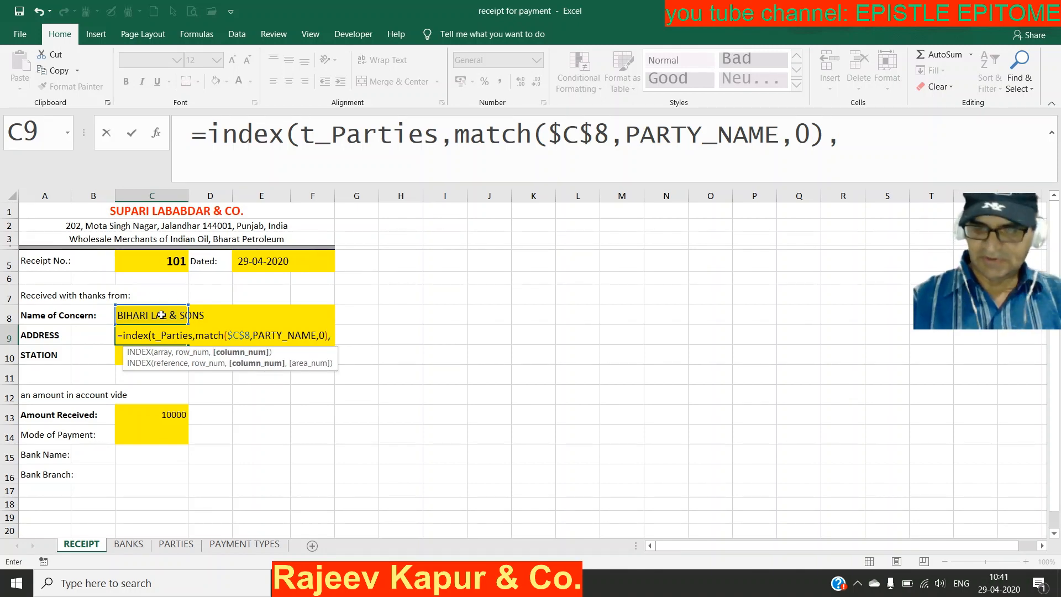
type("match")
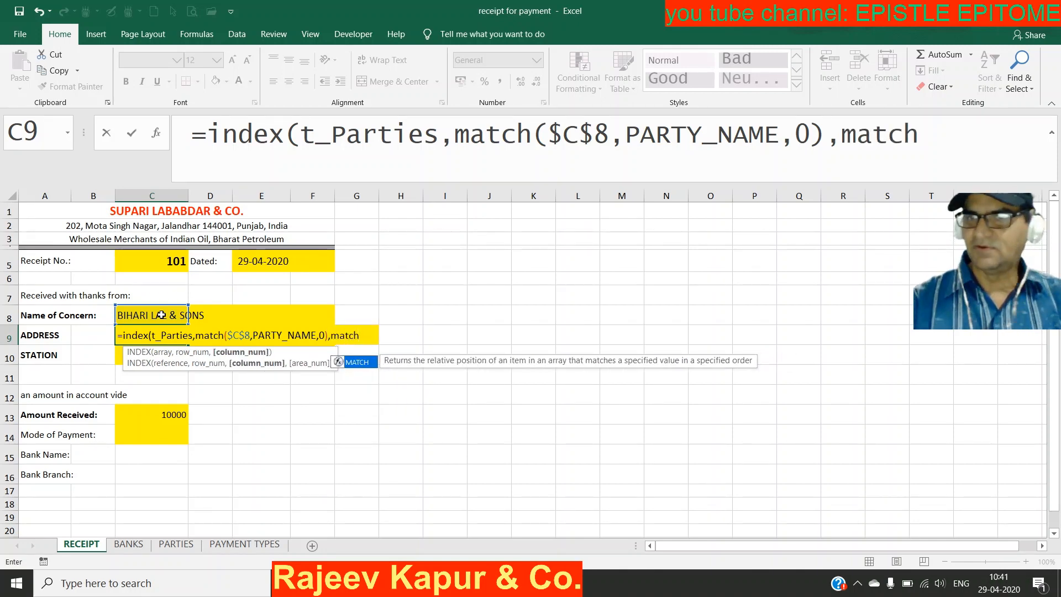
type("(")
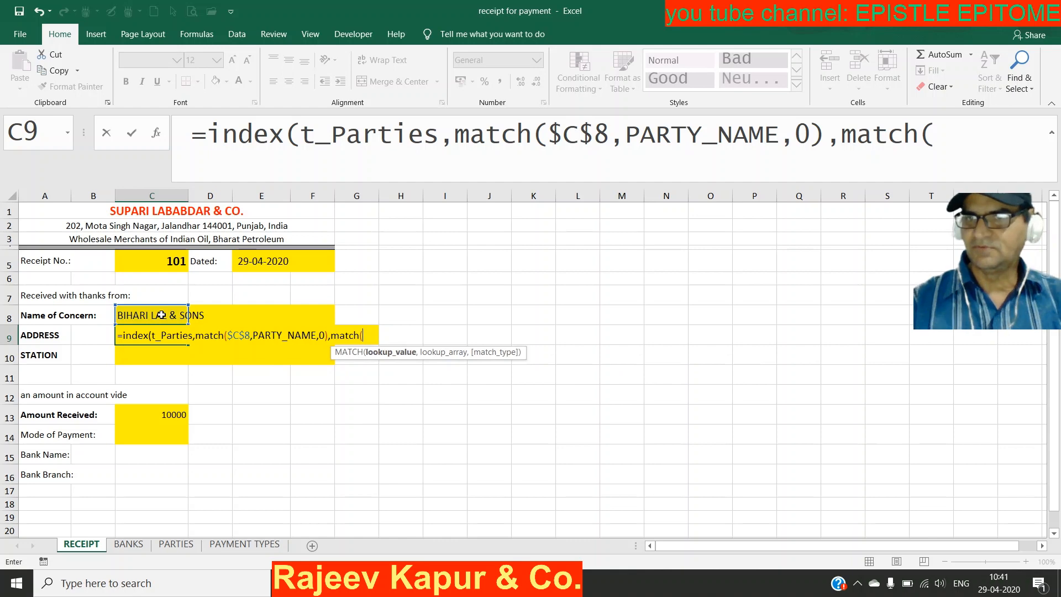
left_click(56, 339)
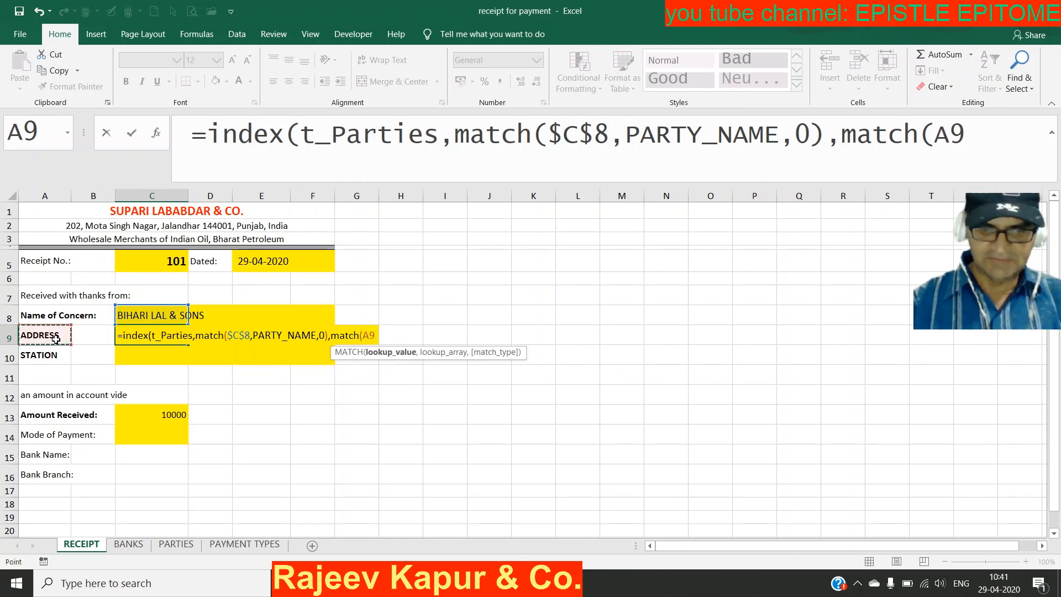
key("F4")
key("F4")
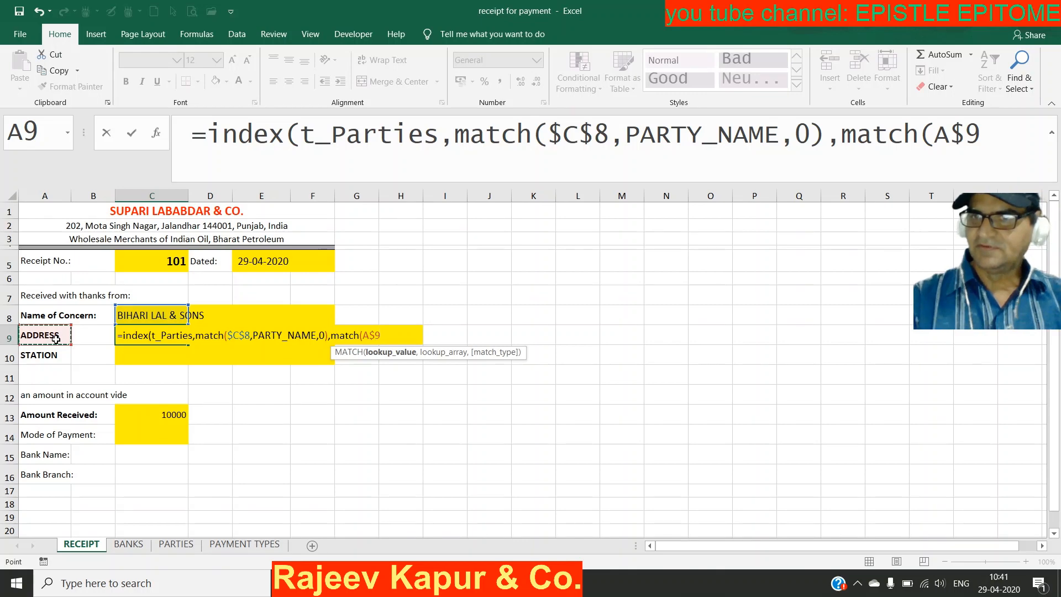
key("F4")
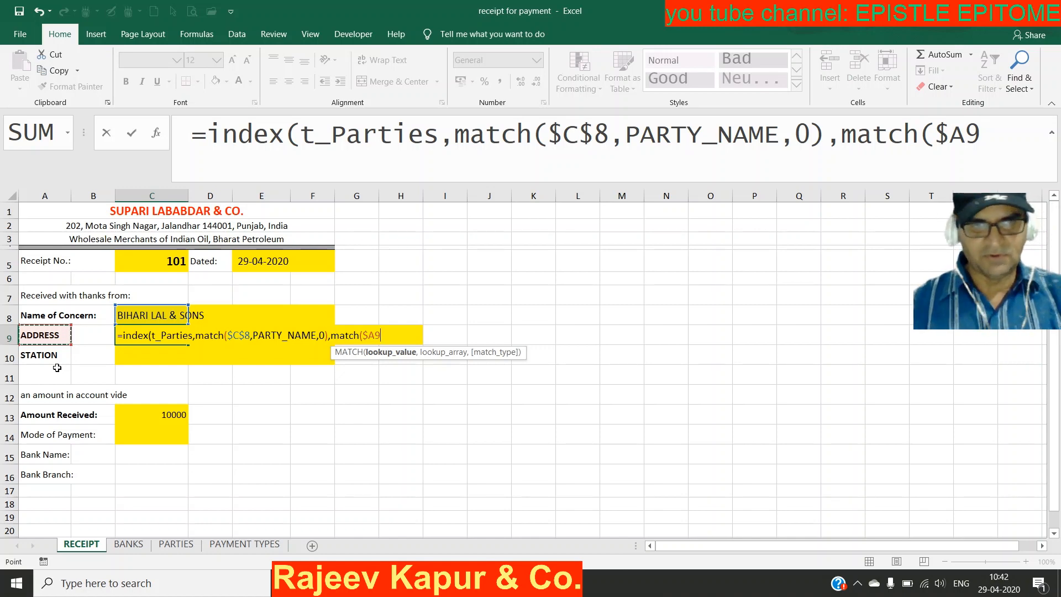
type(",")
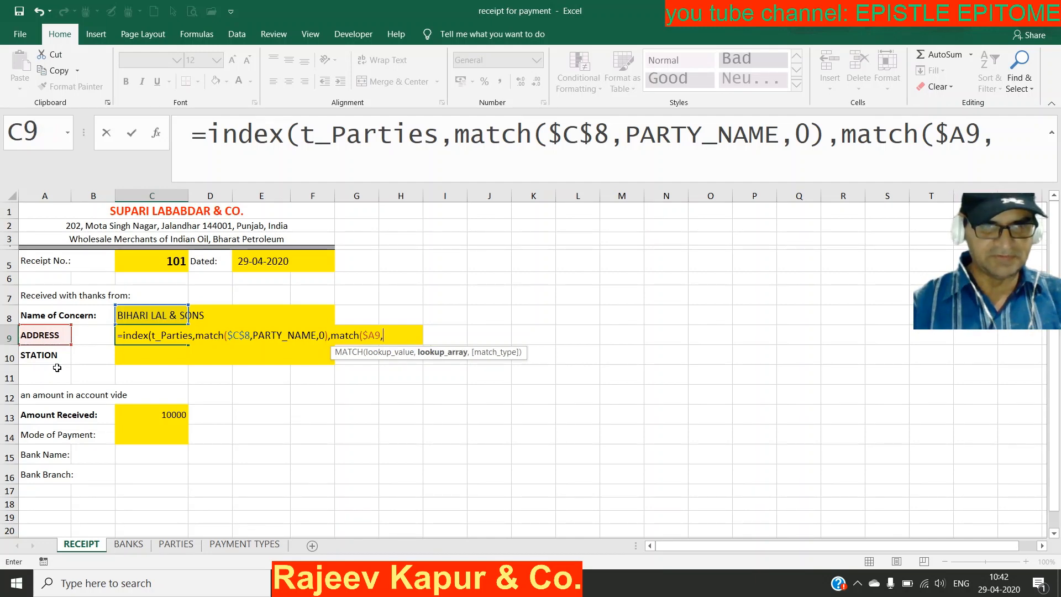
type("allcol")
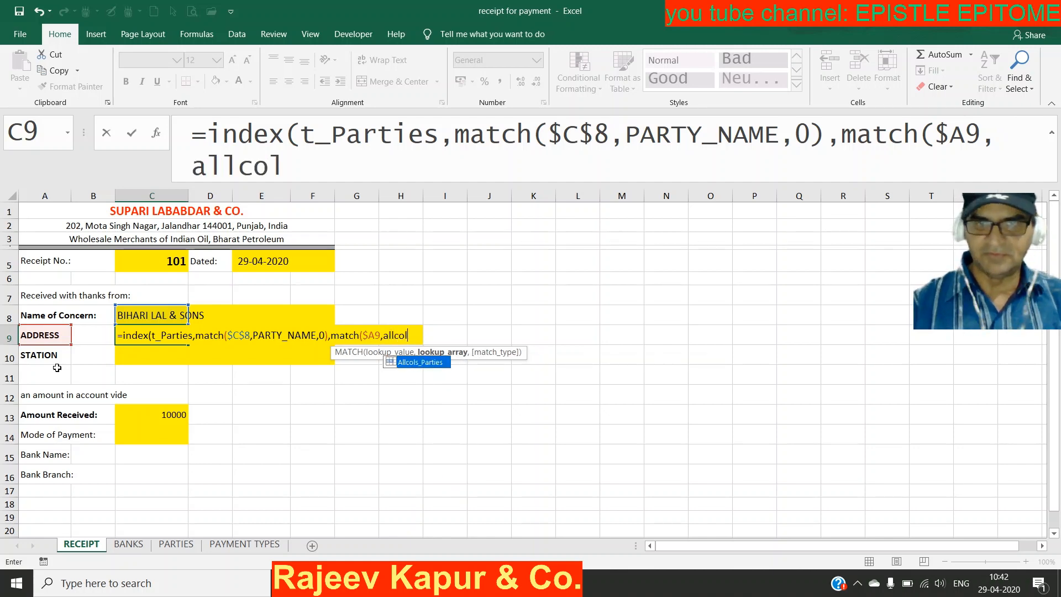
key("Tab")
type(",0")
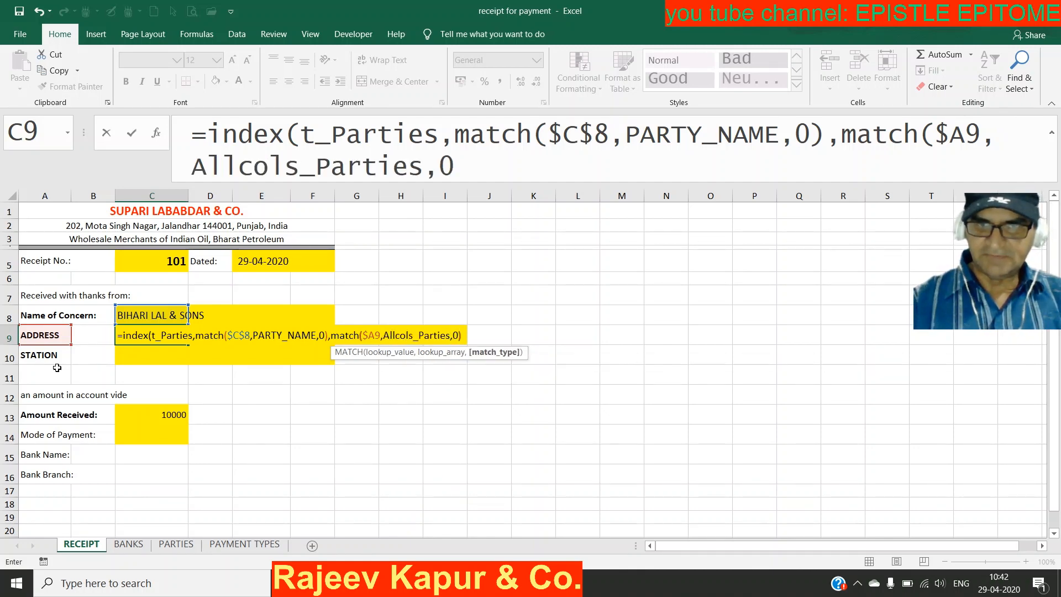
type("))")
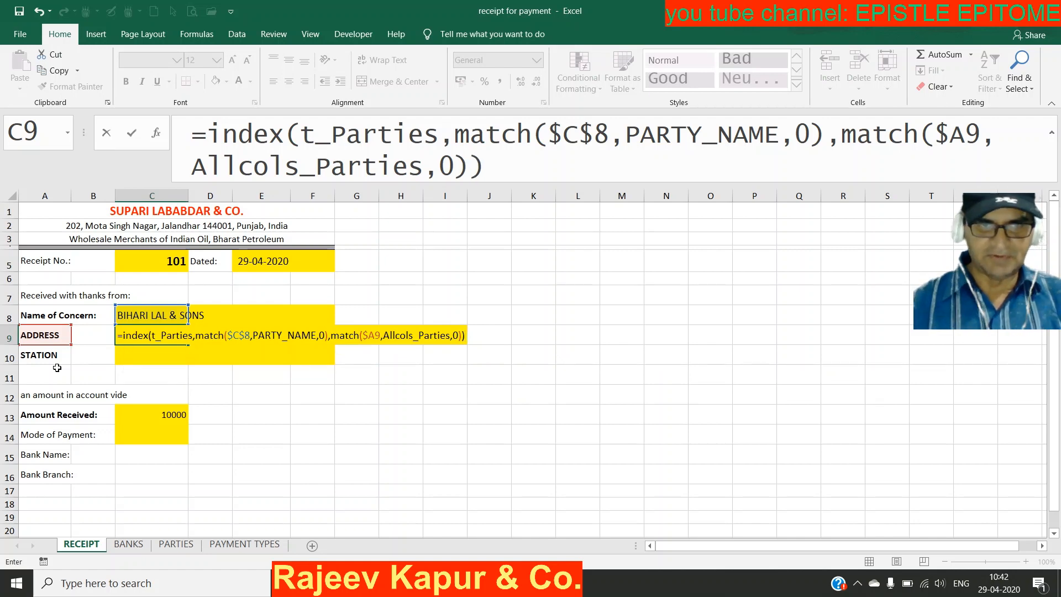
key("Return")
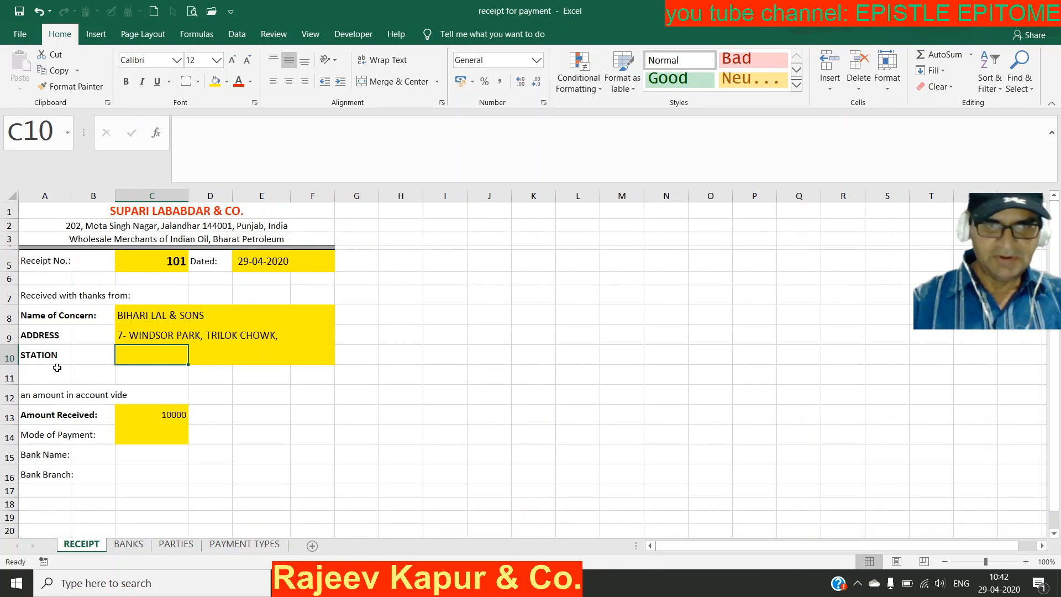
Step: Fill C9's address formula down into the STATION cell C10
left_click(134, 331)
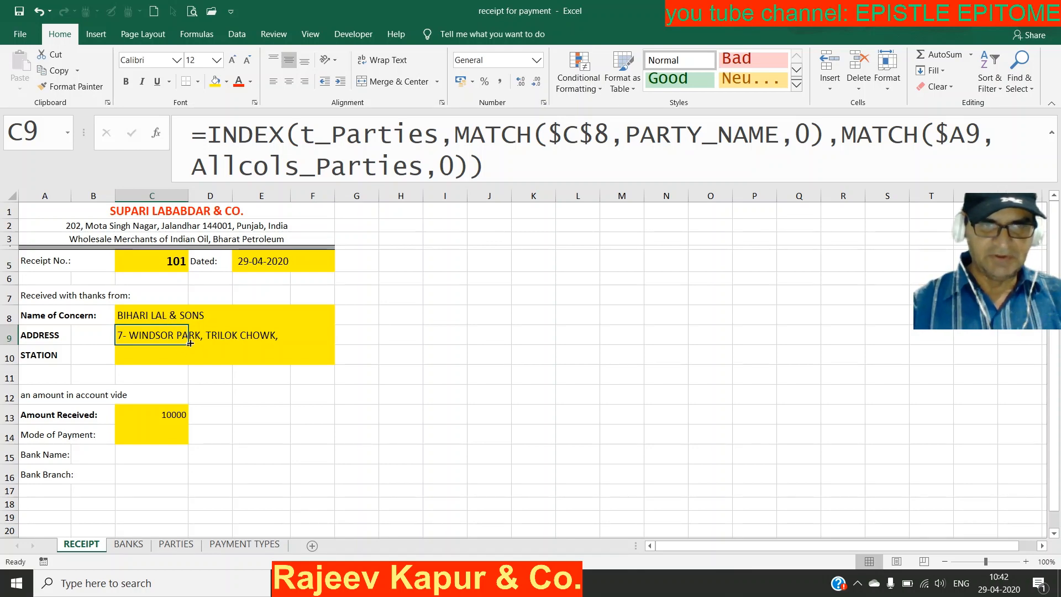
left_click_drag(188, 345, 188, 358)
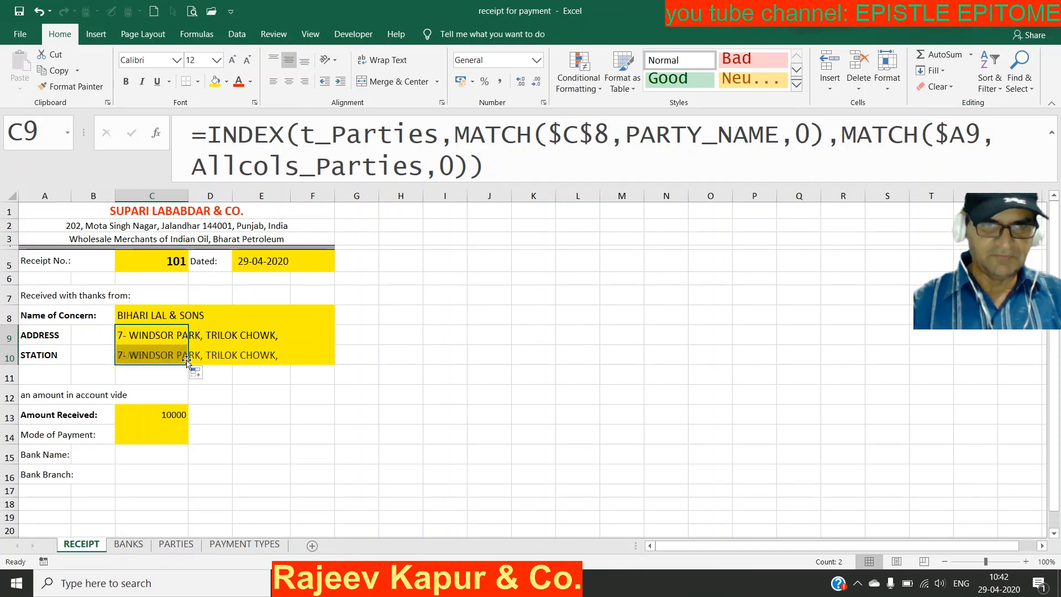
left_click(183, 356)
Step: Verify C10's formula uses $C$8 and $A10, returning PUNE
left_click(156, 314)
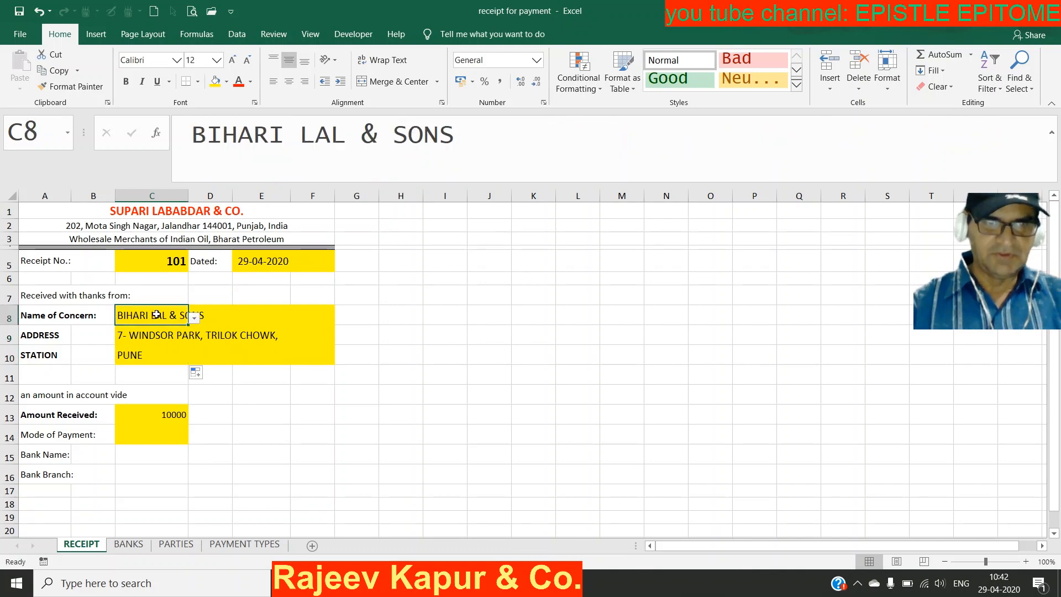
left_click(164, 354)
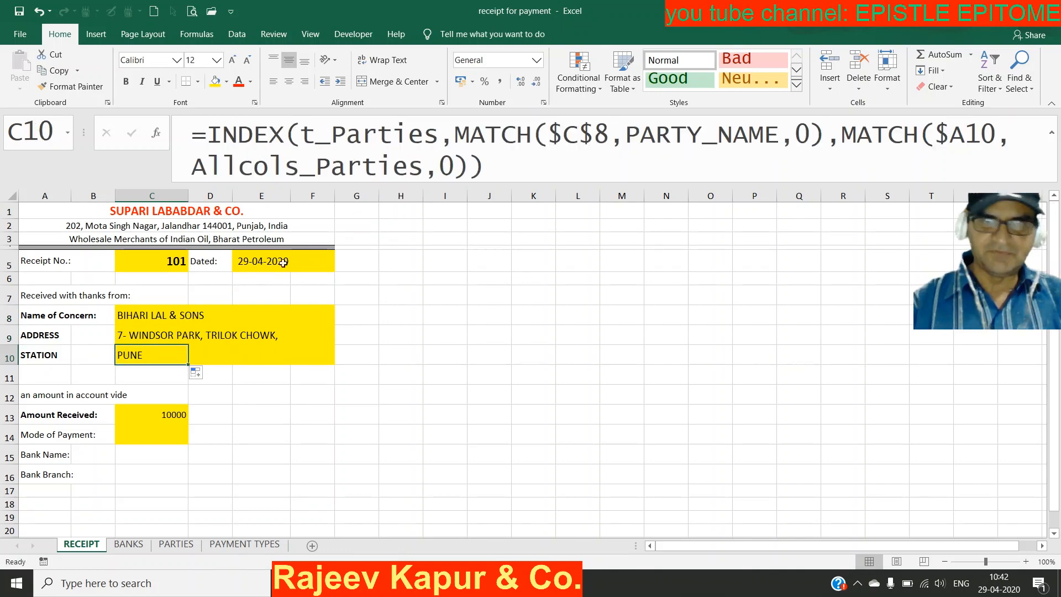
key("F2")
left_click(579, 134)
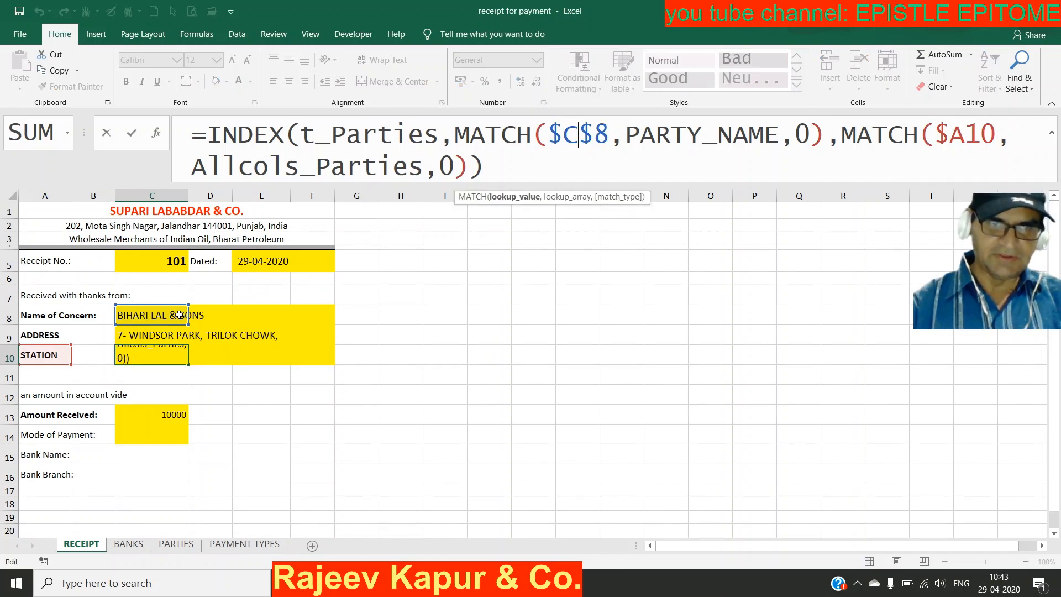
left_click(971, 133)
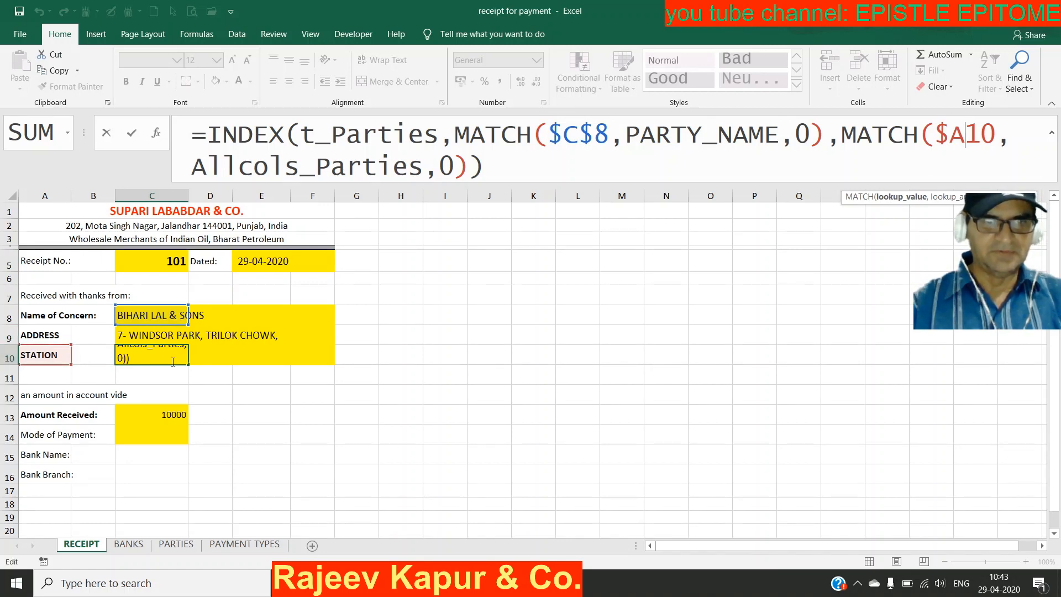
key("Return")
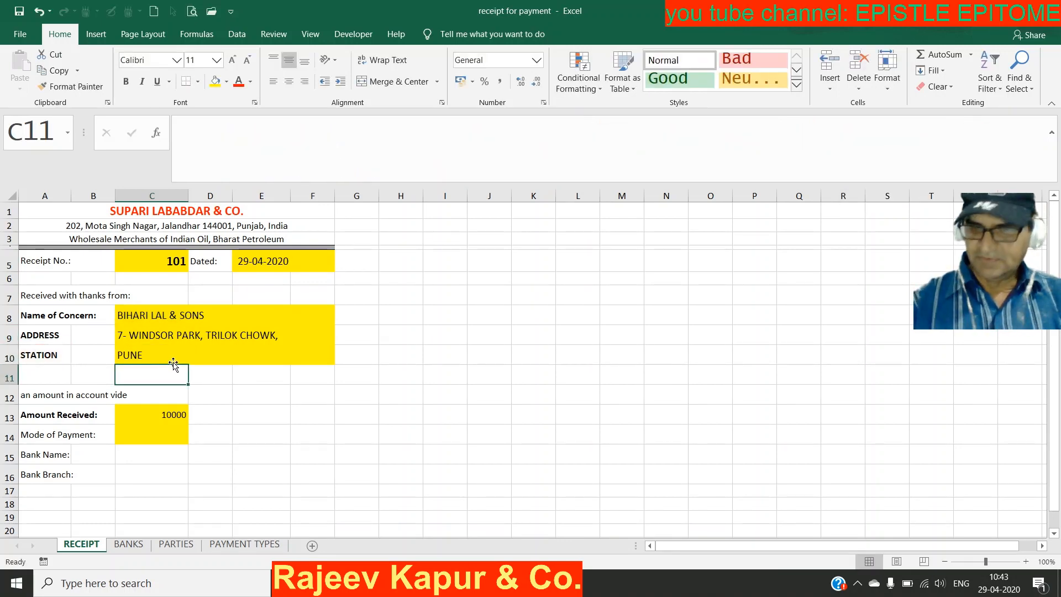
Step: Choose ABC & CO. as the party in cell C8 from its drop-down list
left_click(174, 362)
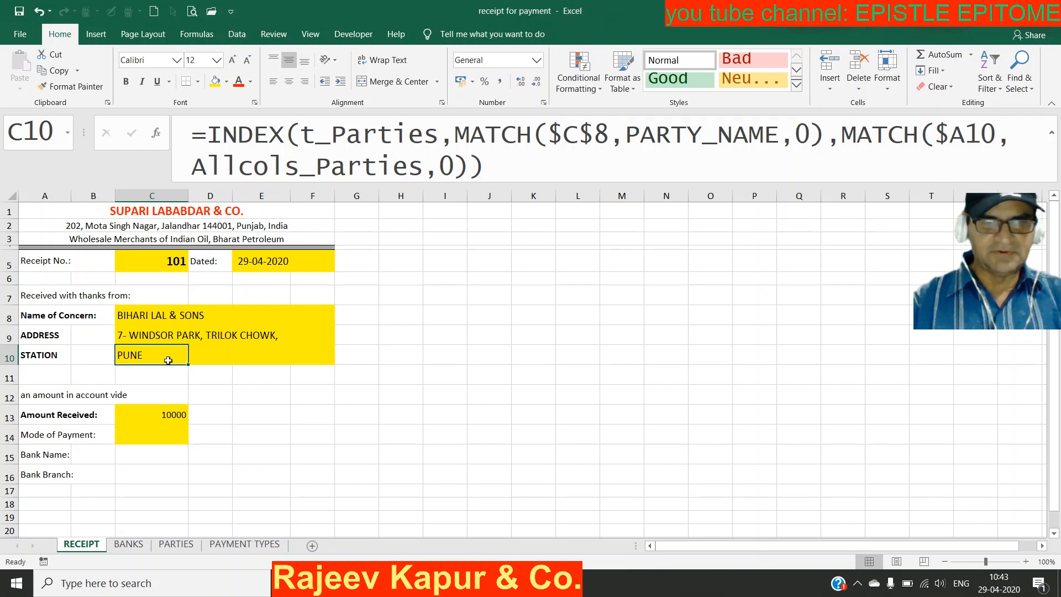
left_click(183, 320)
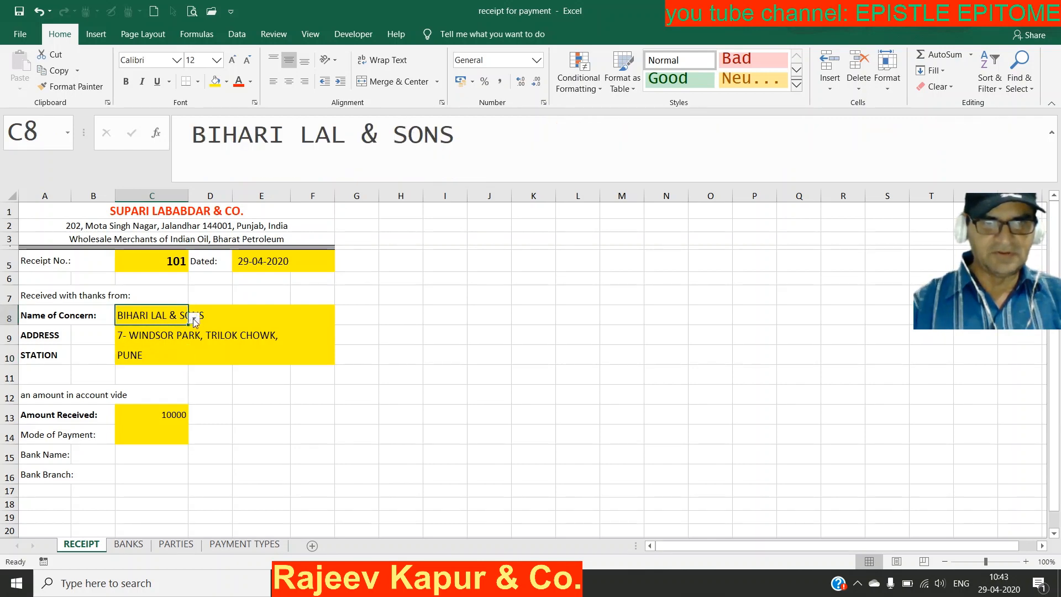
left_click(194, 319)
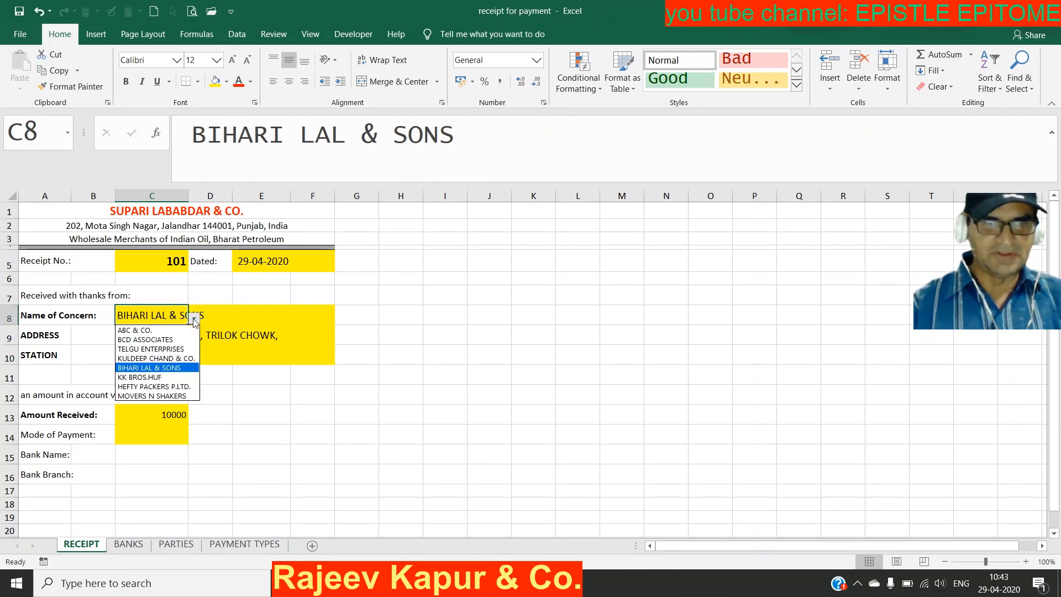
left_click(168, 331)
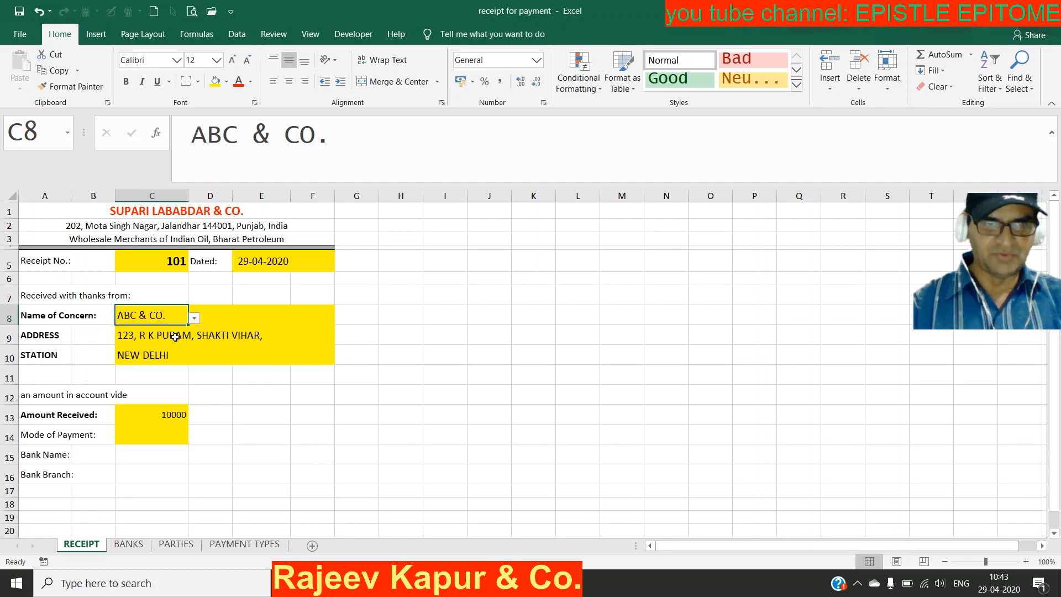
Step: Verify ABC & CO.'s address and station on the PARTIES sheet, then return to RECEIPT
left_click(176, 544)
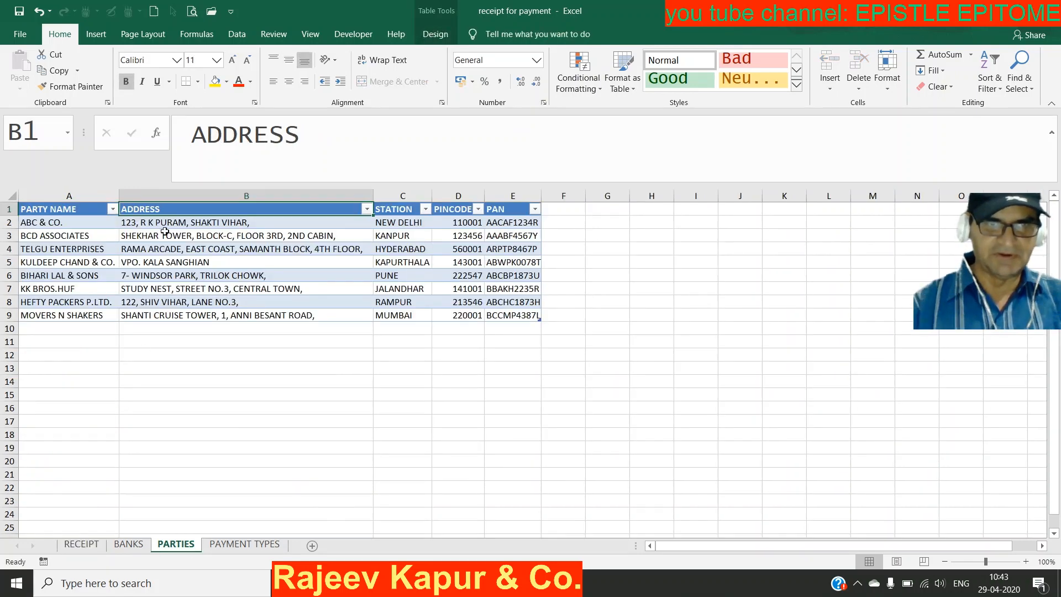
left_click(187, 222)
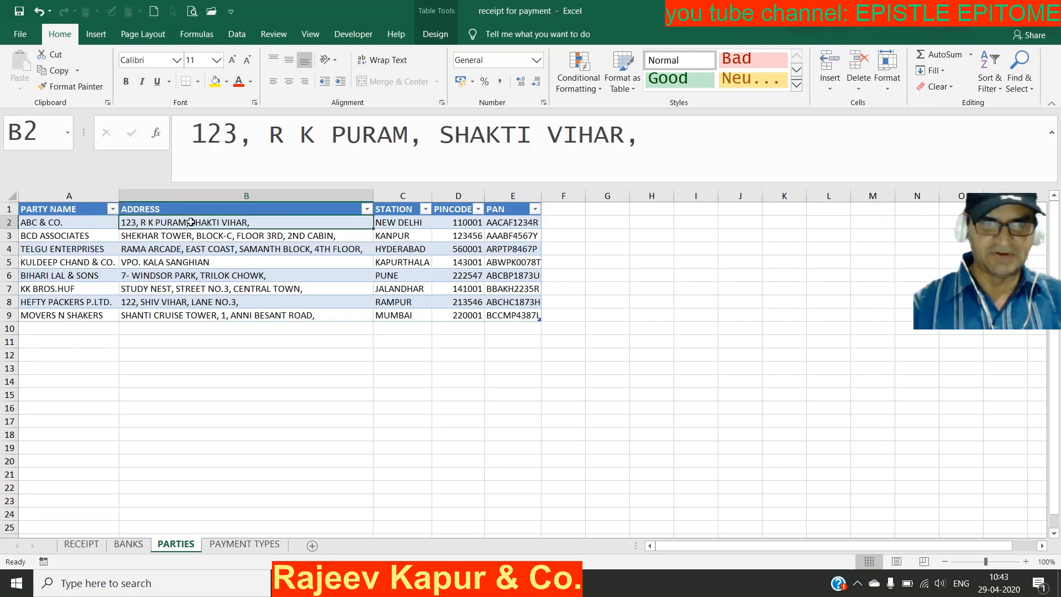
left_click(388, 223)
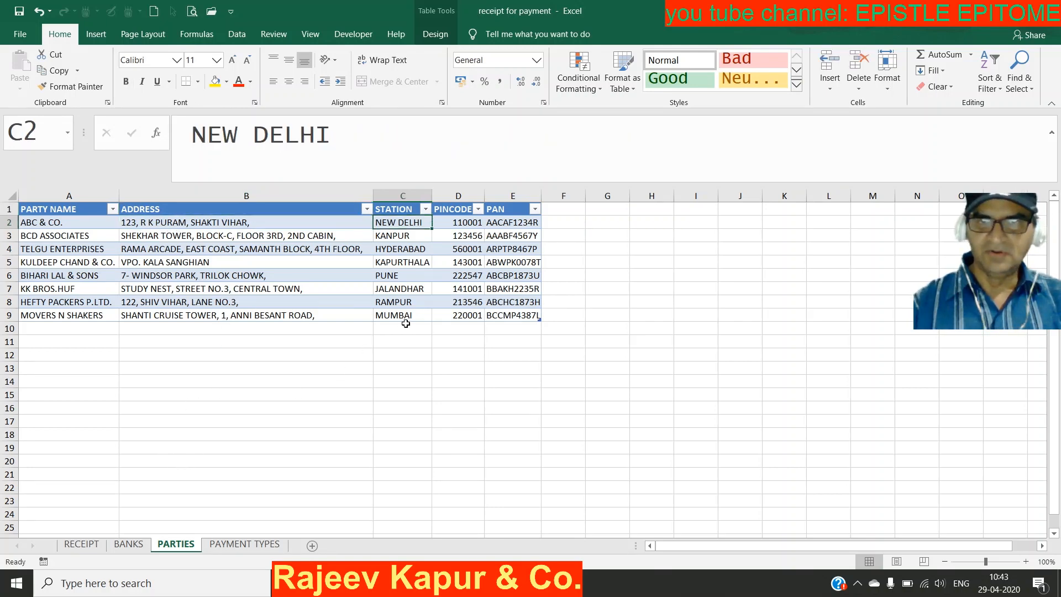
left_click(81, 545)
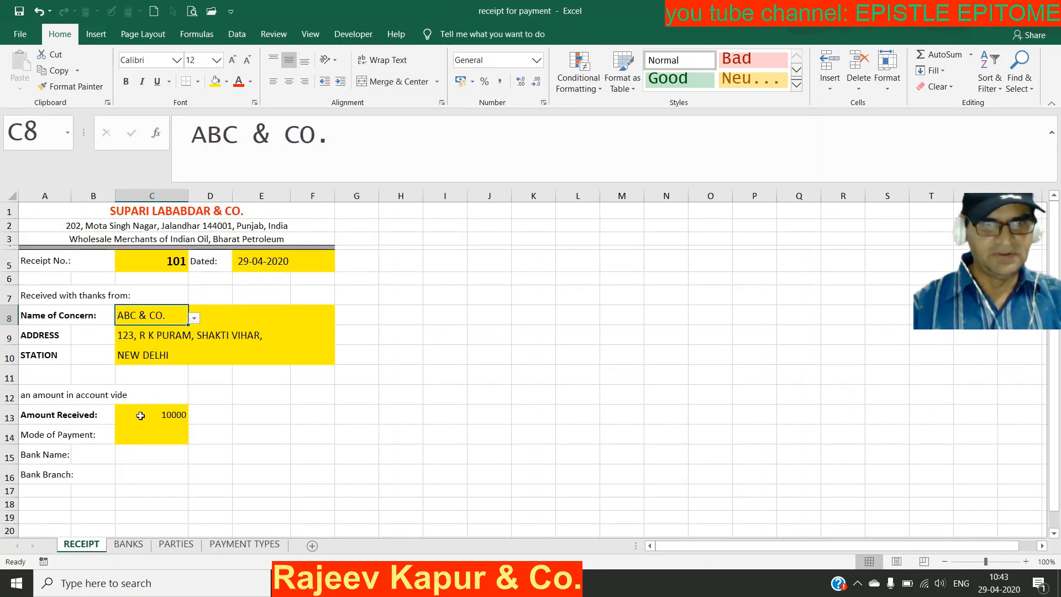
Step: Give the Mode of Payment cell C14 a drop-down list sourced from TYPES_OF_PAYMENT
left_click(156, 438)
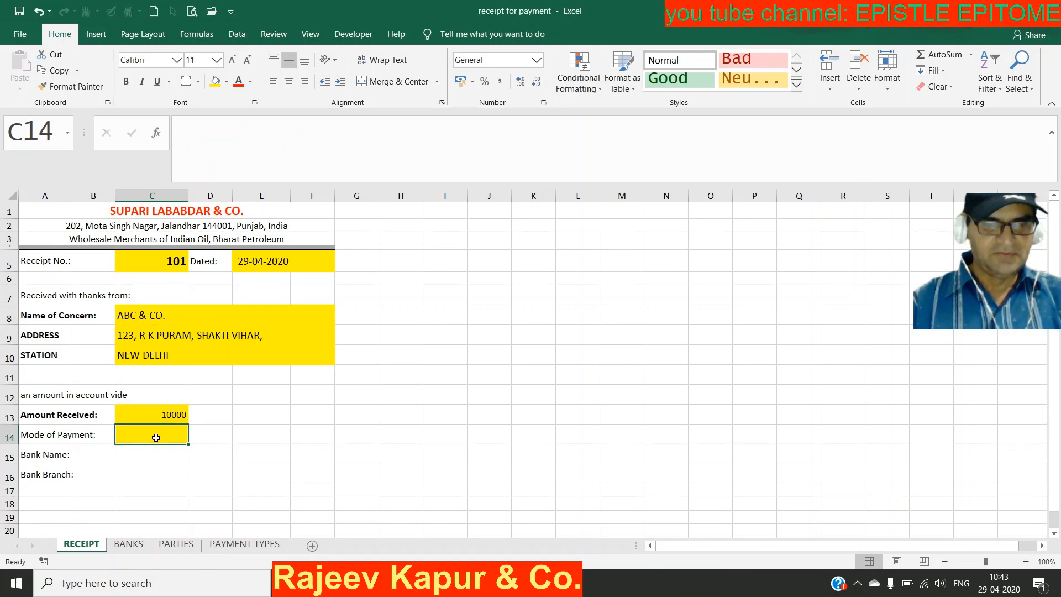
key("alt+d")
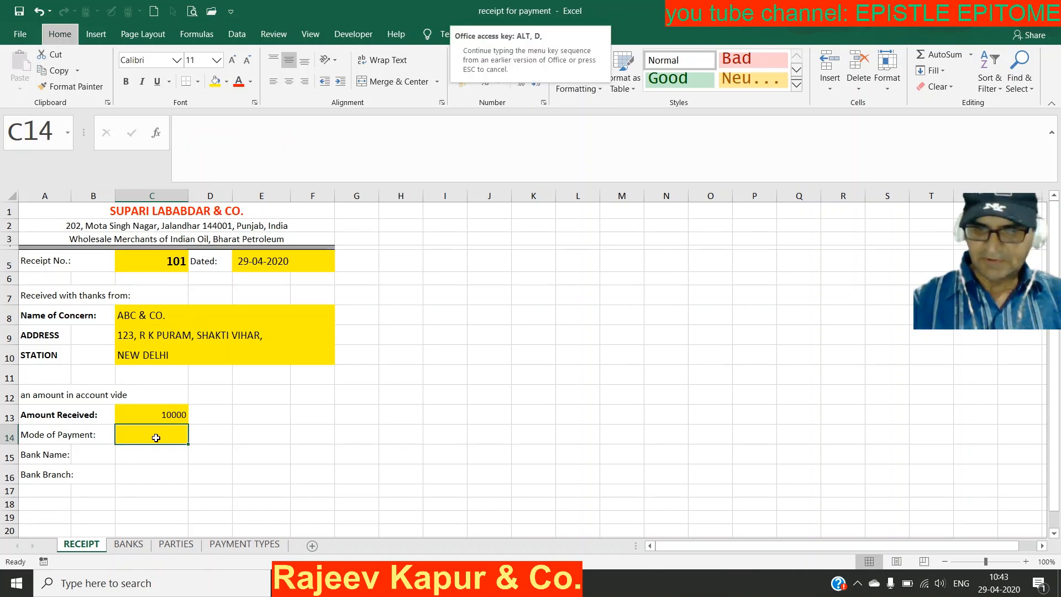
key("l")
key("Tab")
key("l")
key("Tab")
key("Tab")
key("Tab")
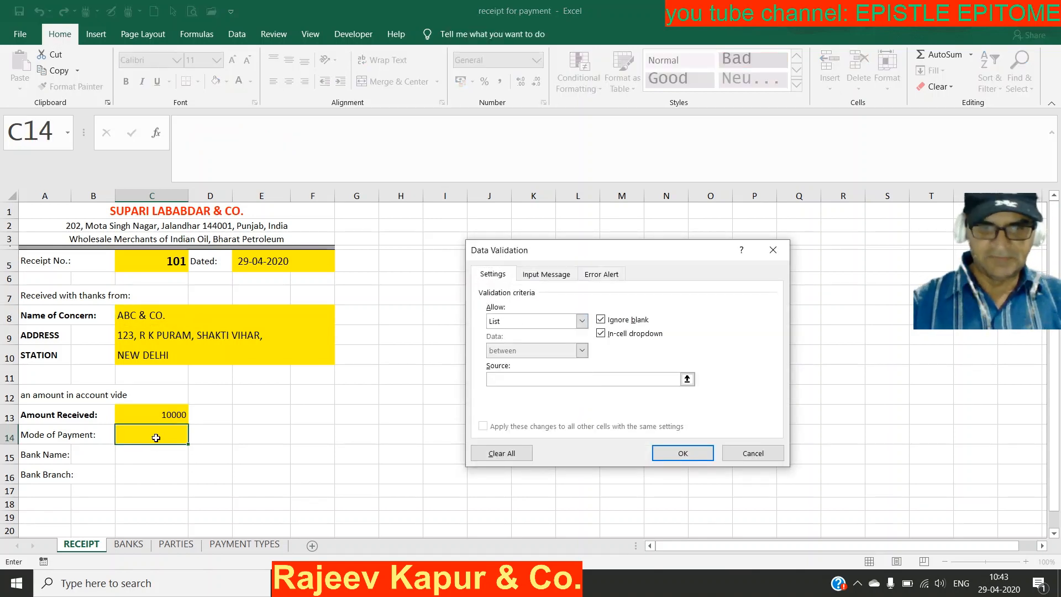
key("F3")
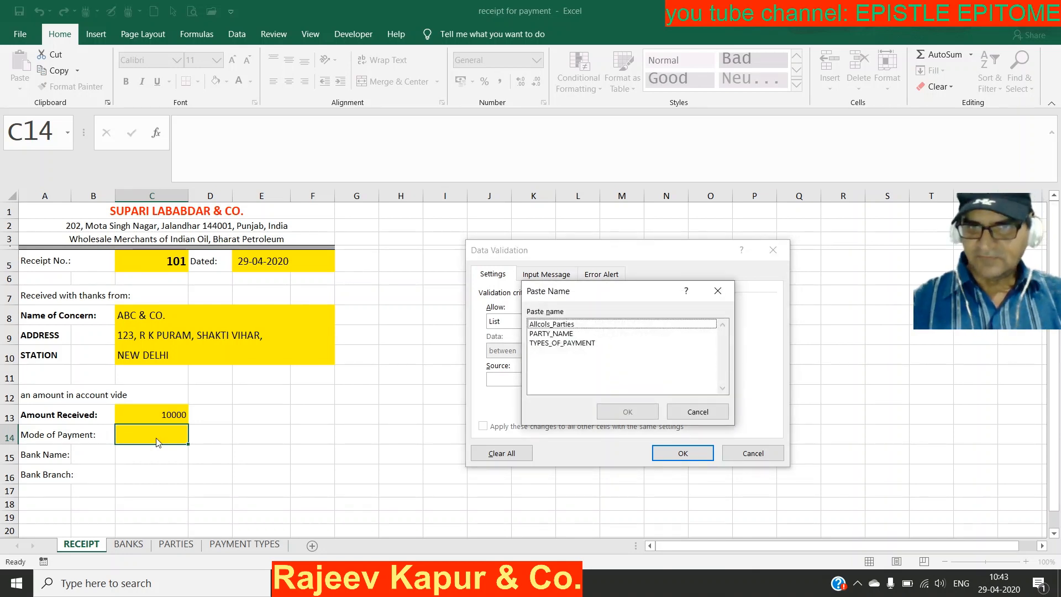
key("Down")
key("Down")
key("Down")
key("Return")
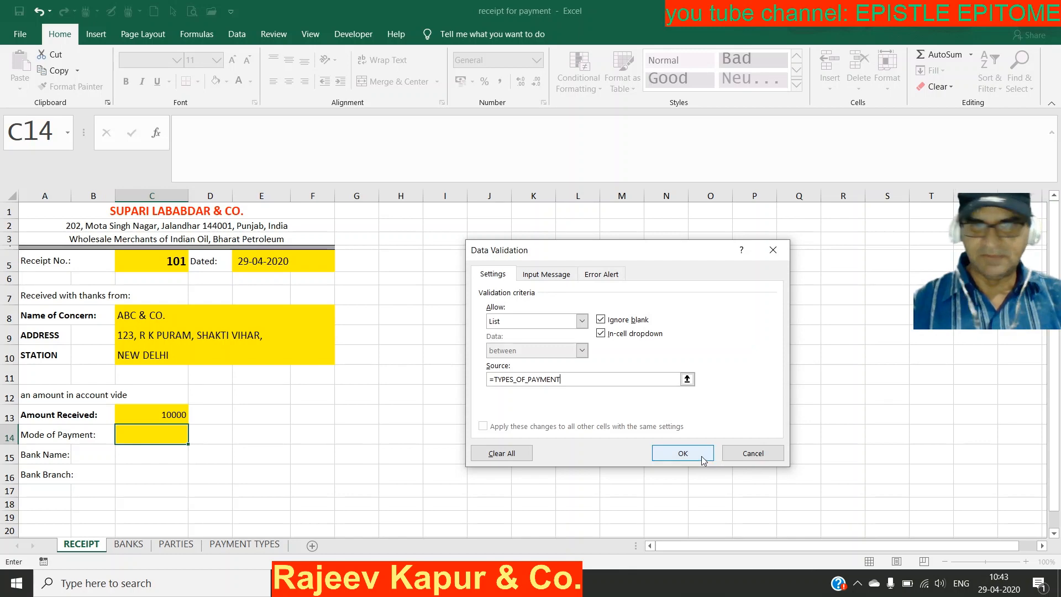
left_click(683, 454)
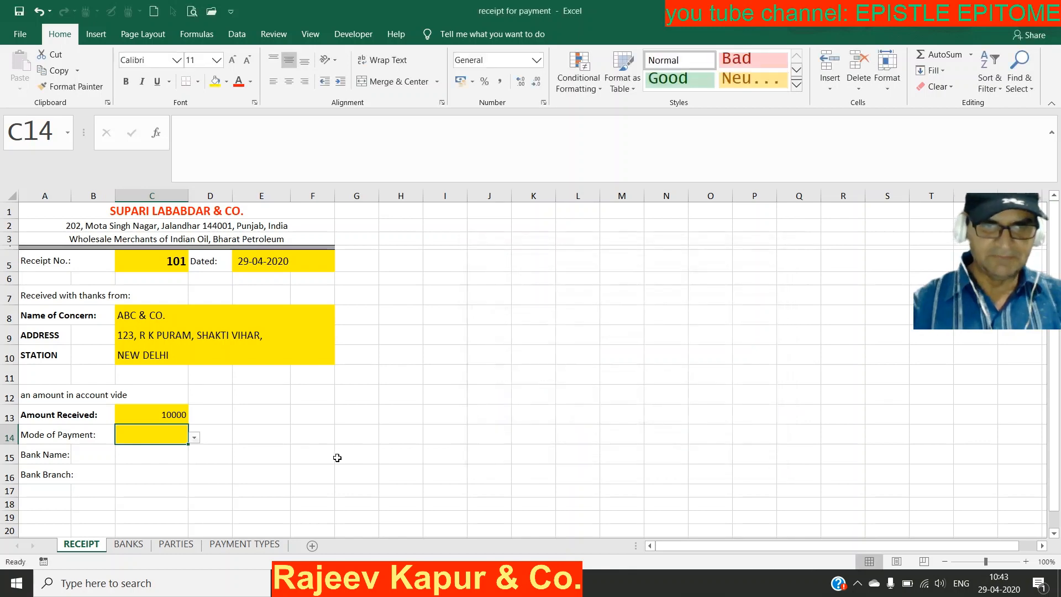
Step: Set Mode of Payment to CHEQUE from the new drop-down
left_click(194, 438)
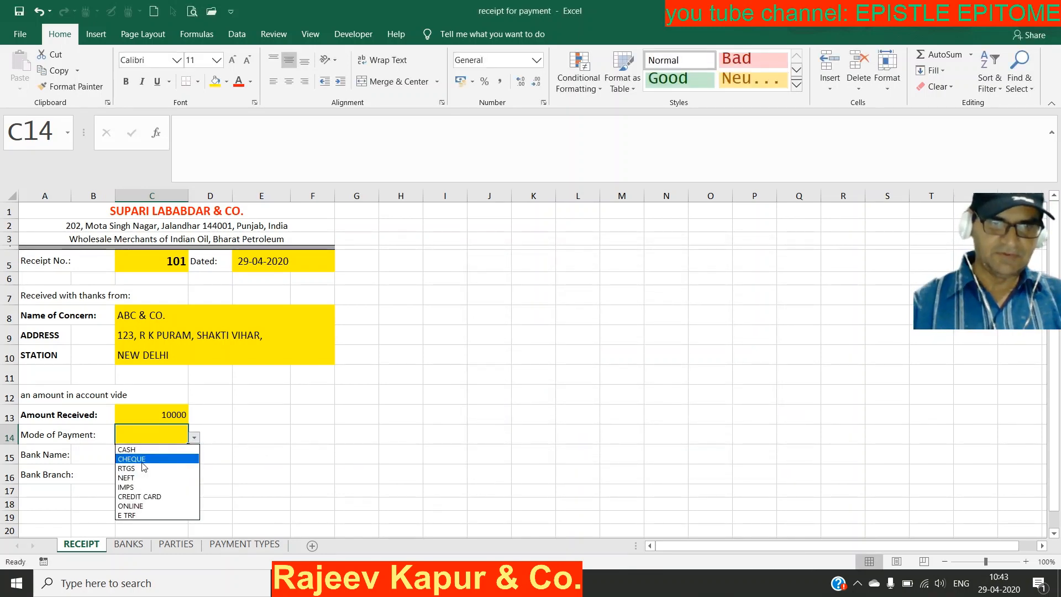
left_click(144, 460)
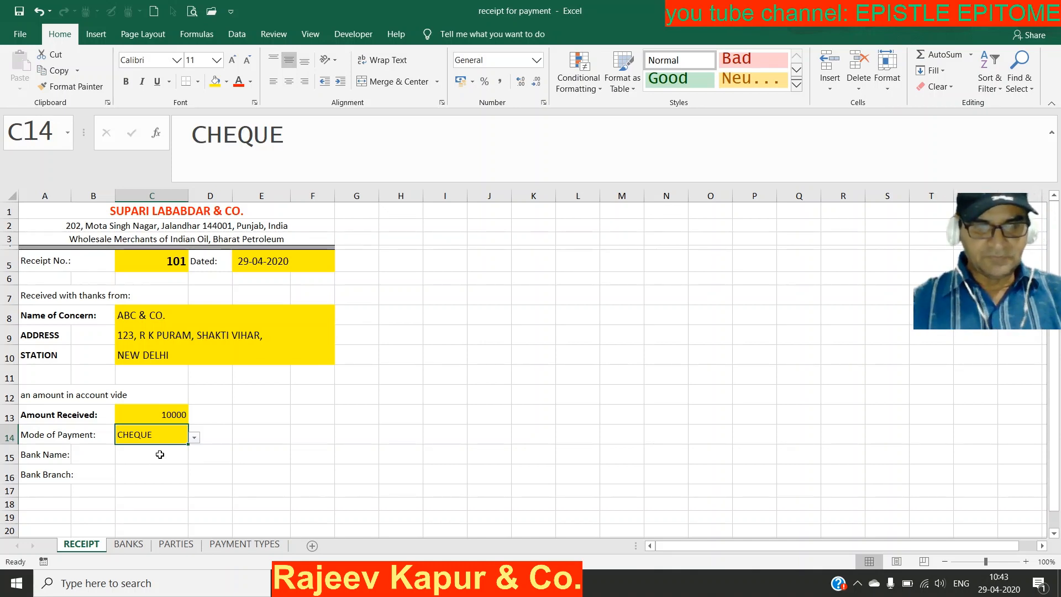
left_click(160, 454)
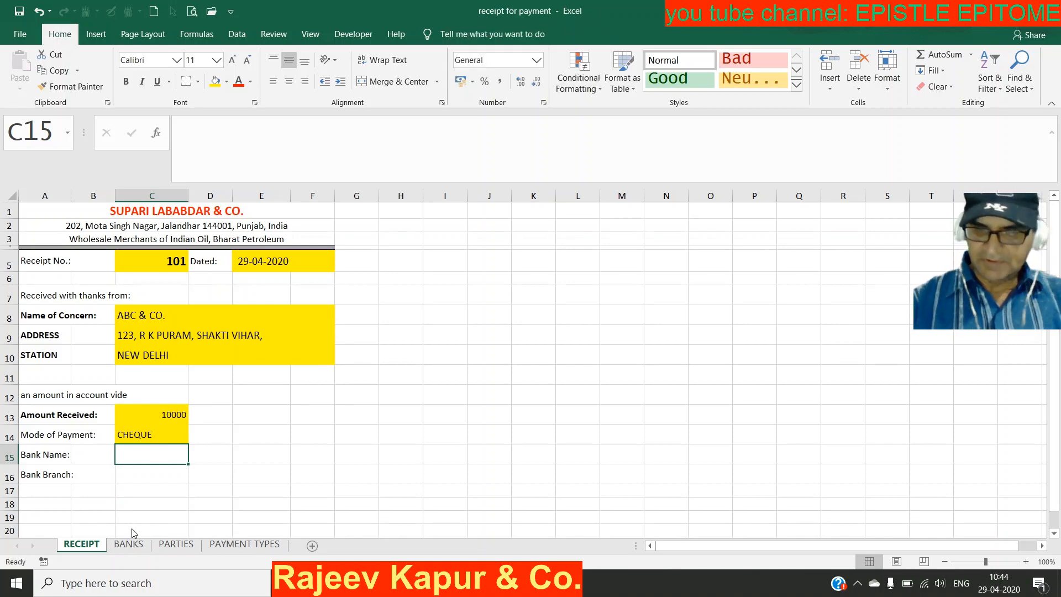
Step: Start a list validation for Bank Name, then cancel it since no bank-list name exists yet
key("alt+d")
key("l")
key("Tab")
key("l")
key("Tab")
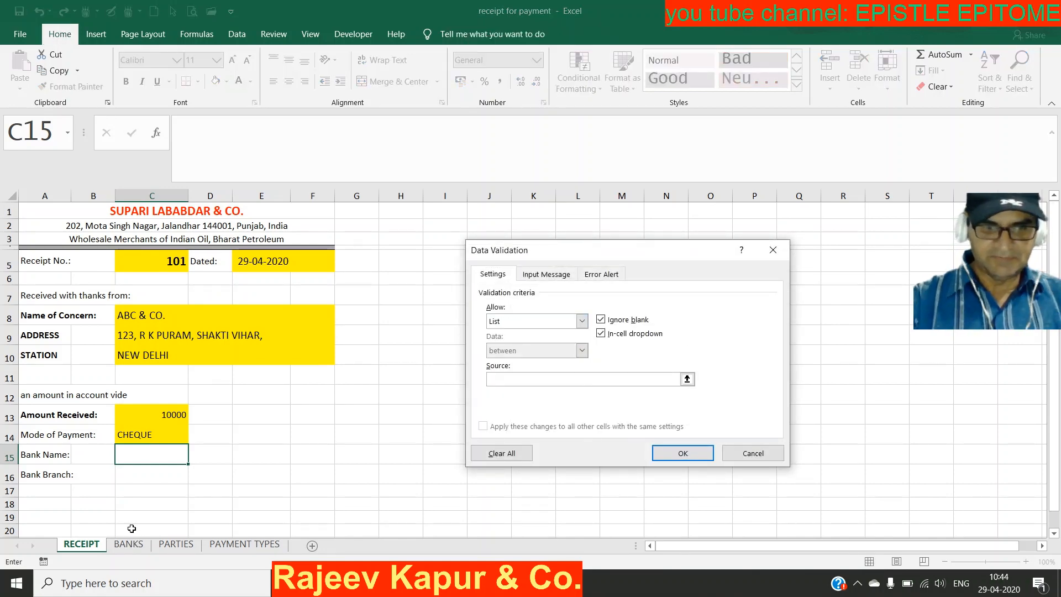
key("F3")
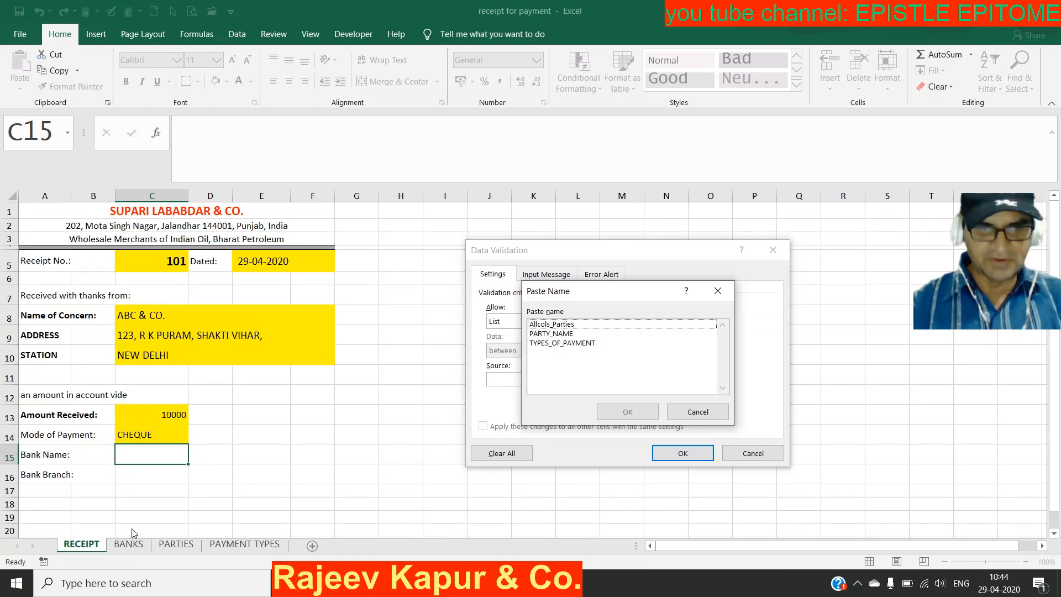
key("Escape")
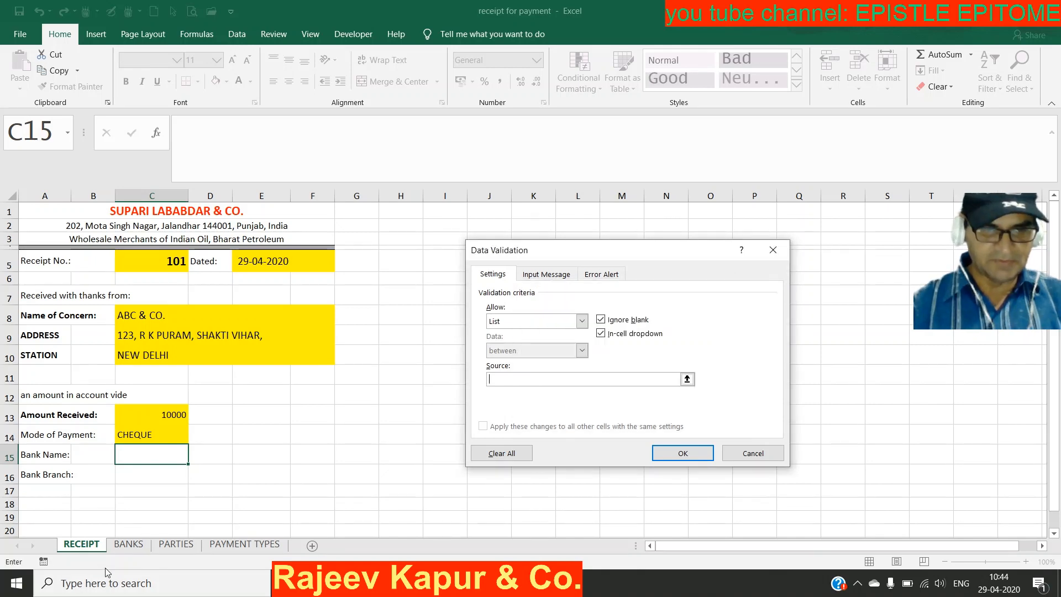
key("Escape")
Step: Select the BANKS header row A1:F1 and define it as the name AllBanks
left_click(128, 544)
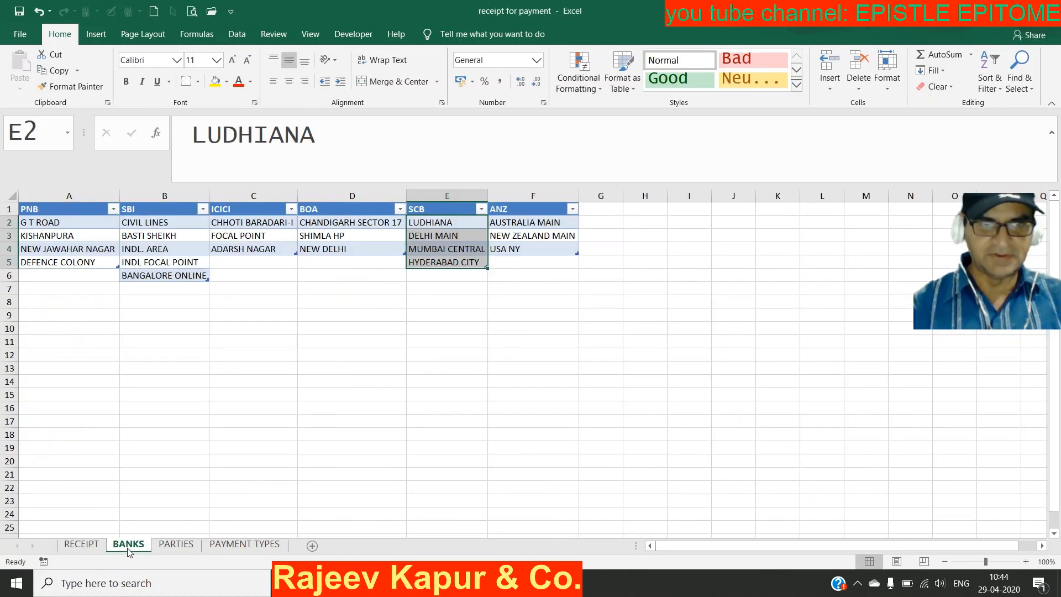
left_click(66, 210)
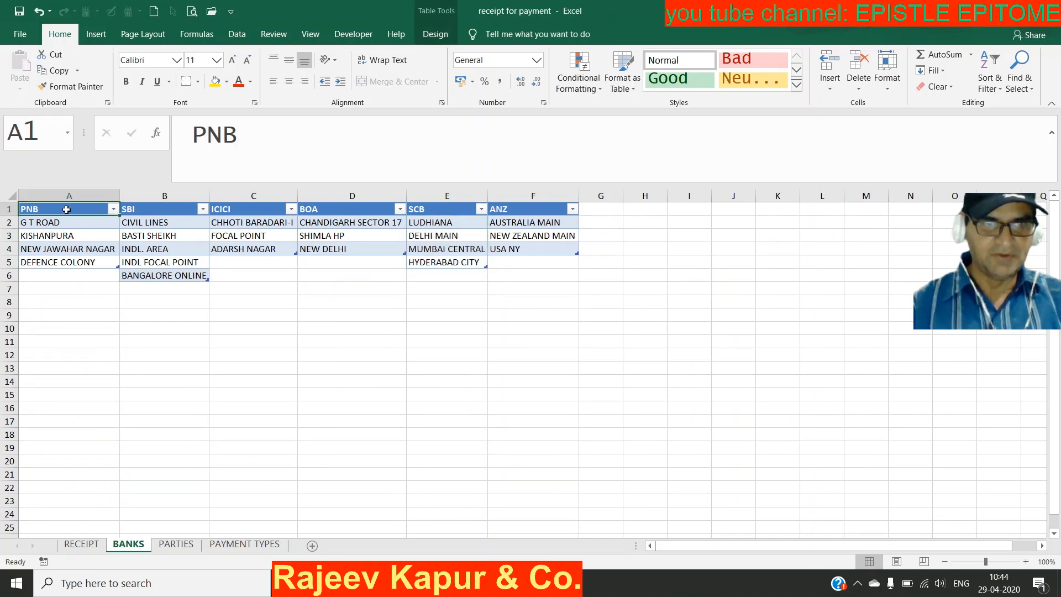
key("shift+Right")
key("shift+Right")
key("shift+Right")
key("shift+Right")
key("shift+Right")
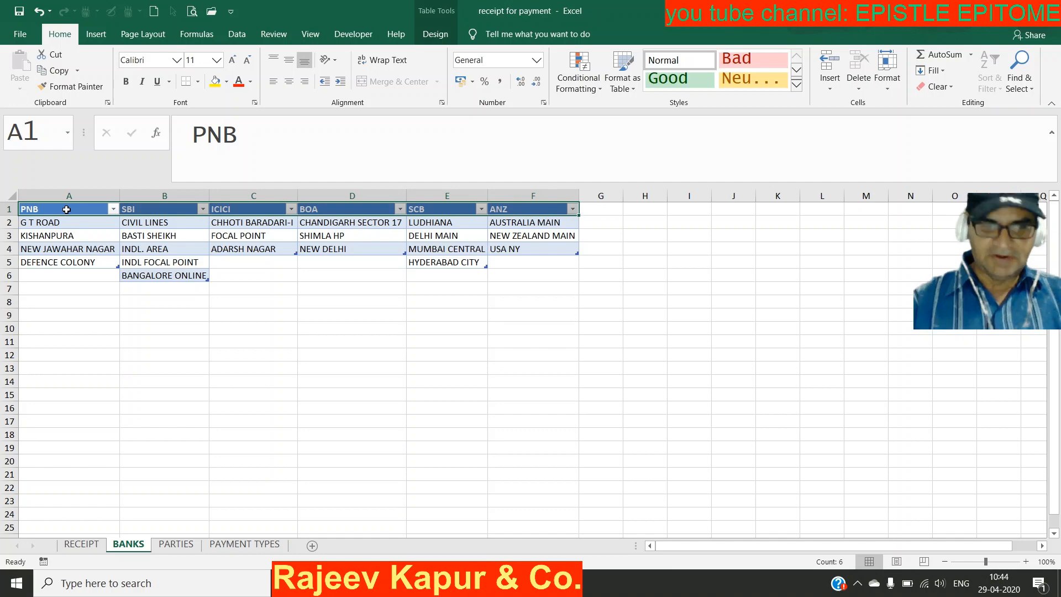
key("ctrl+shift+F3")
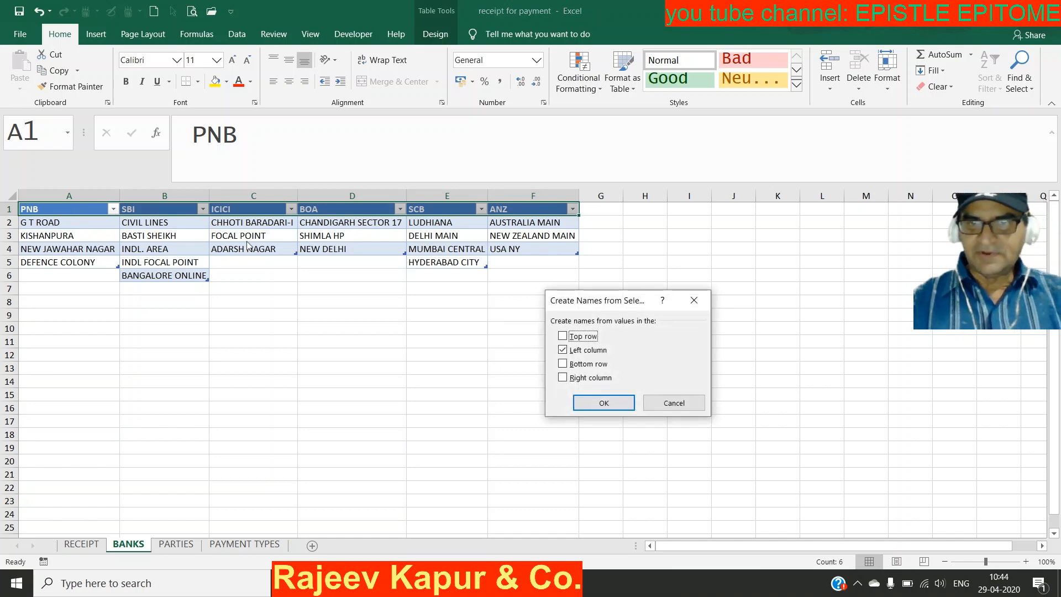
left_click(574, 350)
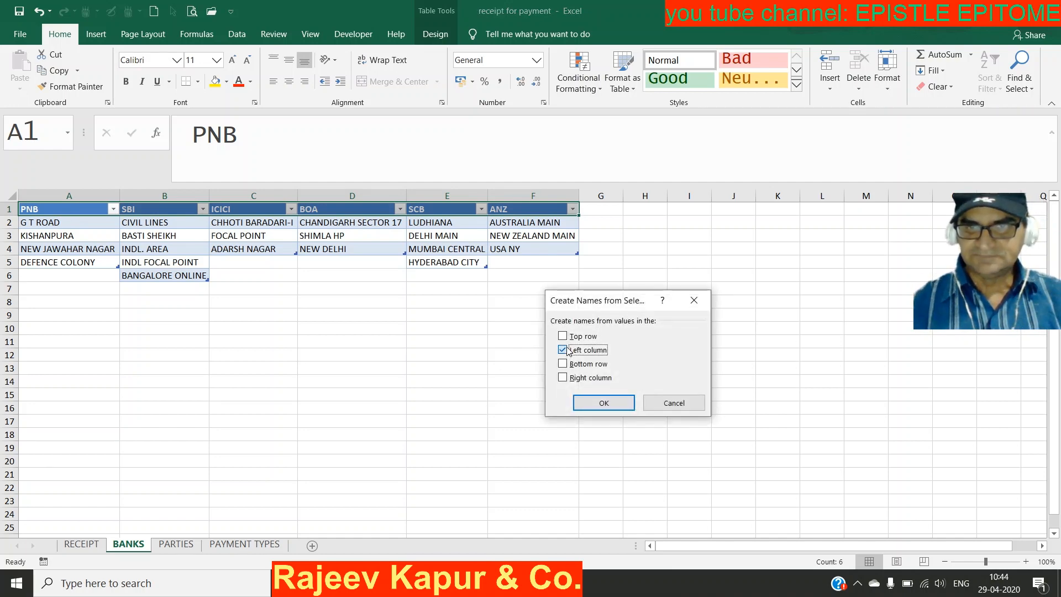
left_click(664, 401)
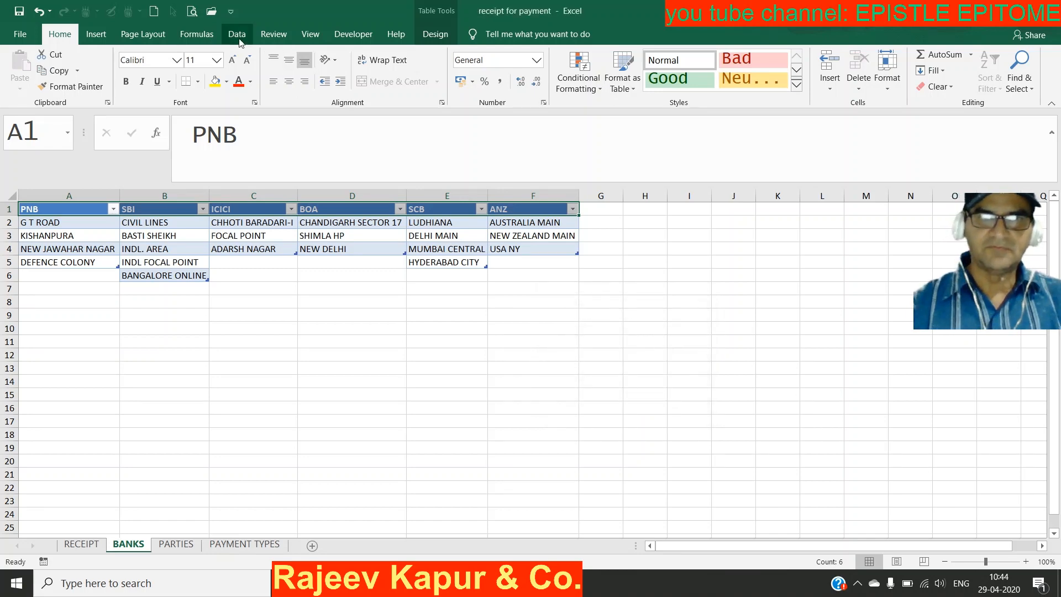
left_click(203, 39)
left_click(441, 54)
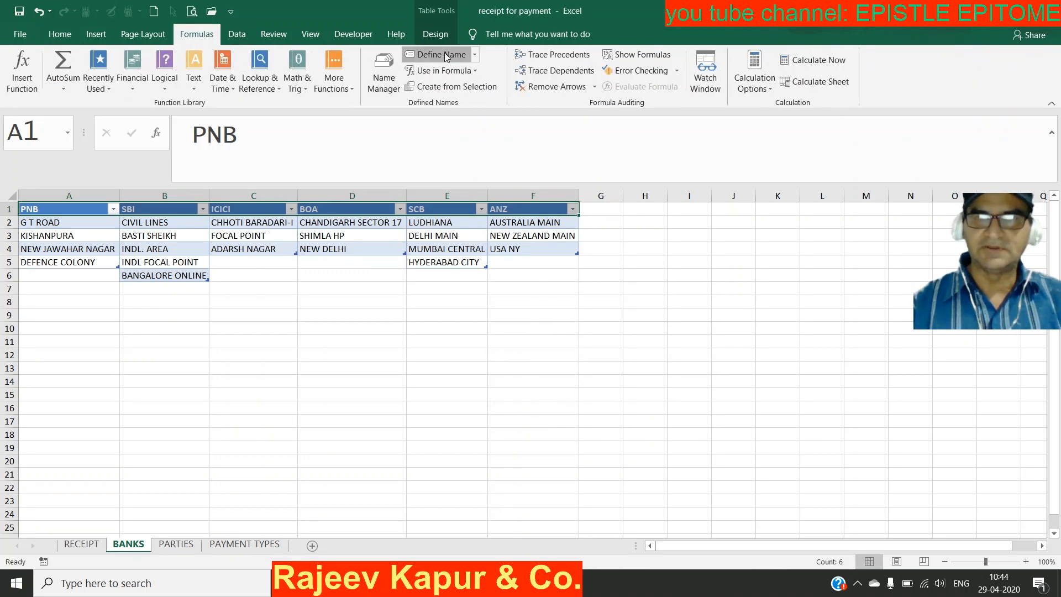
type("A")
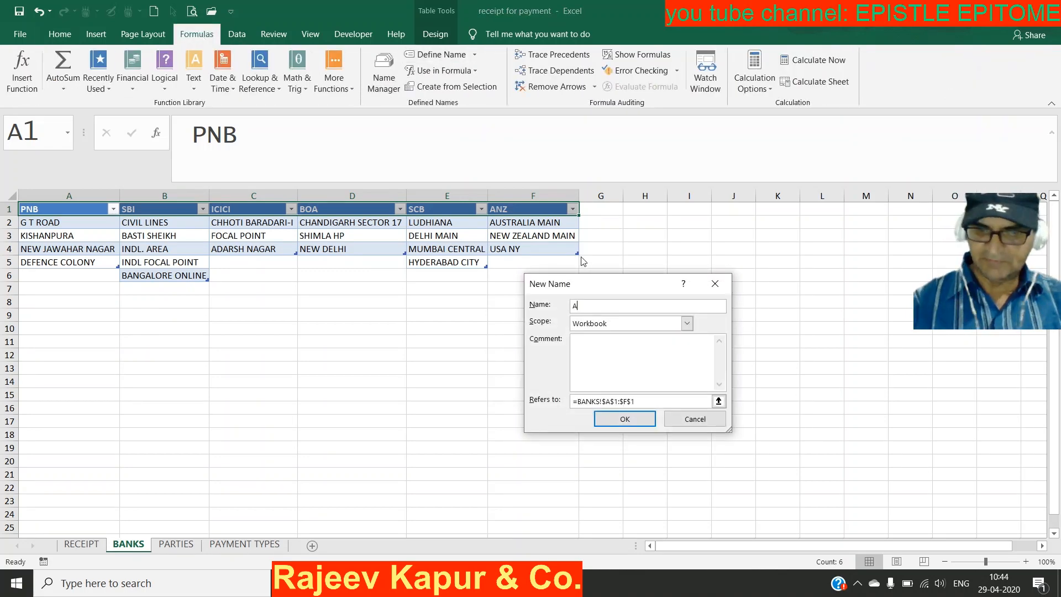
type("llBanks")
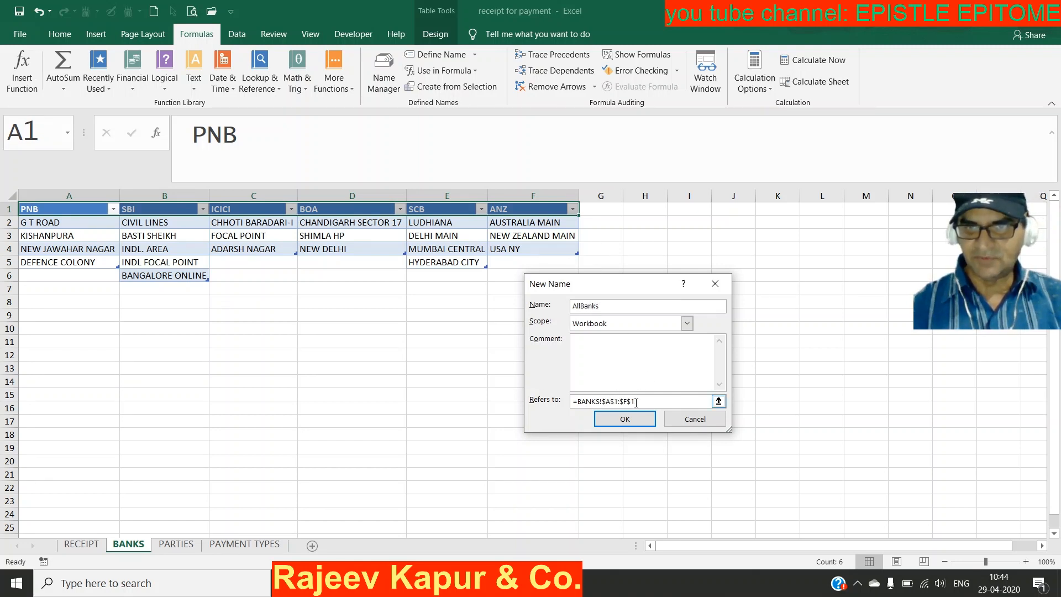
left_click(630, 420)
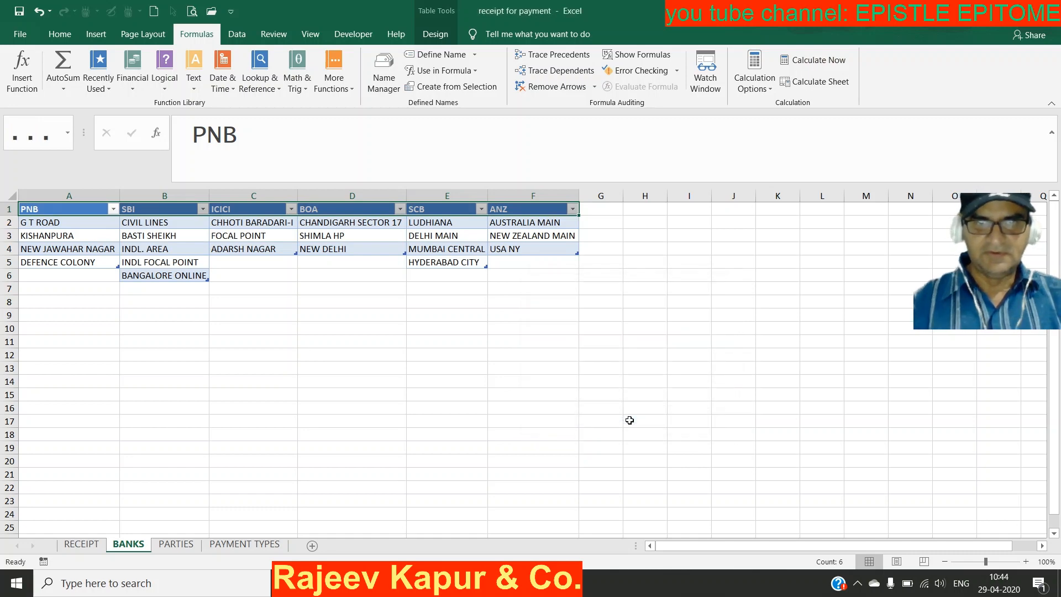
Step: Give the Bank Name cell C15 a drop-down list sourced from the AllBanks name
left_click(84, 544)
key("alt+d")
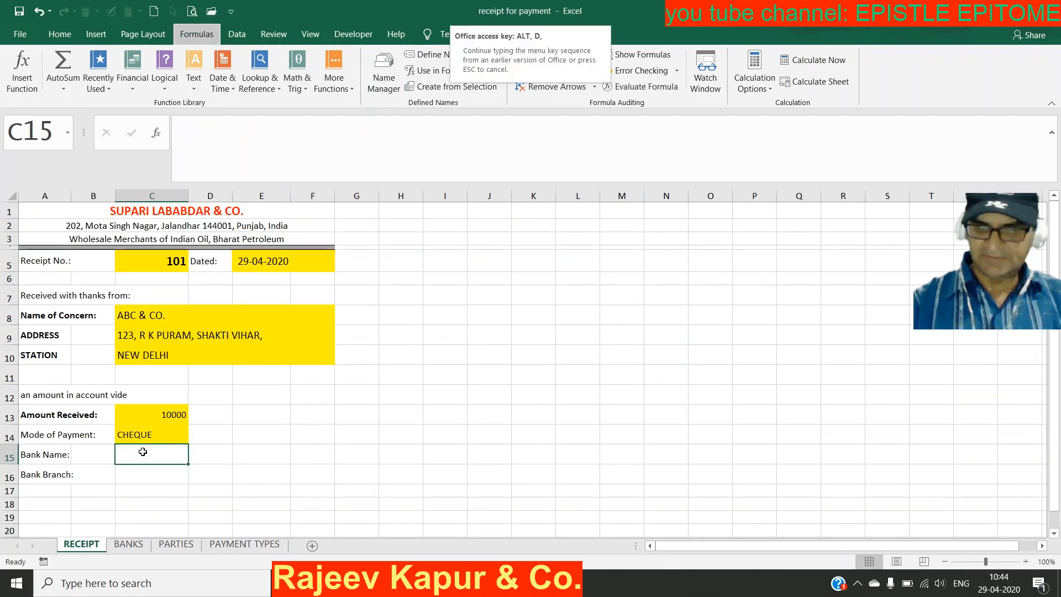
key("l")
key("alt+Down")
key("l")
key("Return")
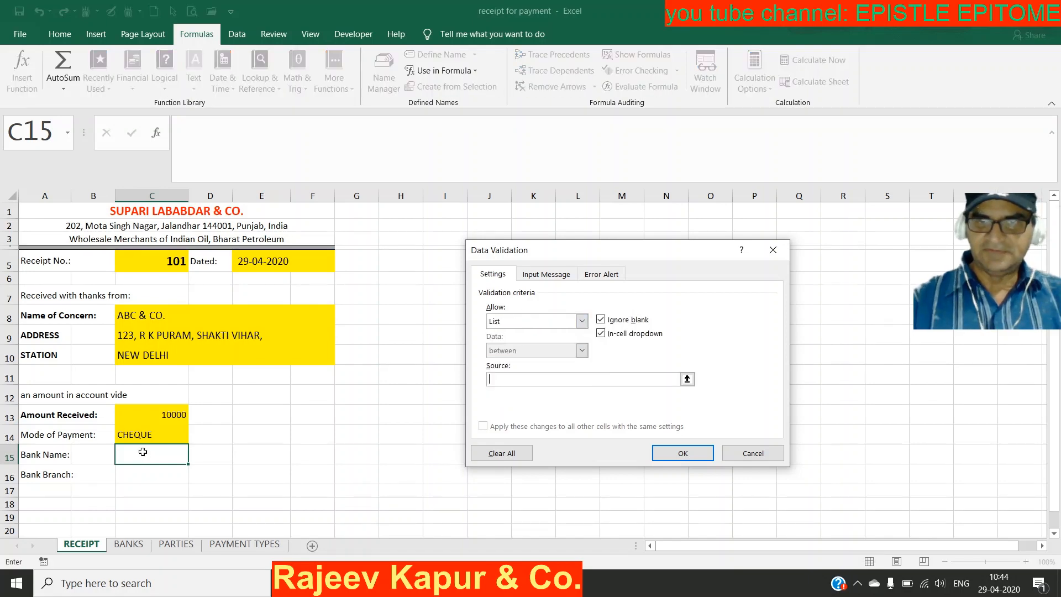
key("F3")
key("Down")
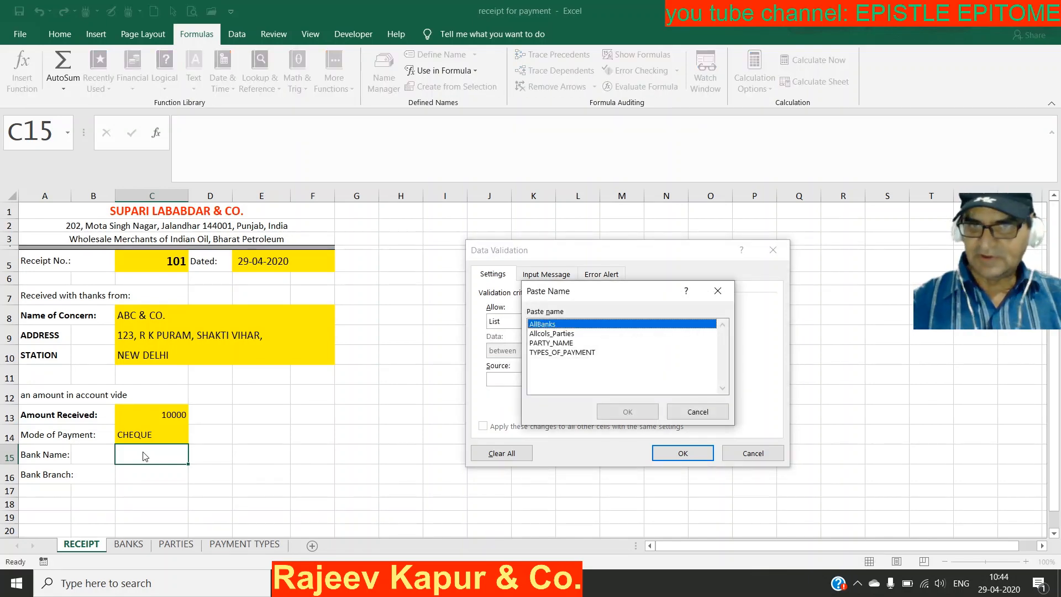
key("Return")
key("Return")
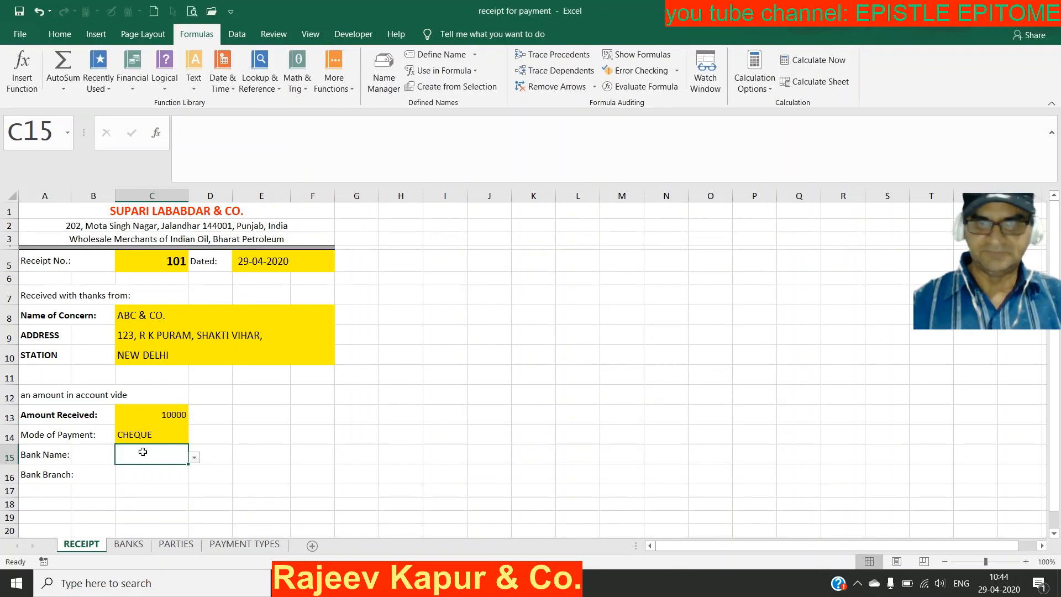
left_click(194, 458)
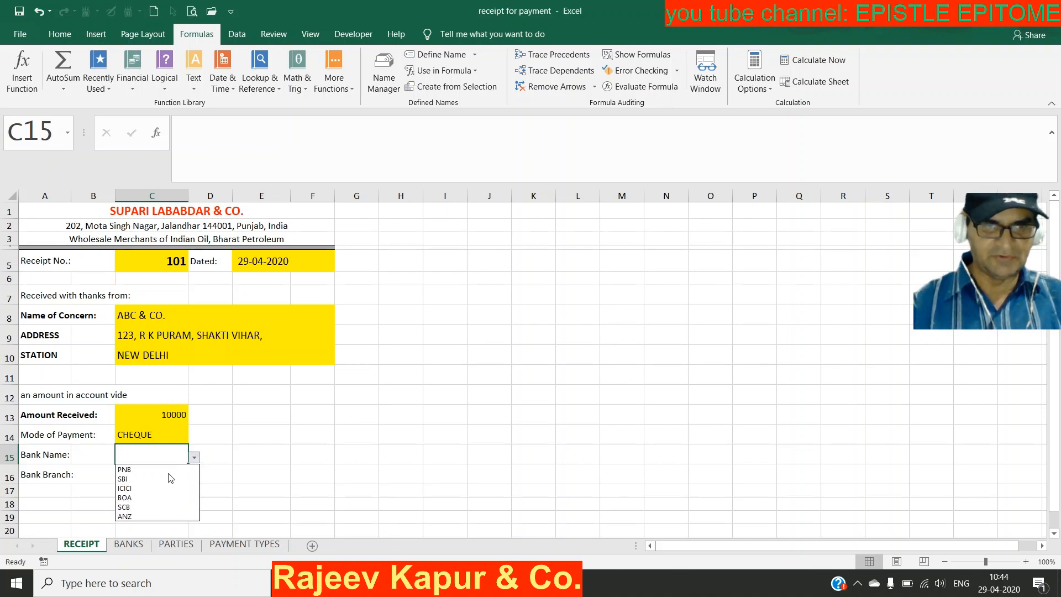
Step: Pick BOA as the Bank Name from the drop-down
left_click(163, 500)
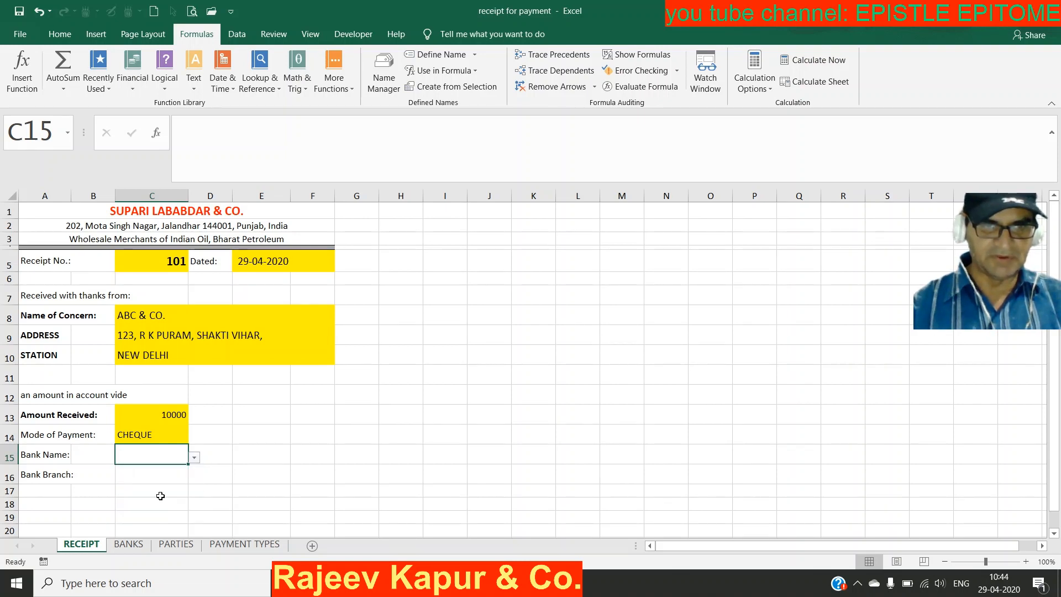
left_click(153, 472)
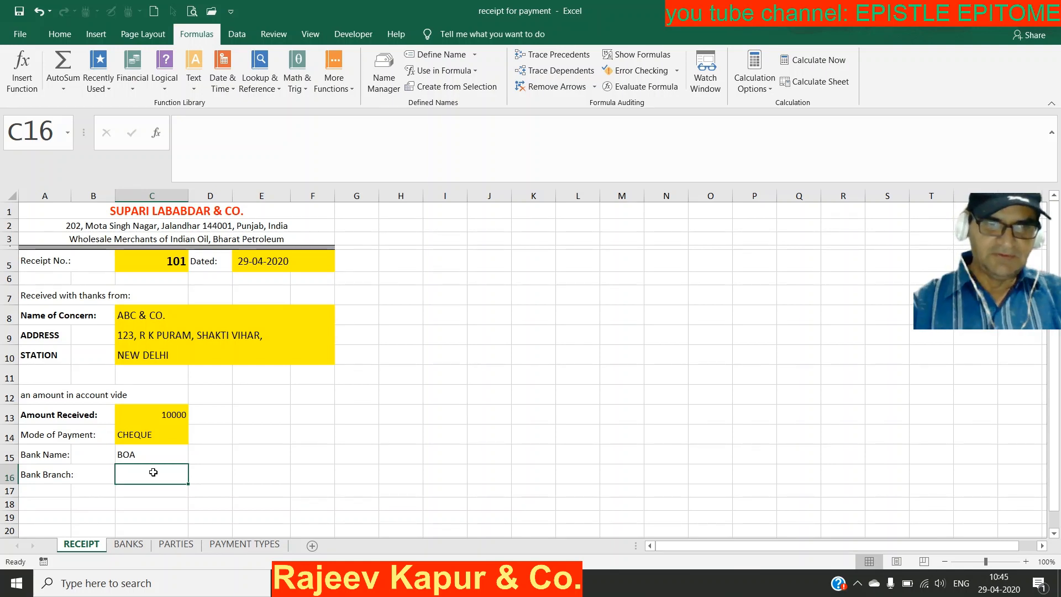
left_click(163, 458)
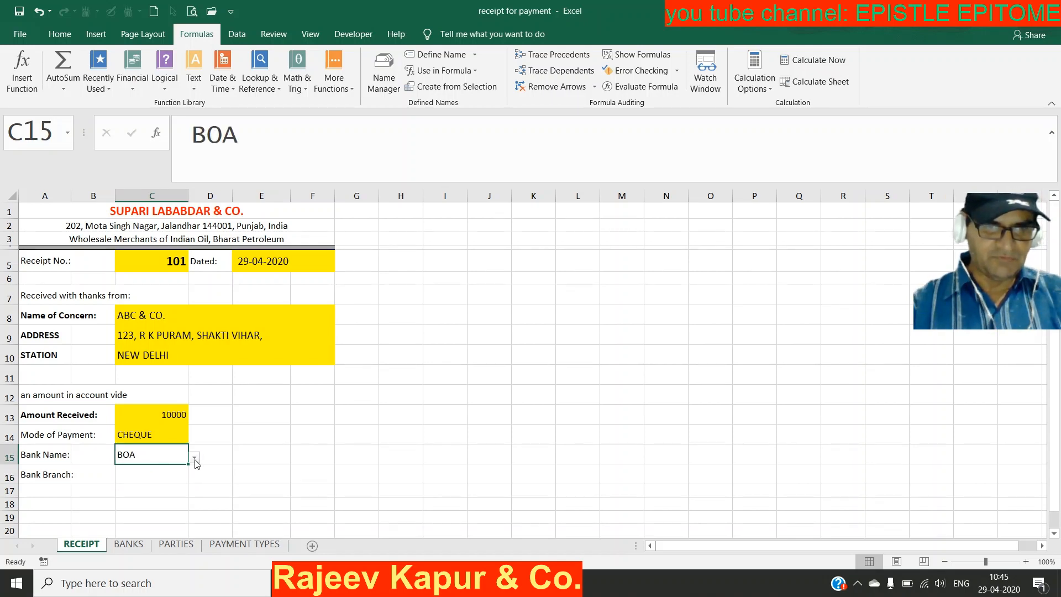
Step: Begin an =index( formula in E16, beside the Bank Branch cell
left_click(167, 478)
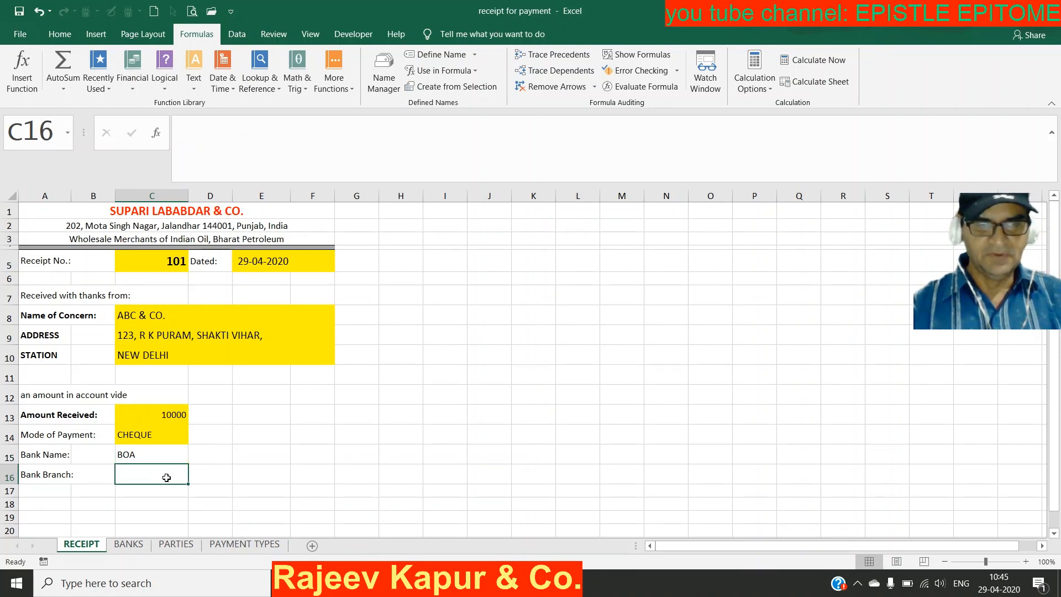
left_click(258, 470)
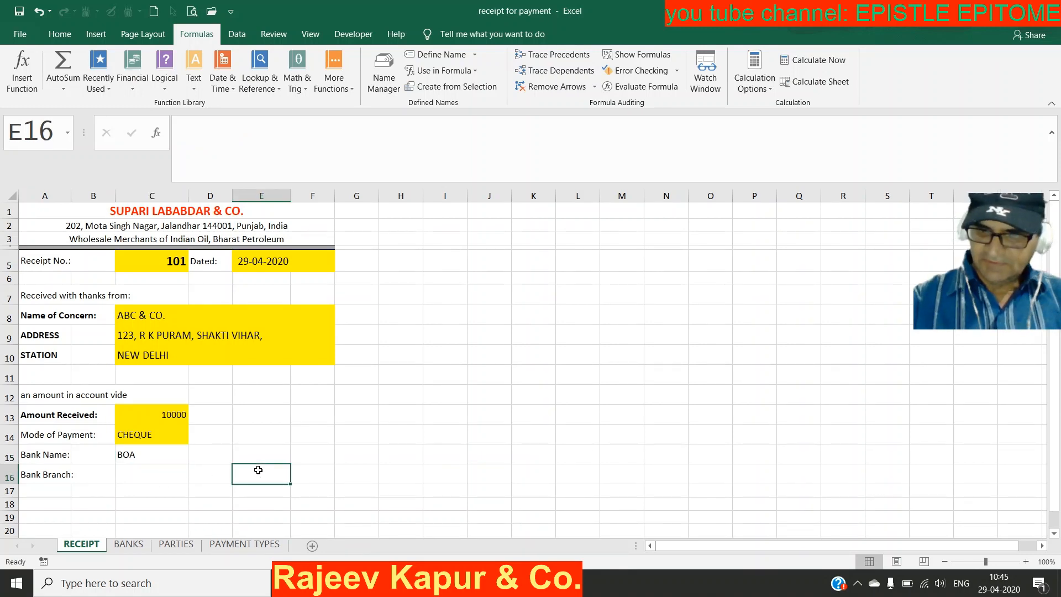
type("=inde")
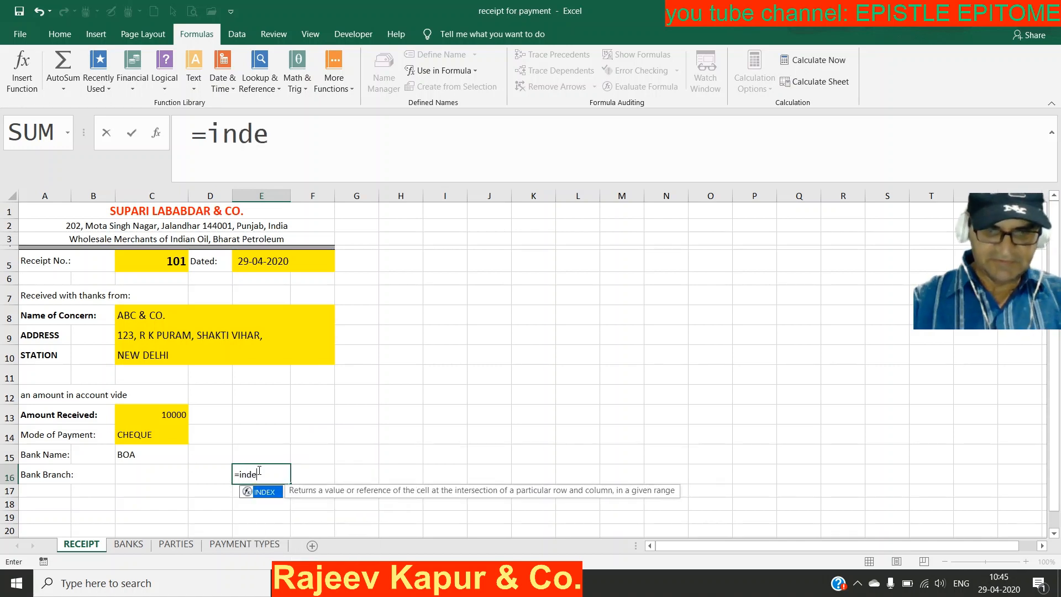
type("x(")
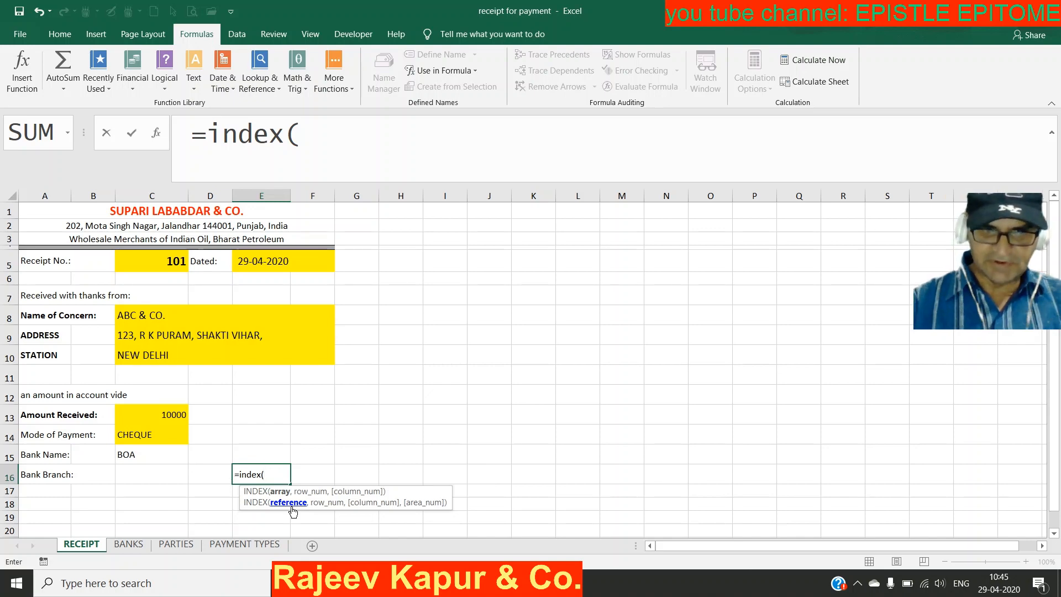
Step: Extend the E16 formula to =index(( and switch to the BANKS sheet for references
type("(")
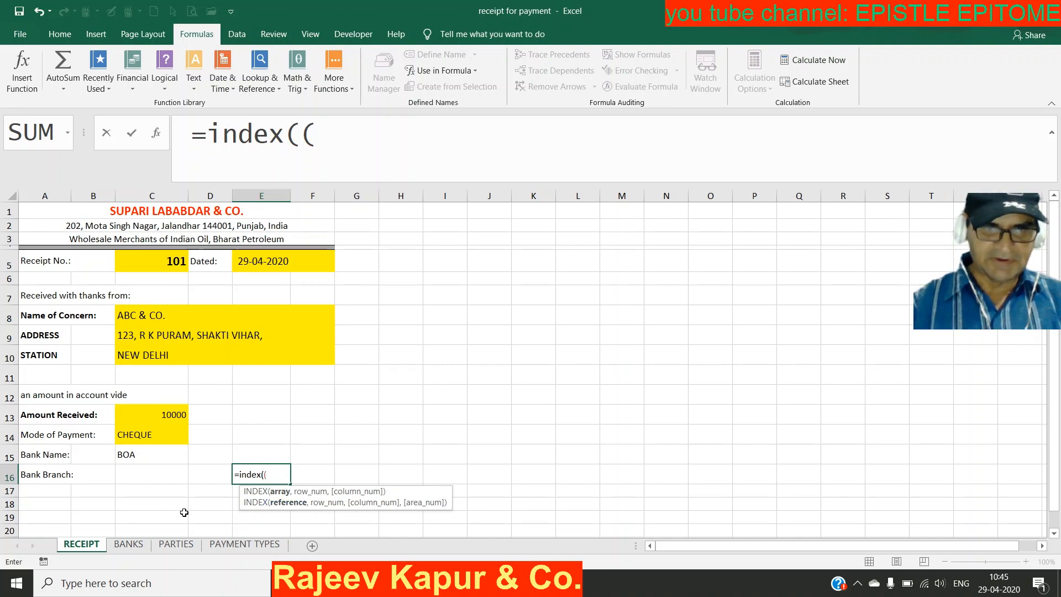
left_click(128, 546)
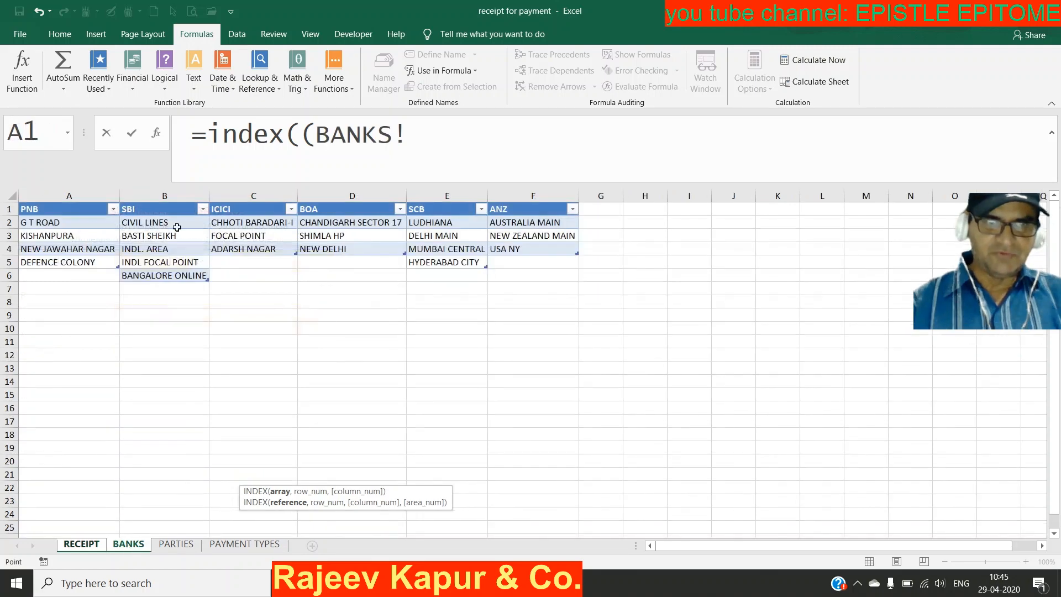
Step: Reference the PNB, SBI, ICICI, BOA, SCB and ANZ branch columns, comma-separated, in the INDEX formula
left_click(87, 202)
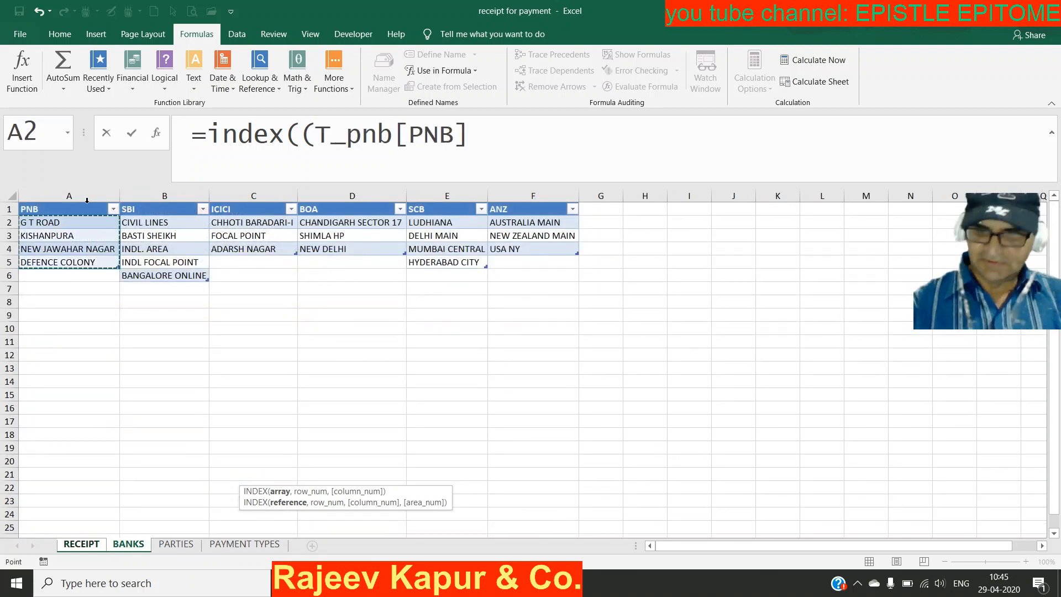
type(",")
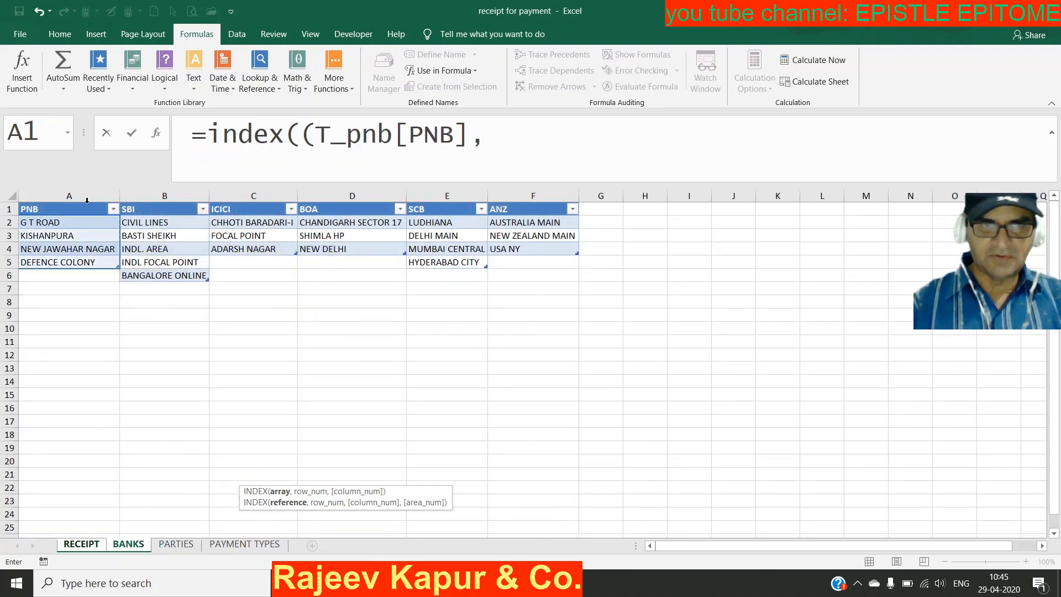
left_click(144, 207)
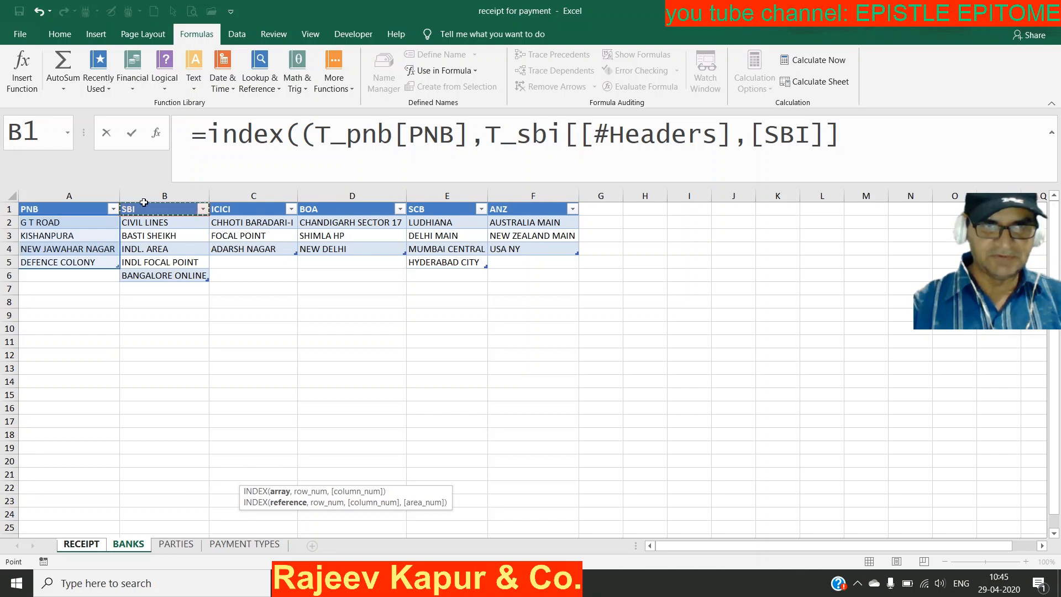
left_click(144, 200)
type(",")
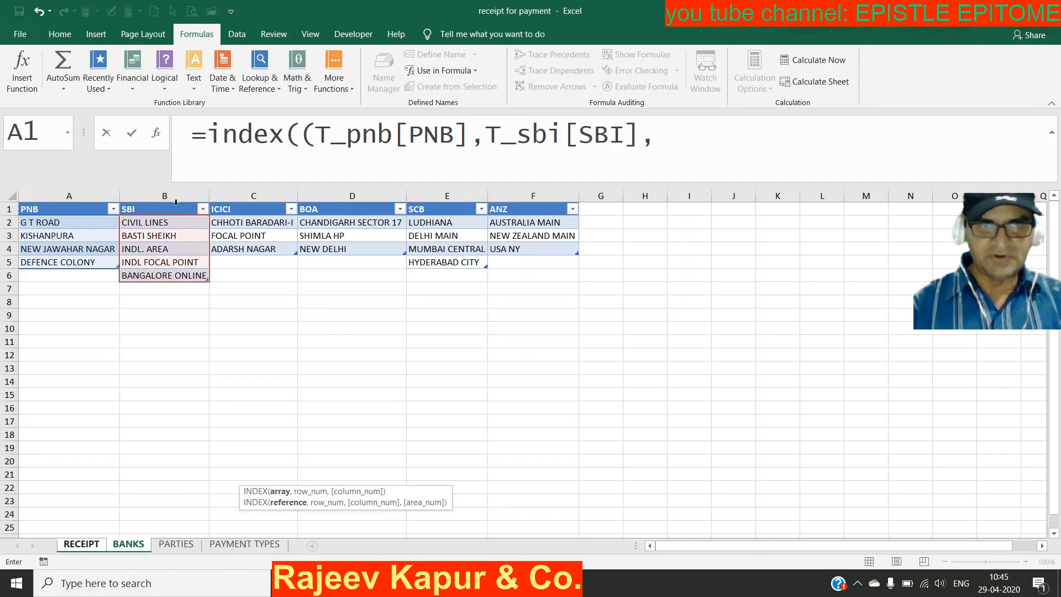
left_click(240, 202)
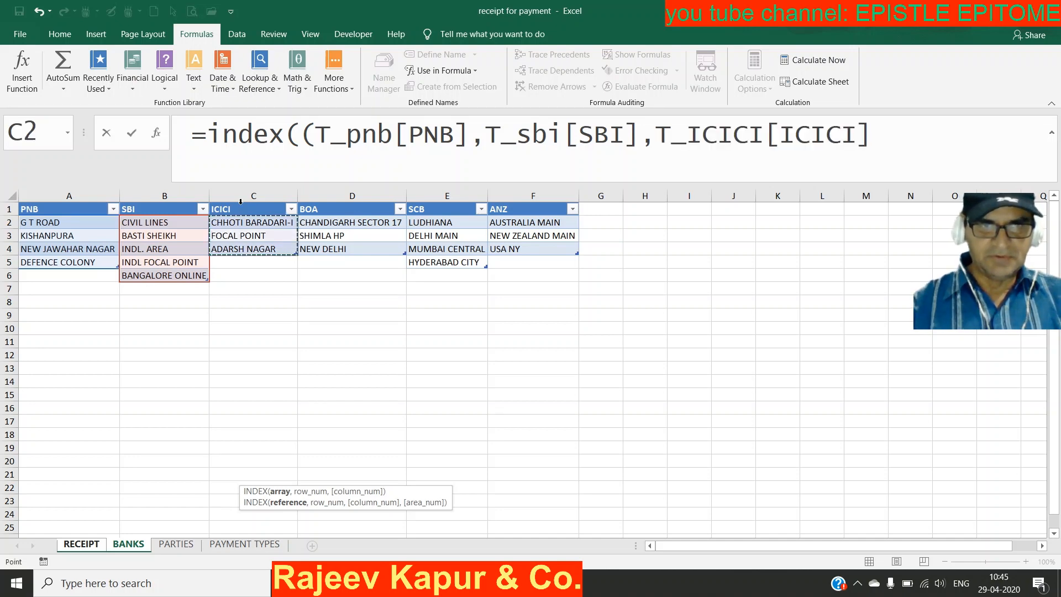
type(",")
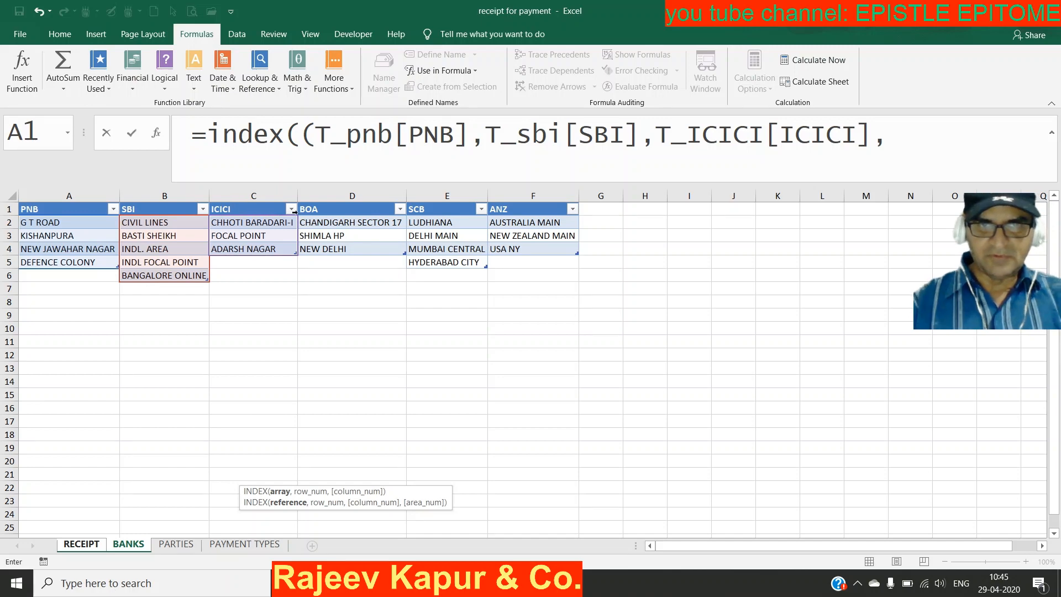
left_click(323, 207)
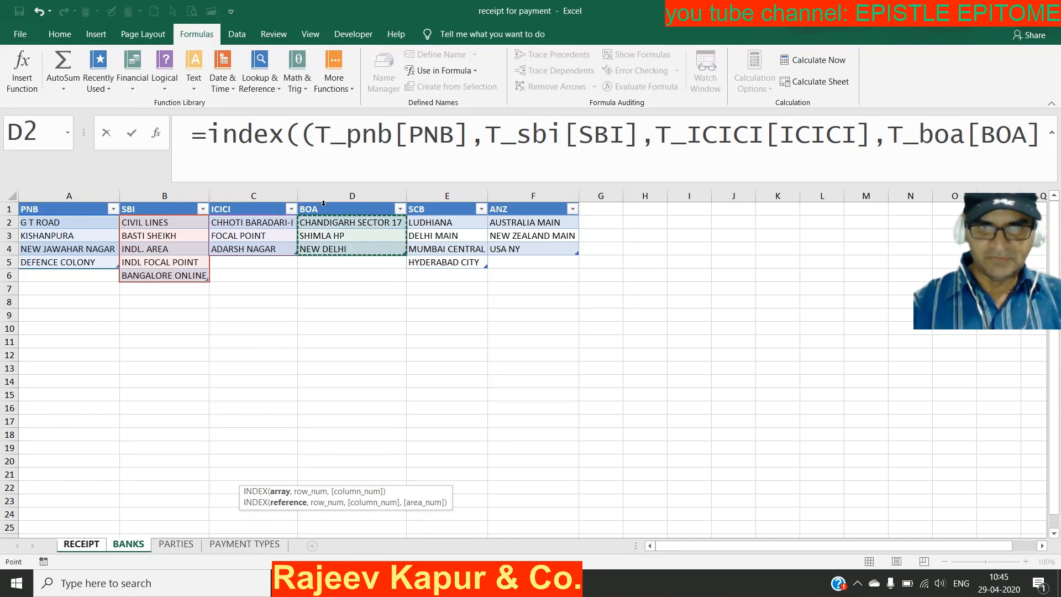
type(",")
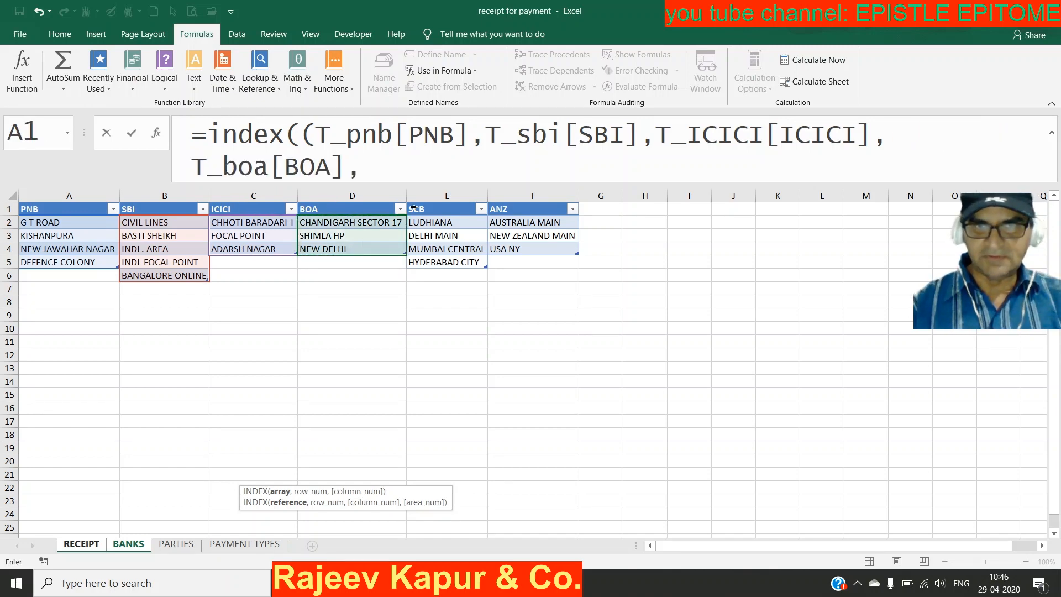
left_click(436, 202)
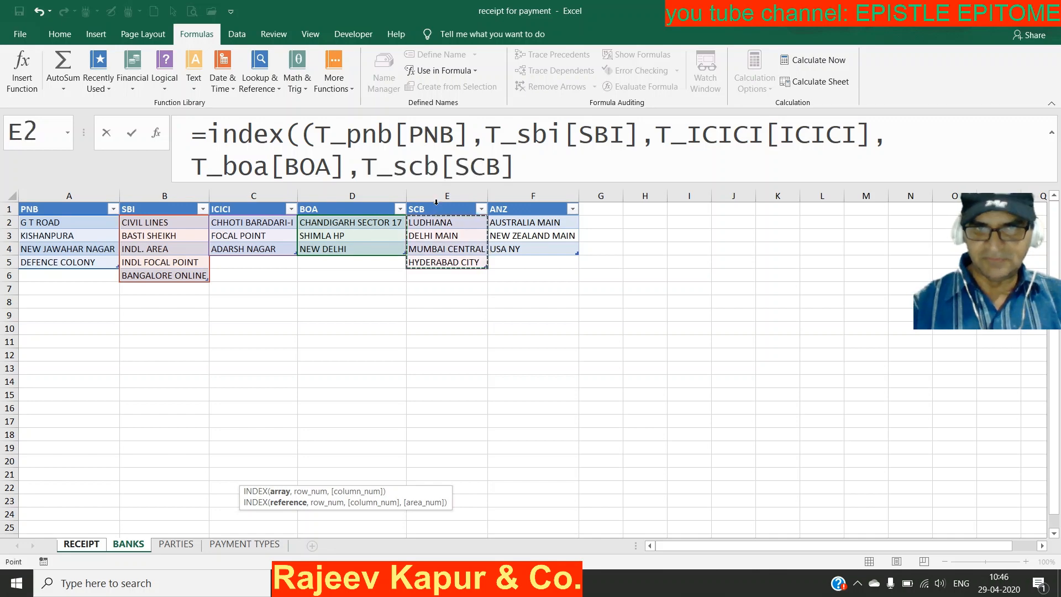
type(",")
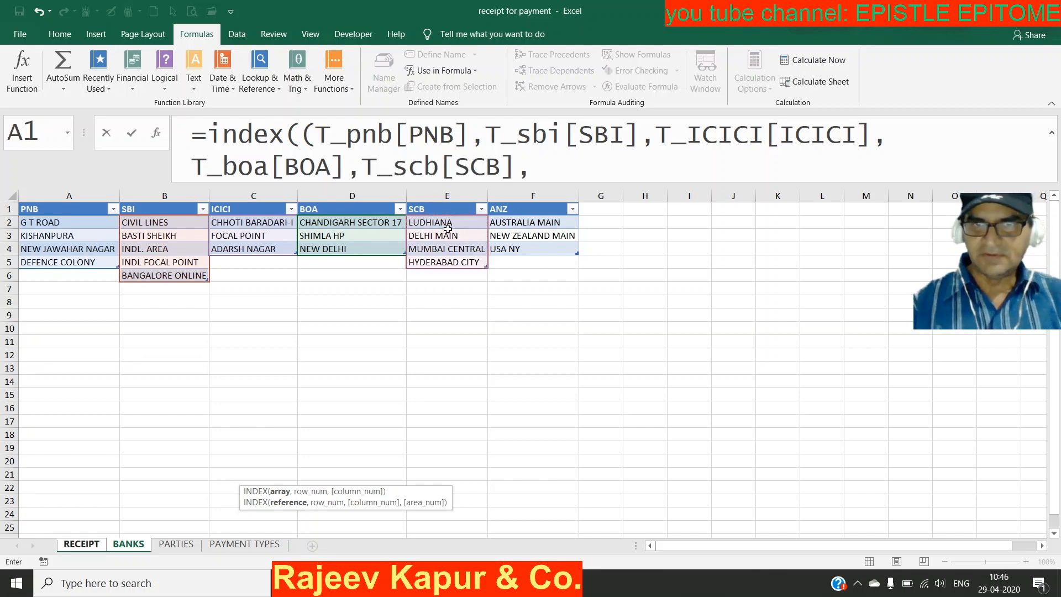
left_click(532, 203)
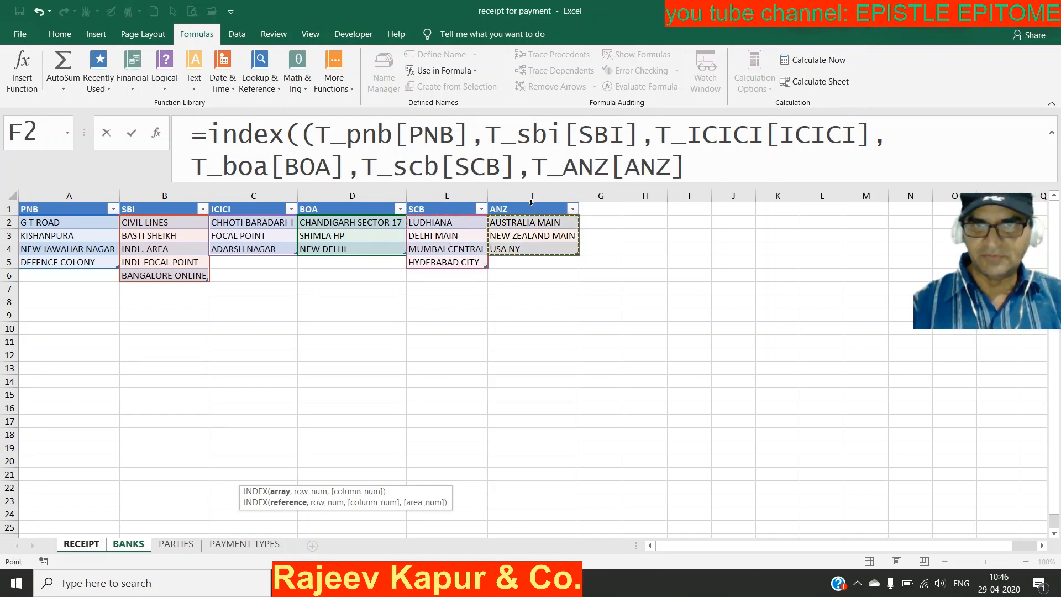
Step: Close the column list and type ,,,match( to begin the MATCH part
type(")")
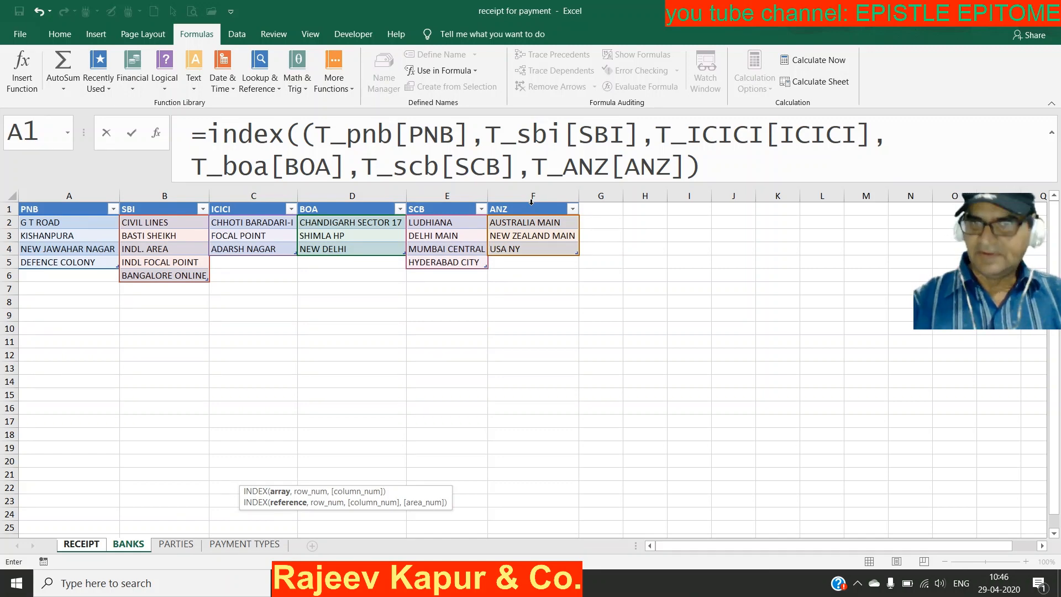
type(",")
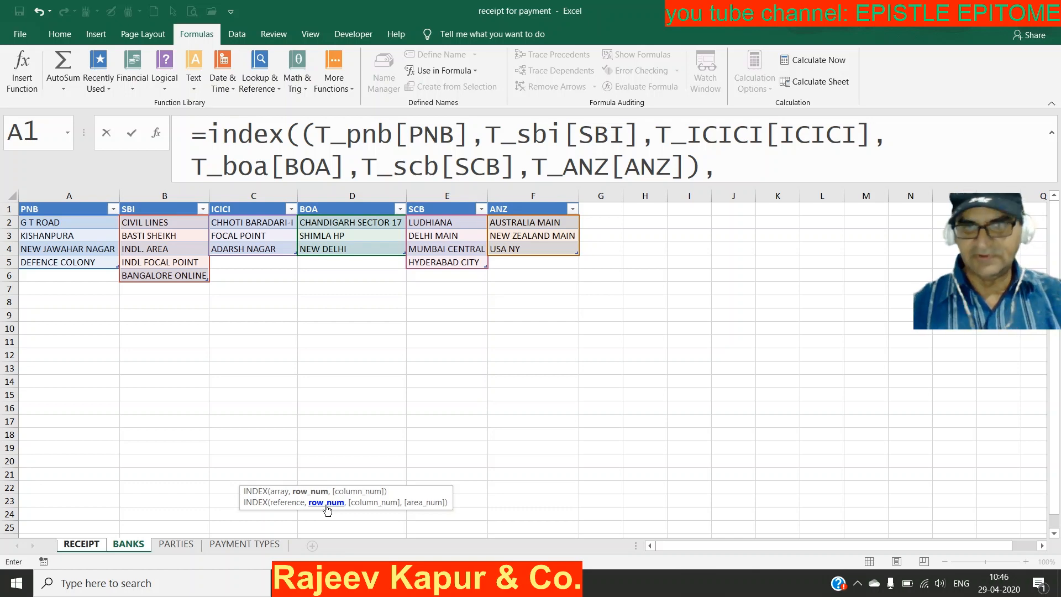
type(",")
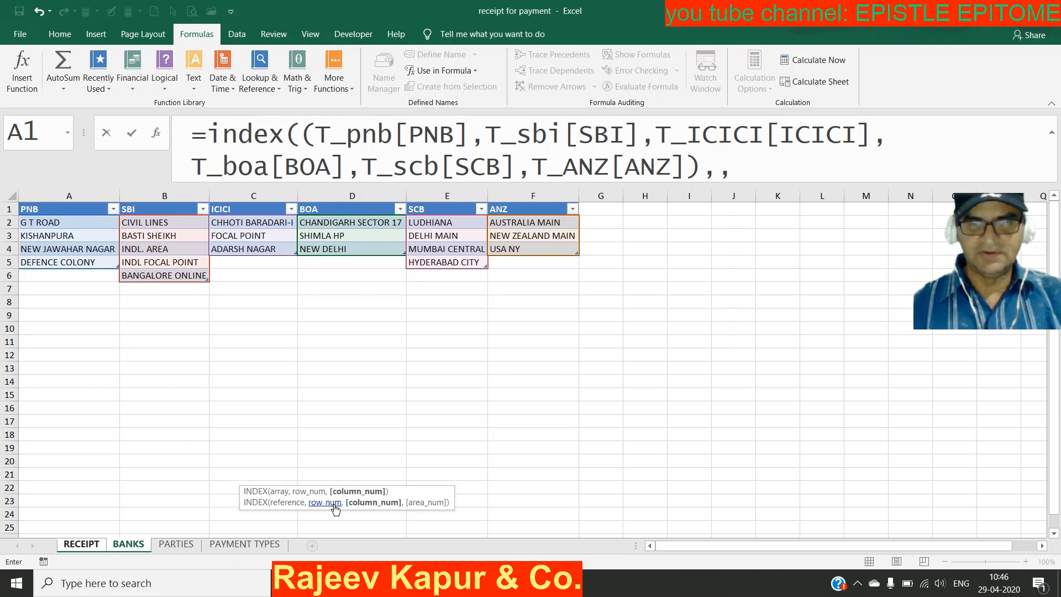
type(",")
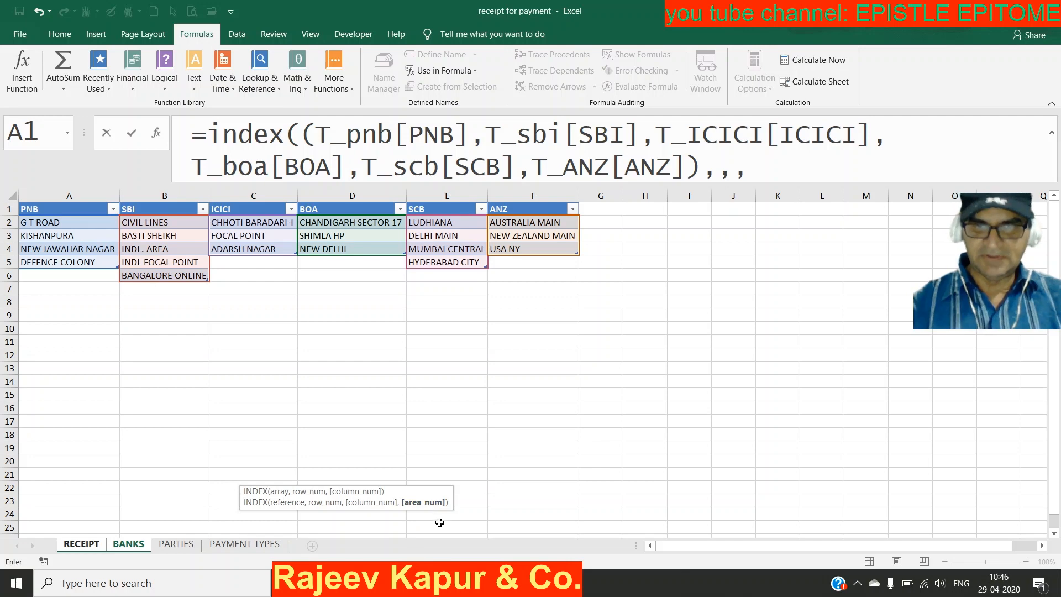
type("match(")
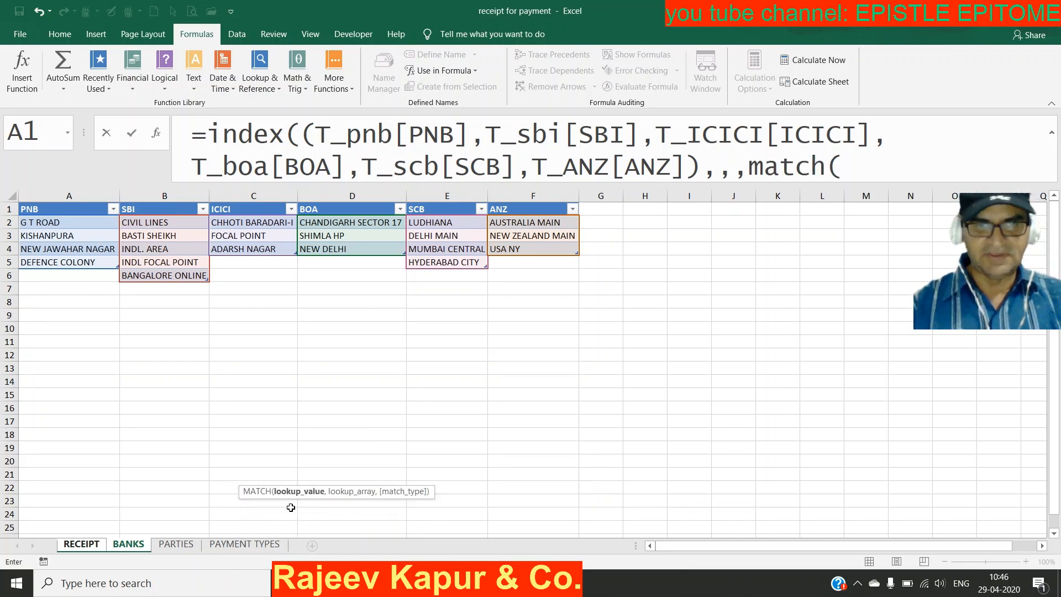
Step: Finish the formula with MATCH(RECEIPT!C15,AllBanks,0), enter it, and reselect E16 showing #VALUE!
left_click(82, 545)
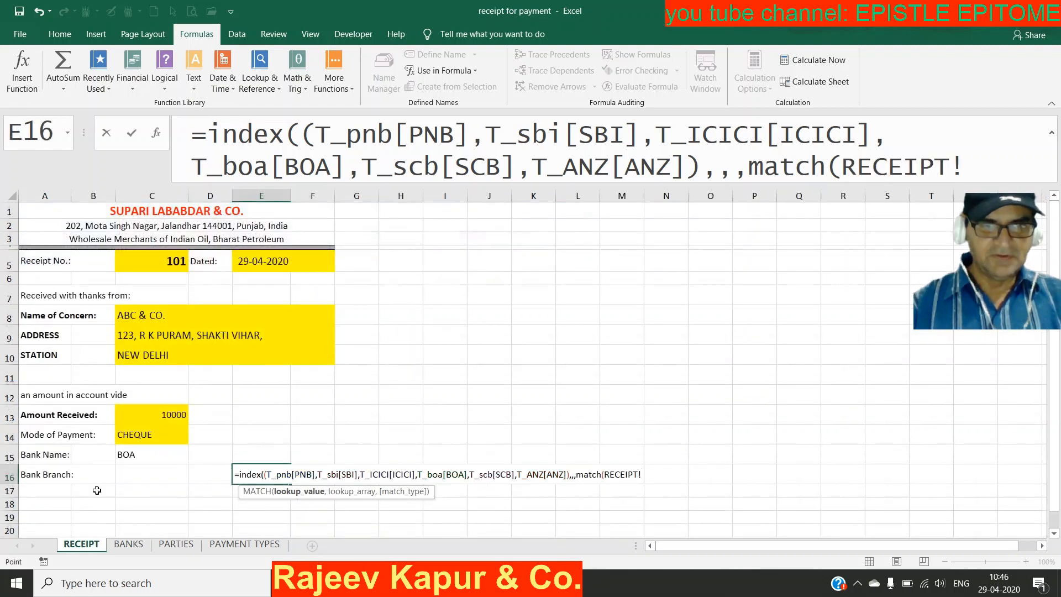
left_click(141, 455)
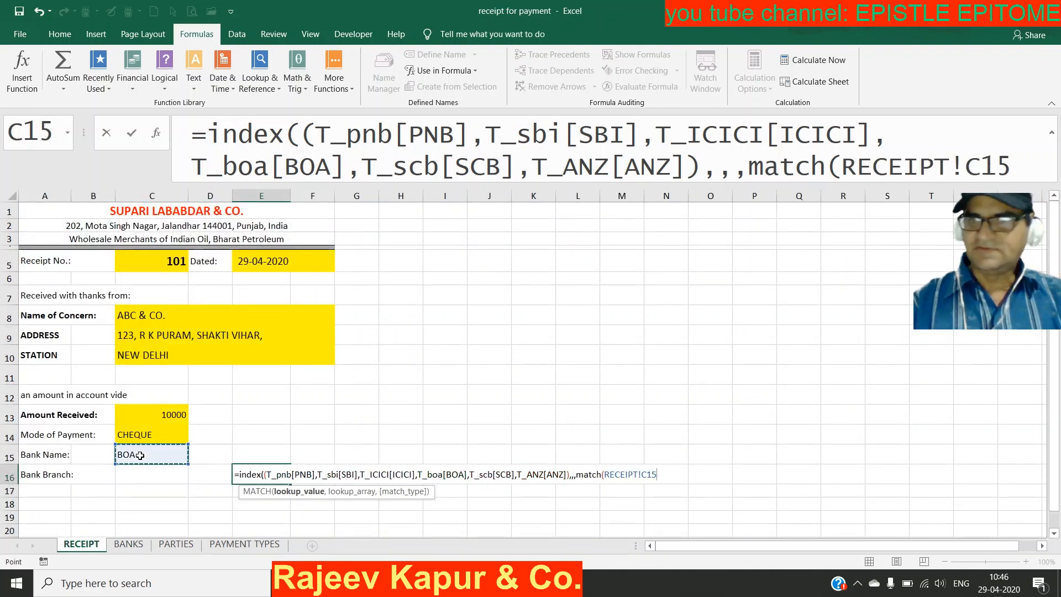
type(",")
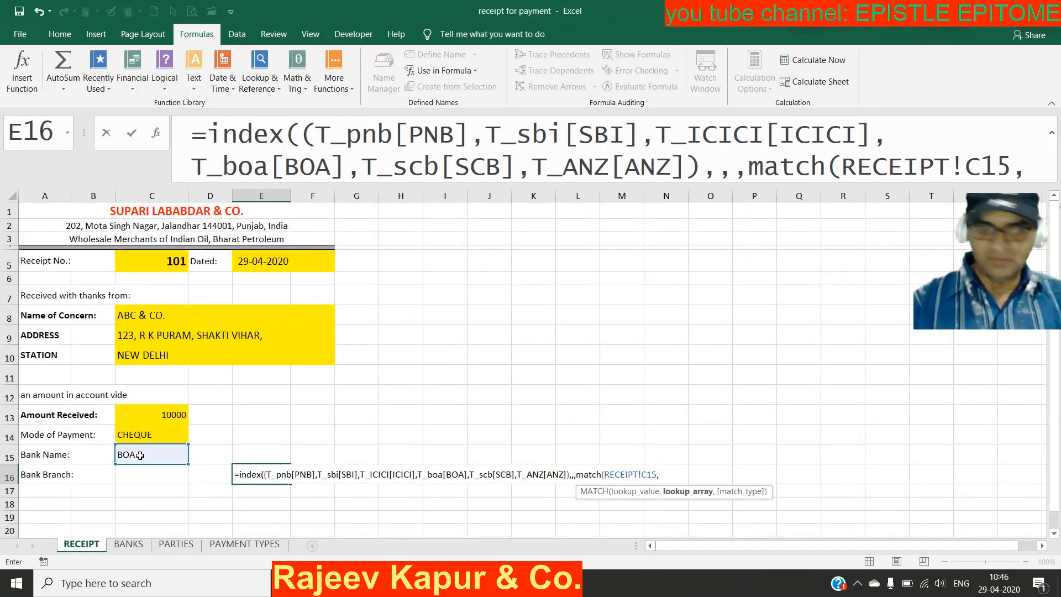
type("all")
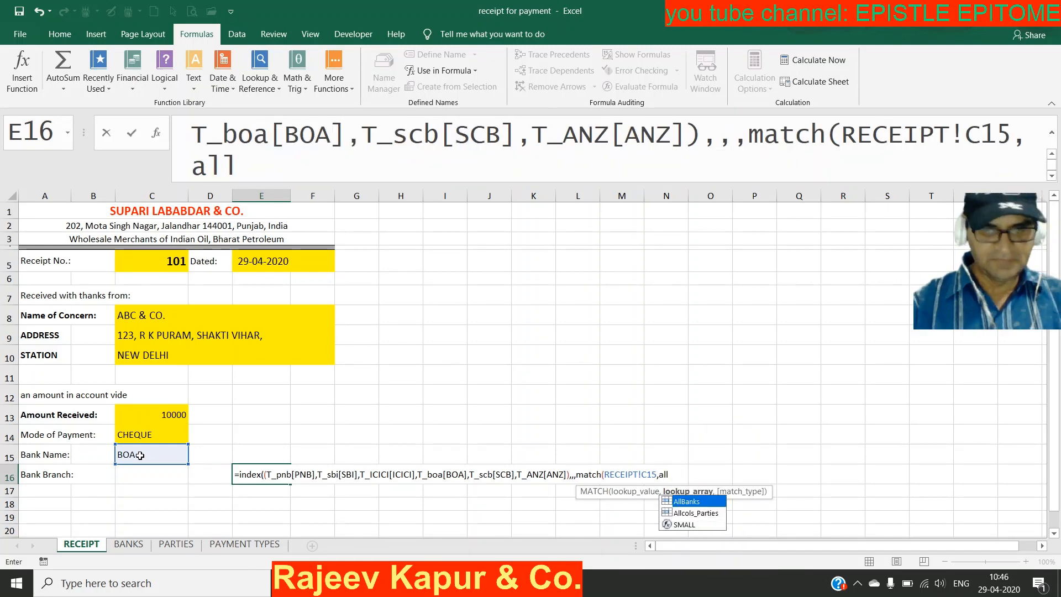
key("Tab")
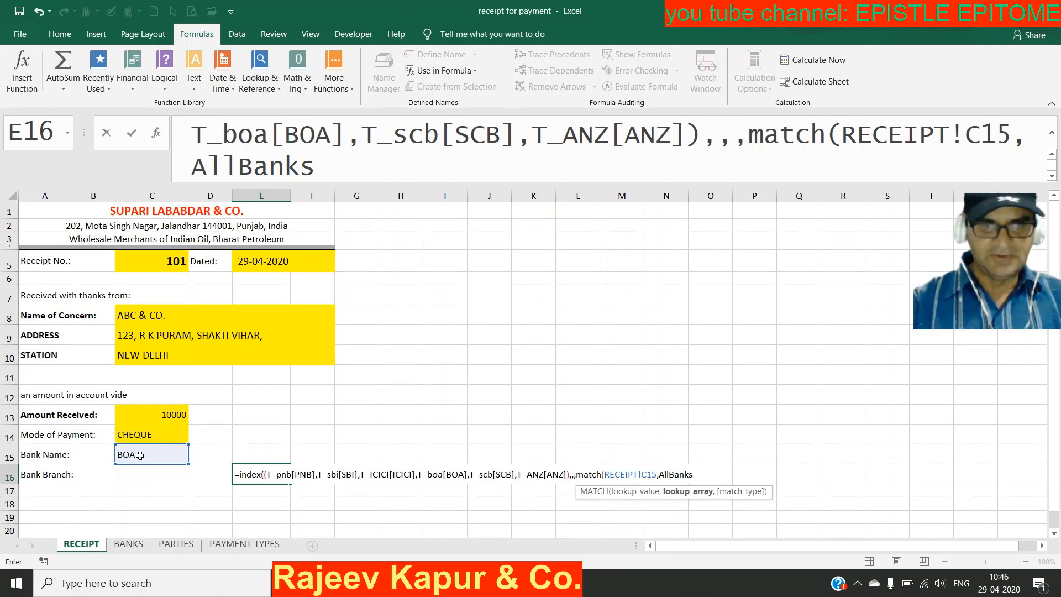
type(",0")
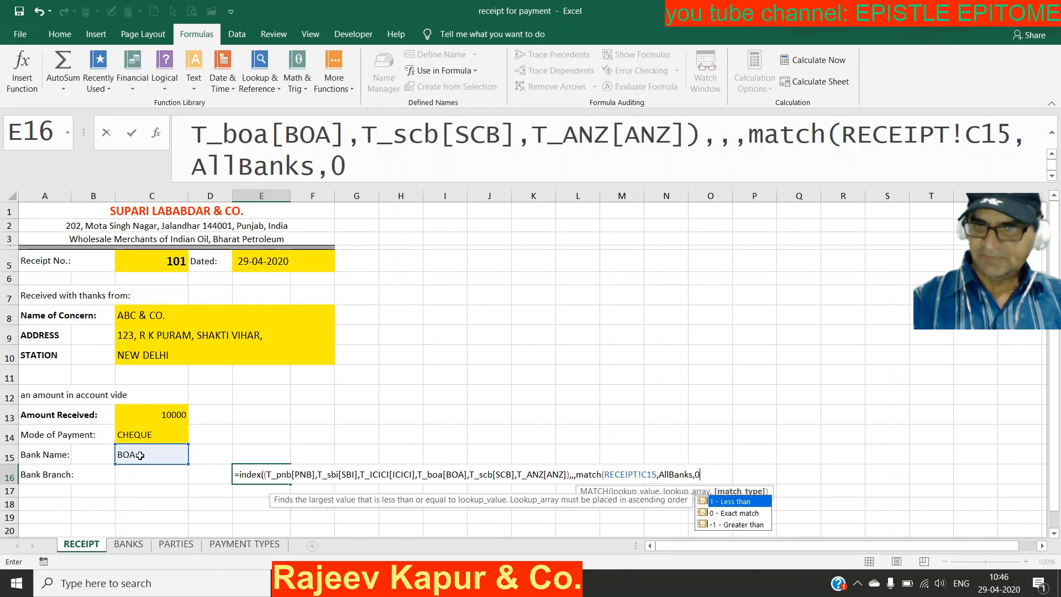
type(")")
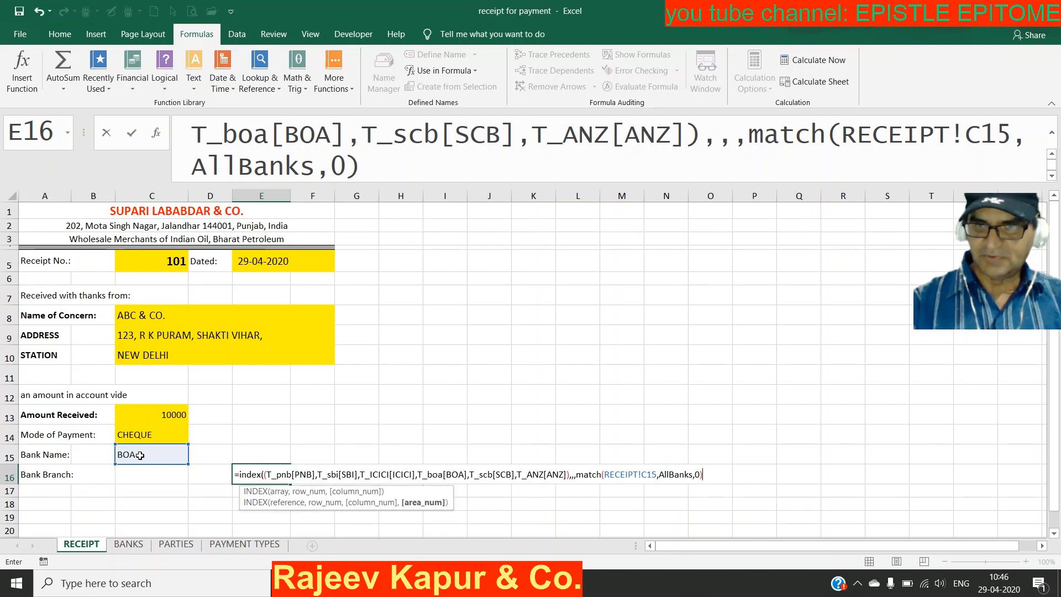
type(")")
key("Return")
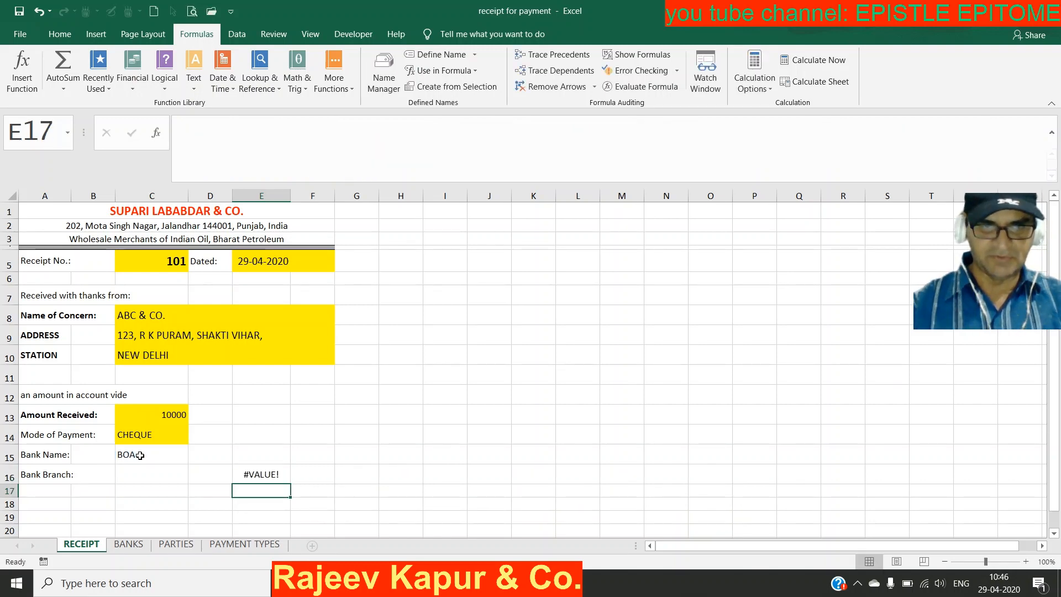
left_click(265, 477)
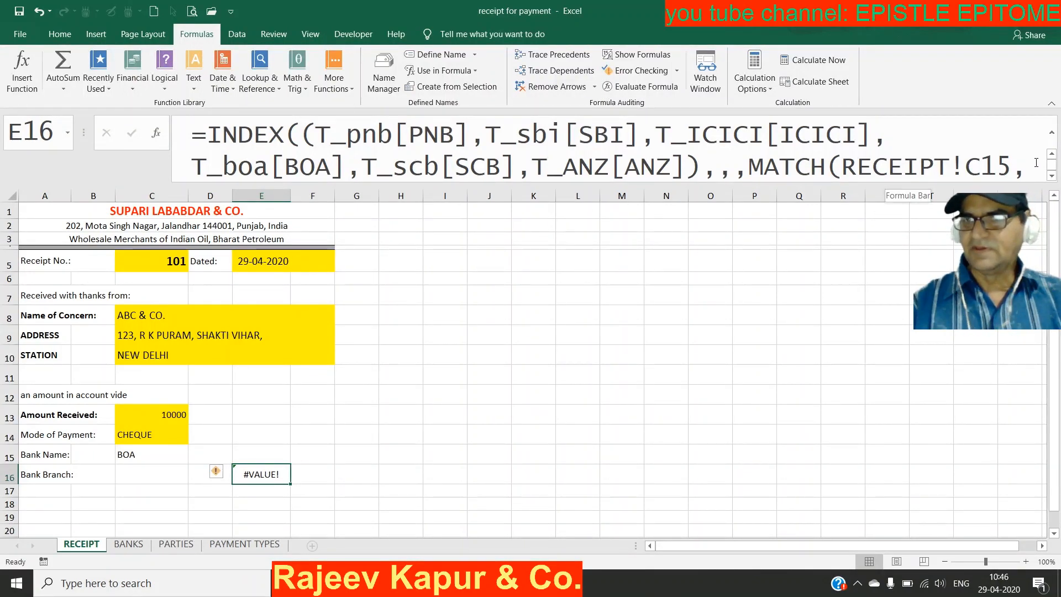
left_click_drag(1029, 171, 468, 161)
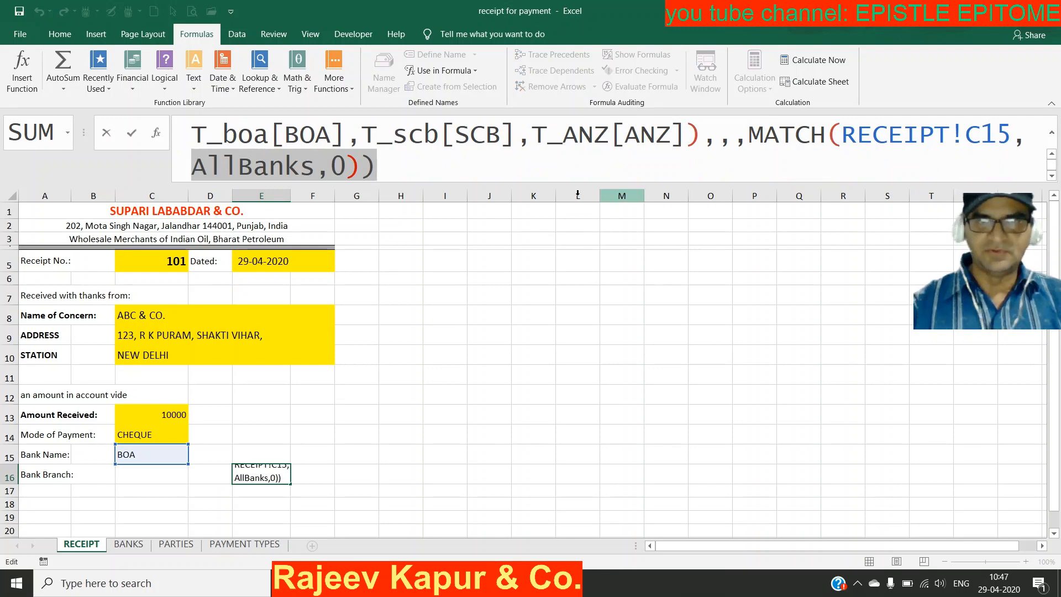
left_click(458, 171)
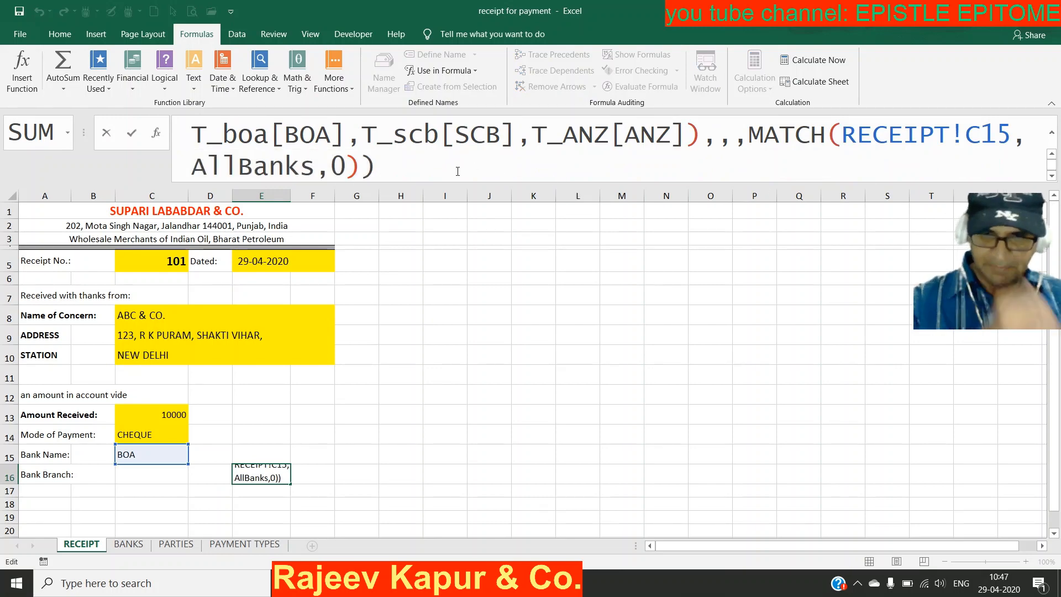
key("F9")
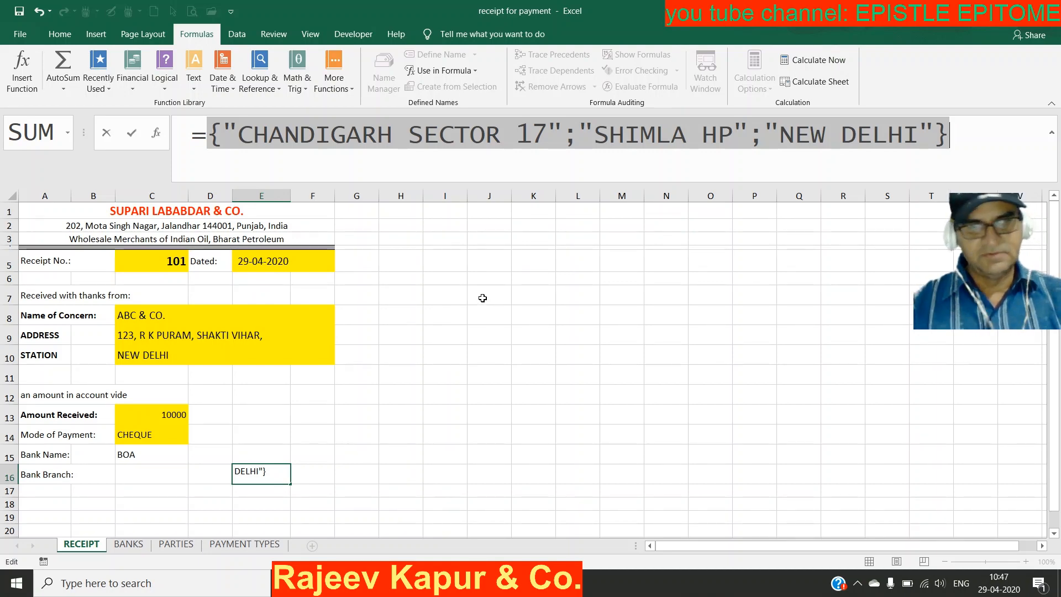
key("ctrl+z")
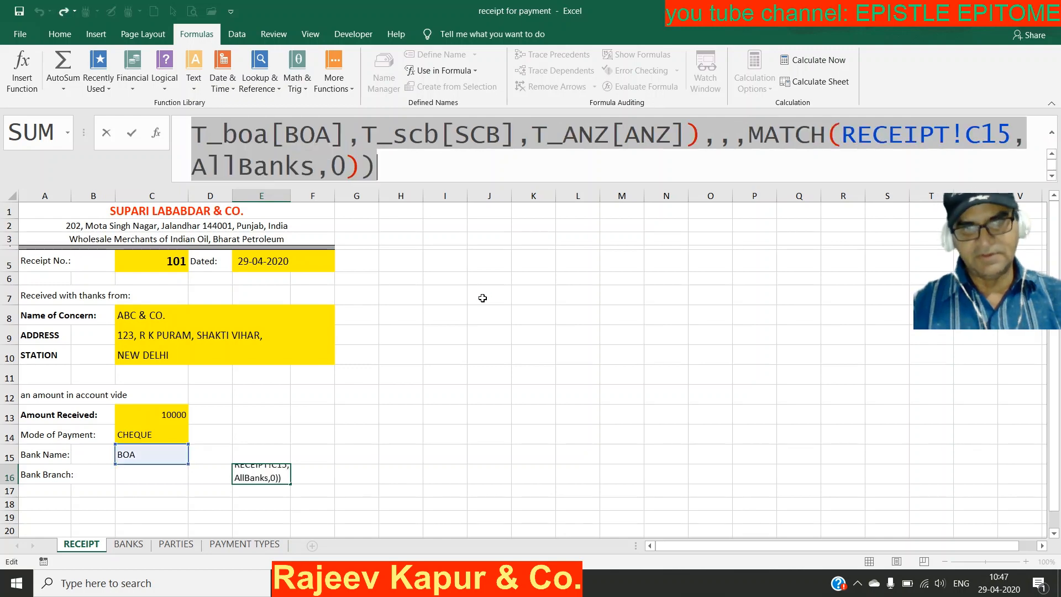
key("ctrl+Return")
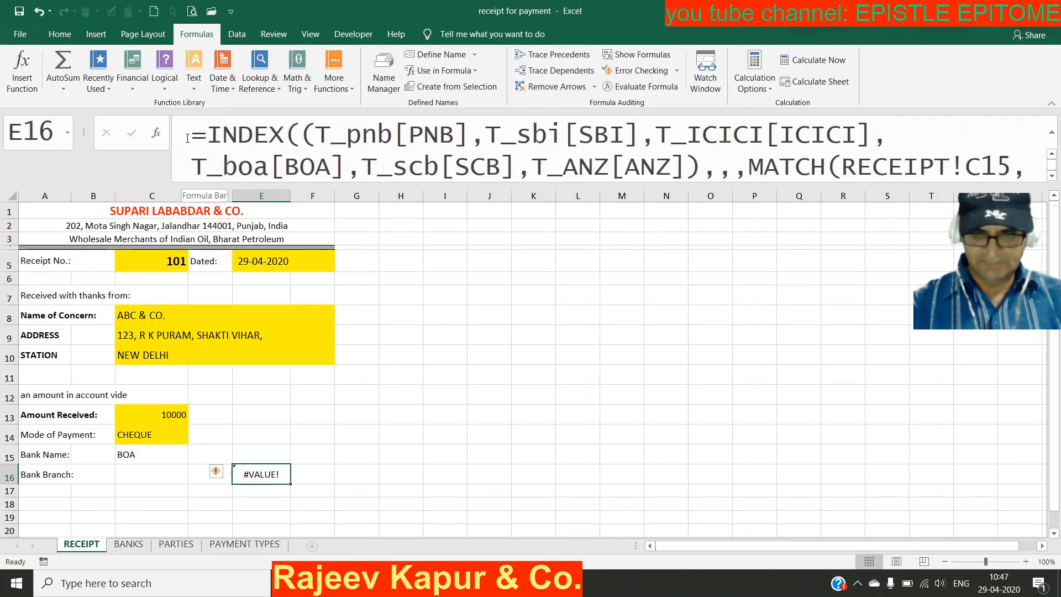
left_click_drag(187, 138, 572, 220)
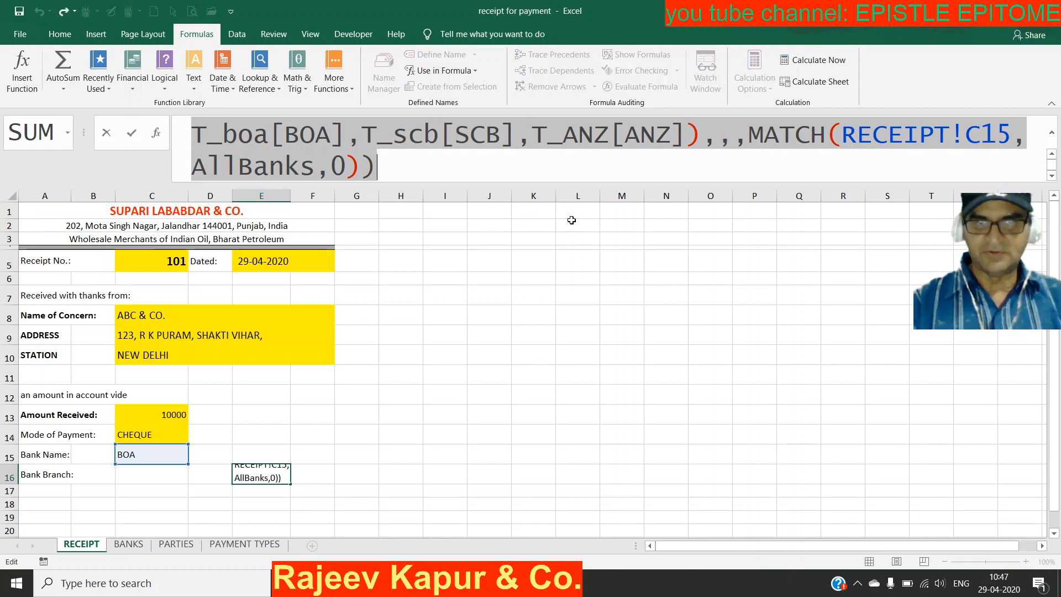
key("Escape")
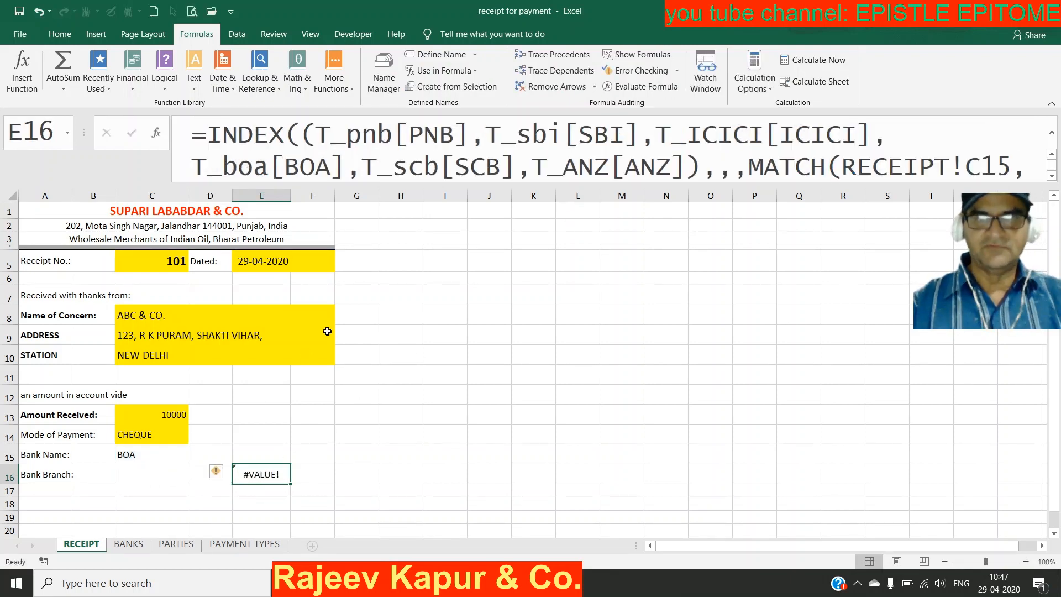
left_click(442, 55)
Step: Define the name Allbranches referring to the pasted INDEX/MATCH formula, then clear E16
type("A")
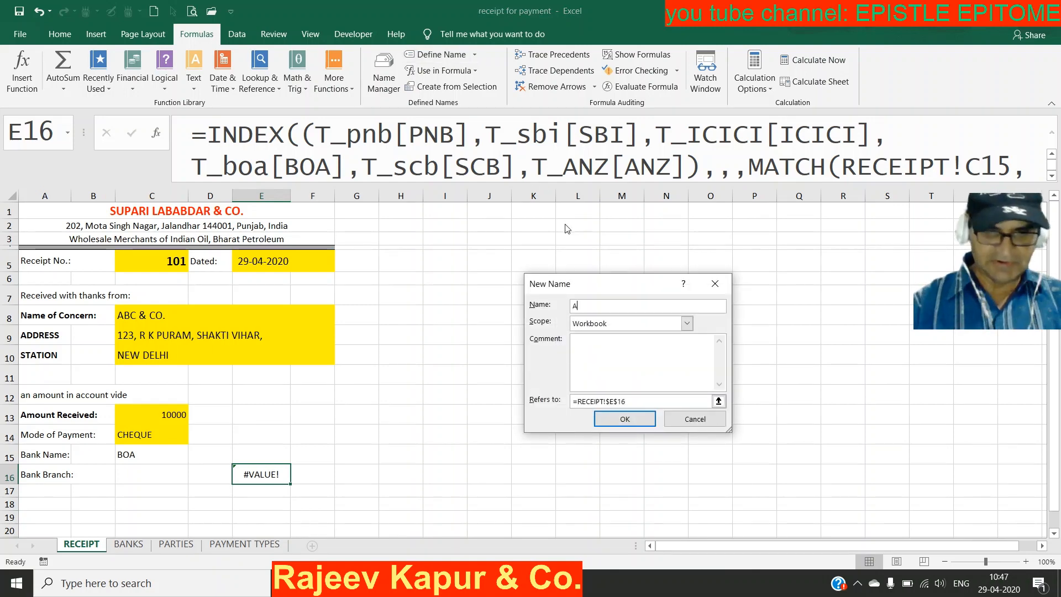
type("llbranches")
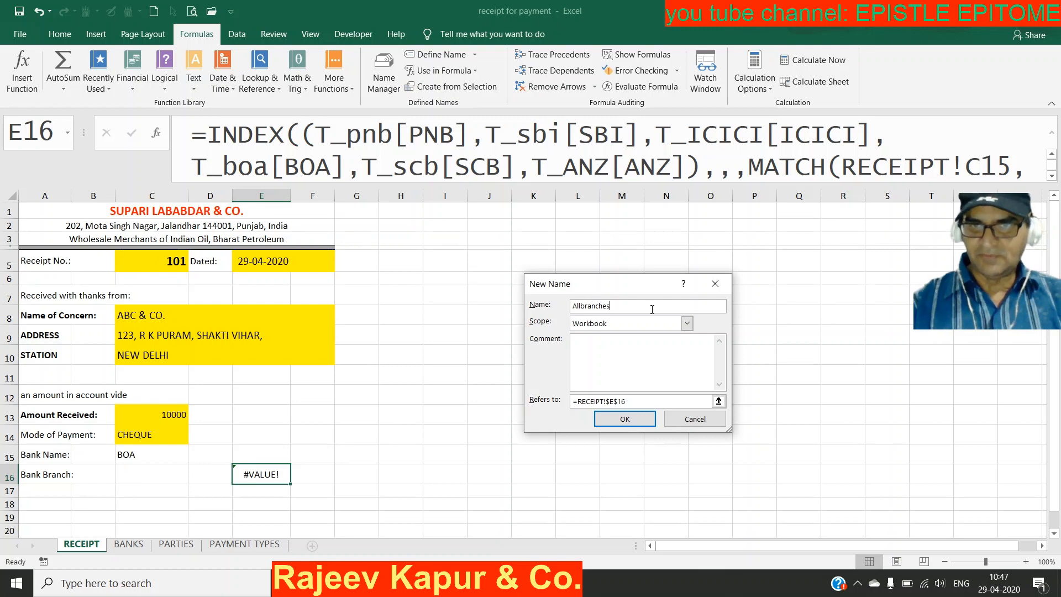
left_click_drag(643, 401, 554, 402)
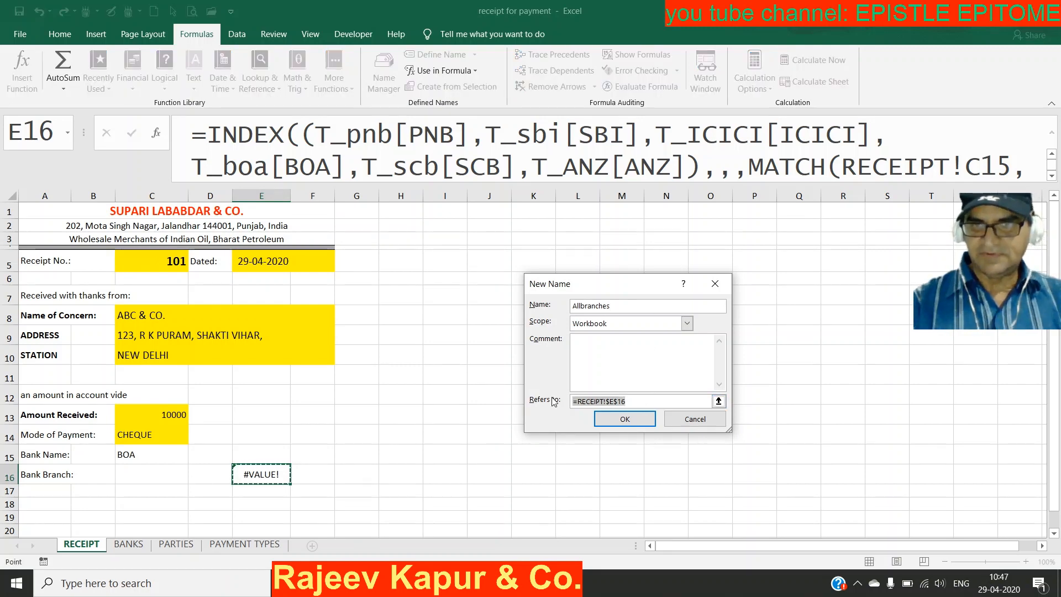
key("ctrl+v")
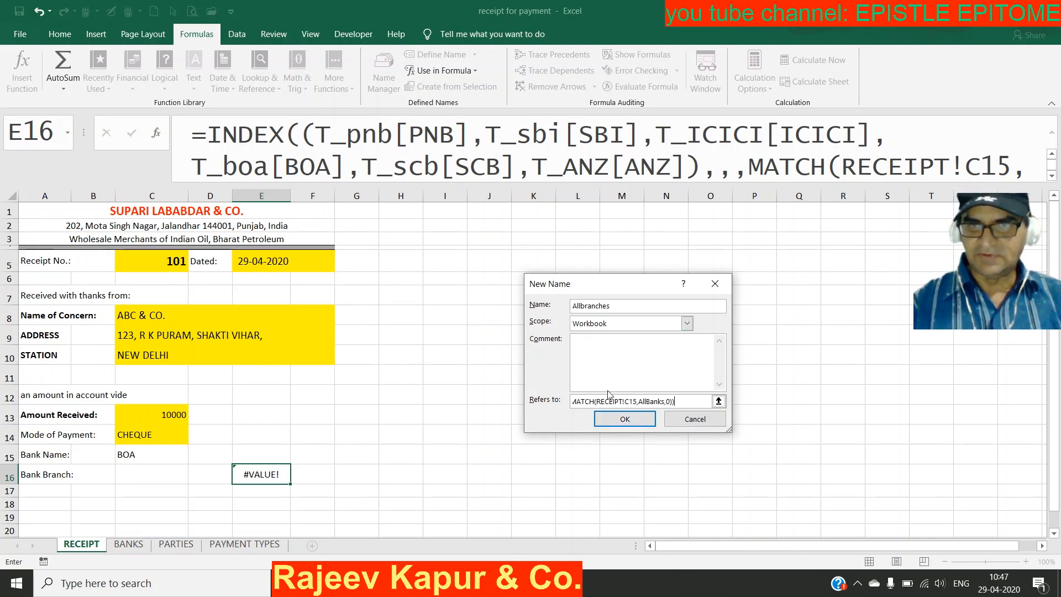
left_click(618, 420)
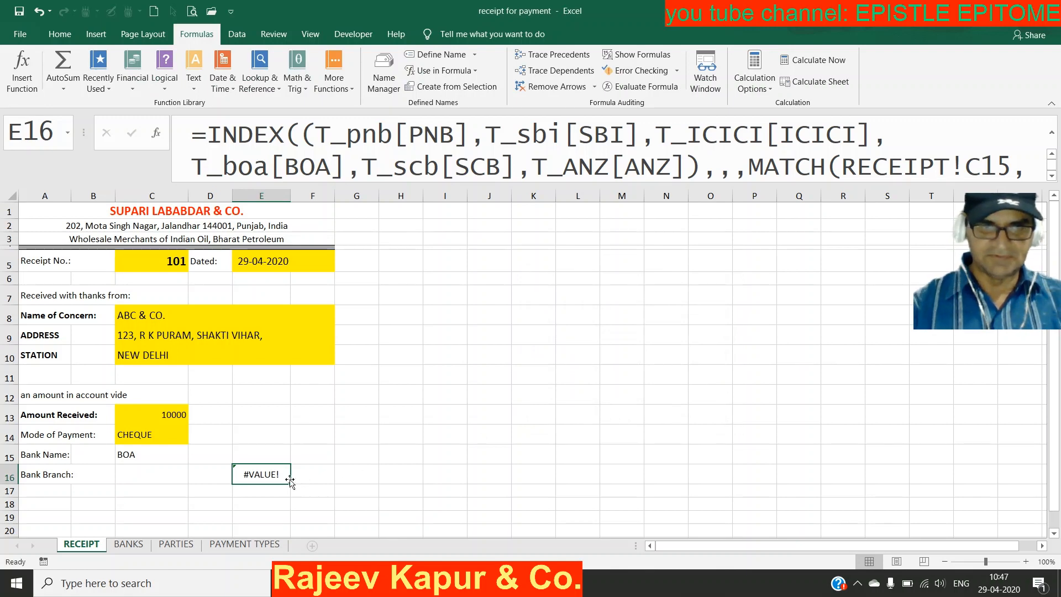
key("Delete")
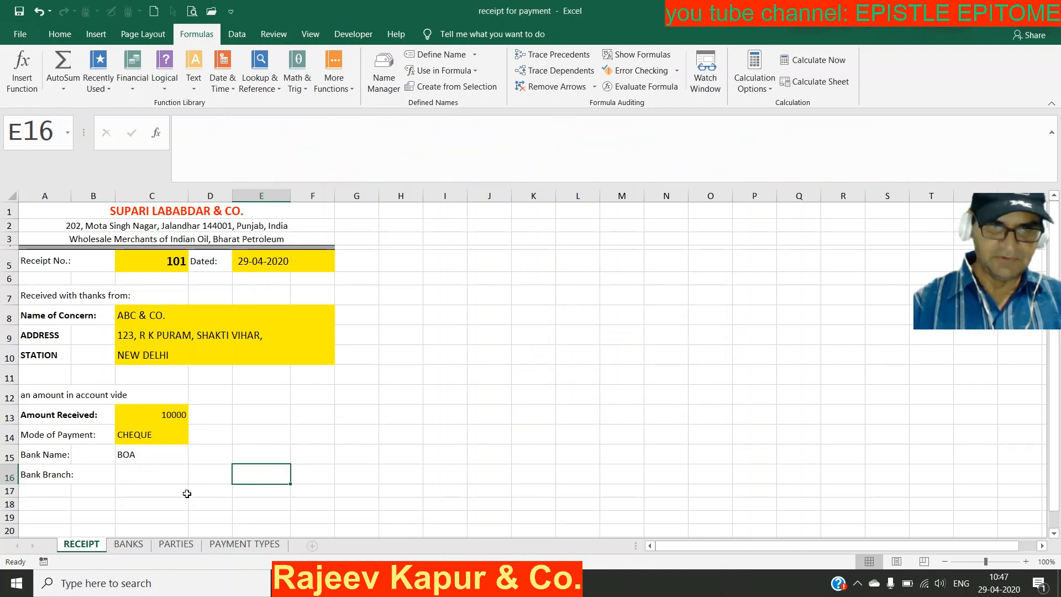
Step: Set C16's validation to a list with source =Allbranches, accepting the source-error warning
left_click(169, 473)
key("alt+d")
key("l")
key("alt+Down")
key("Down")
key("Down")
key("Down")
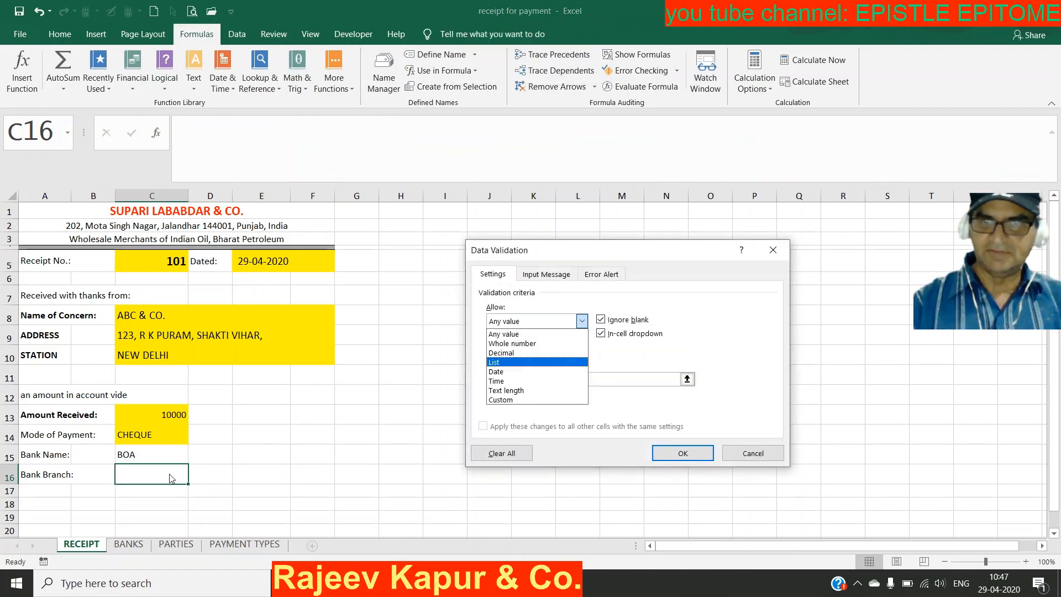
key("Return")
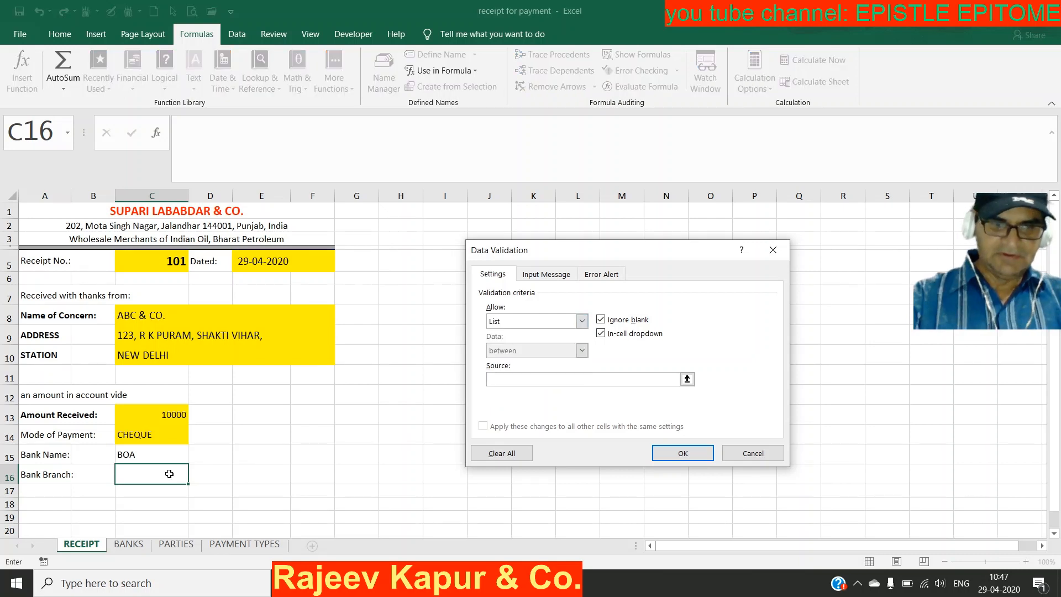
key("F3")
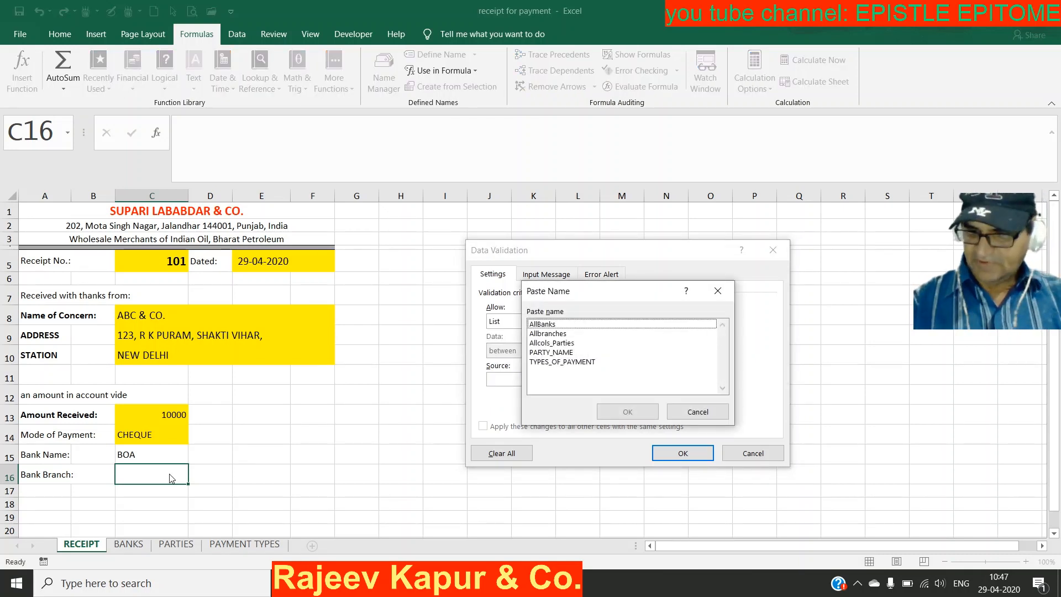
key("Down")
key("Down")
key("Return")
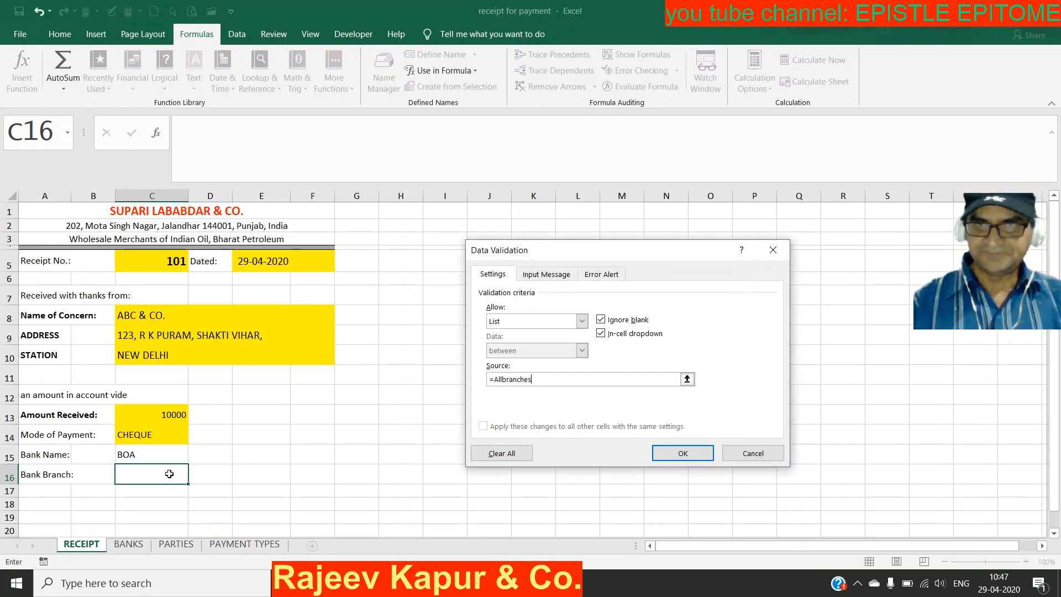
key("Return")
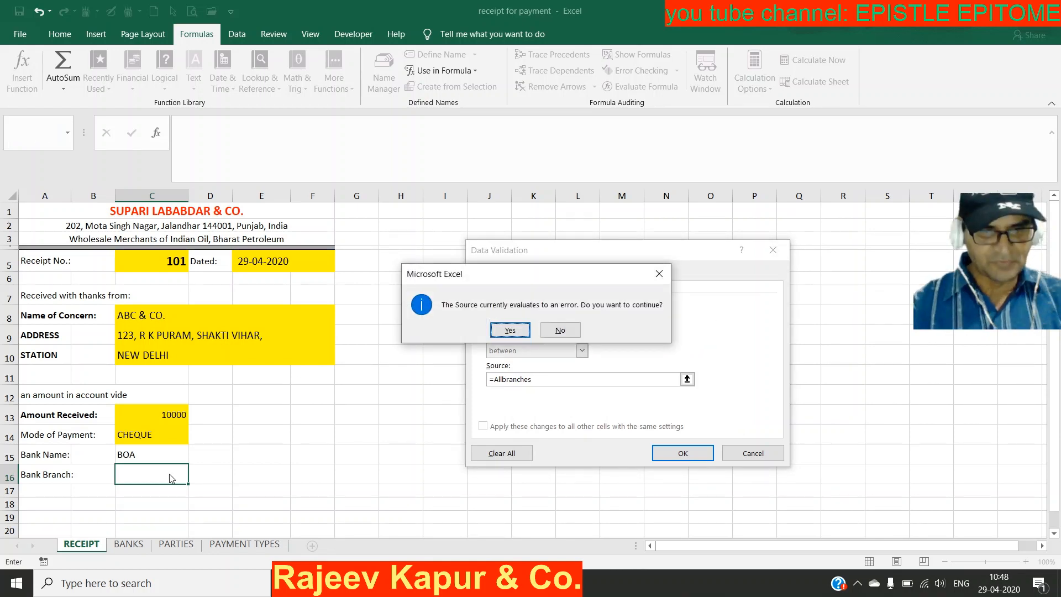
key("Return")
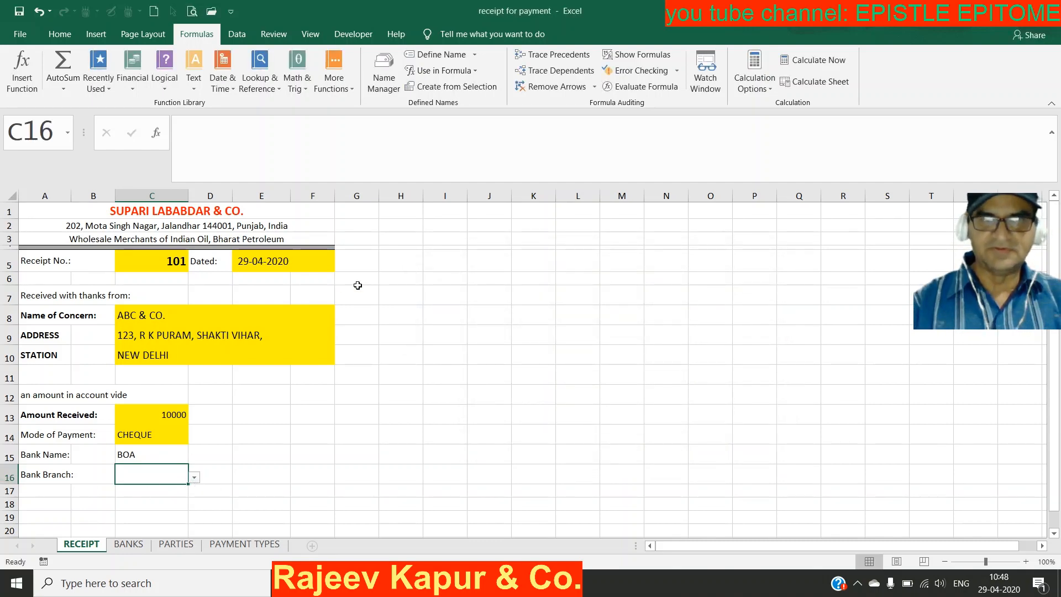
Step: In Name Manager, change RECEIPT!A15 to RECEIPT!C15 in the Allbranches formula and save
left_click(381, 88)
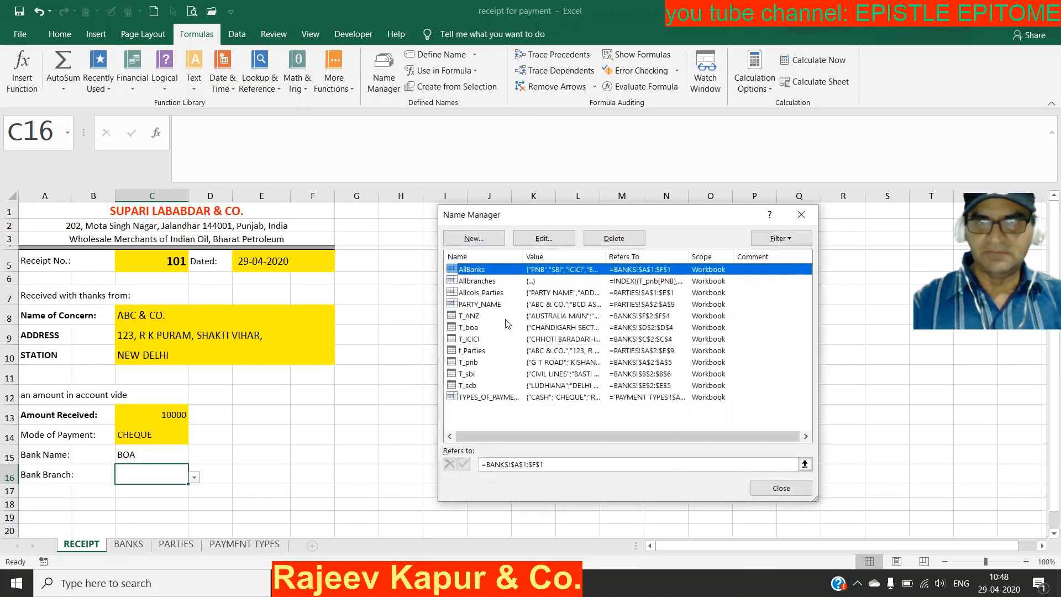
double_click(484, 281)
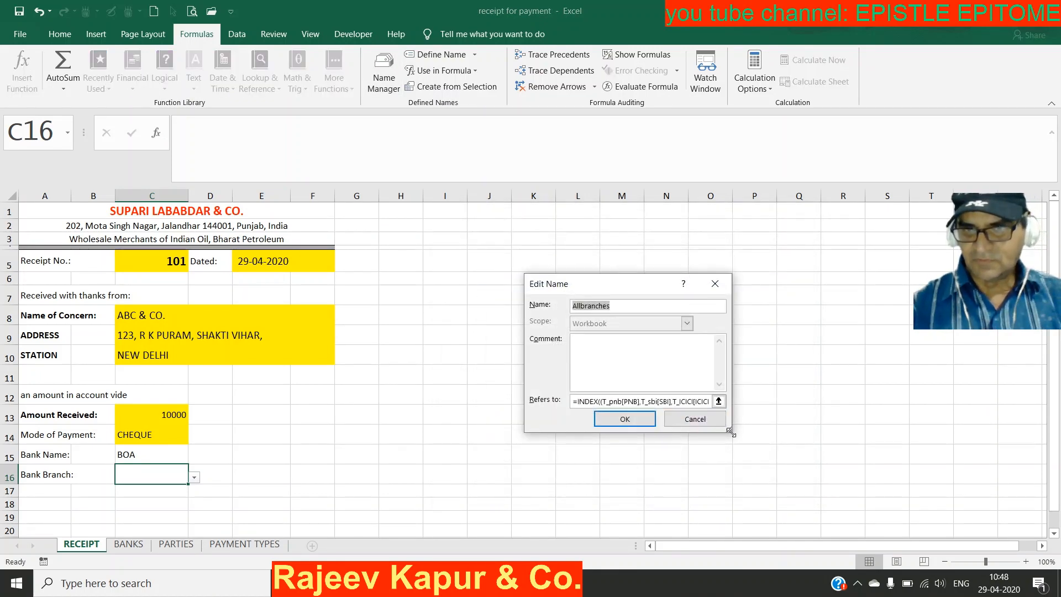
left_click_drag(729, 429, 1035, 369)
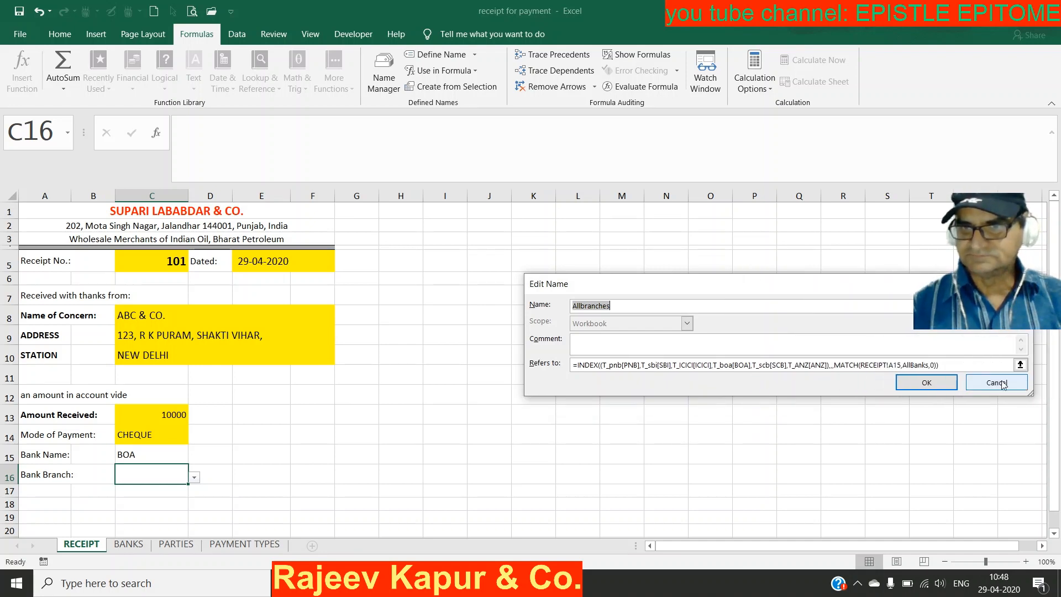
left_click(891, 364)
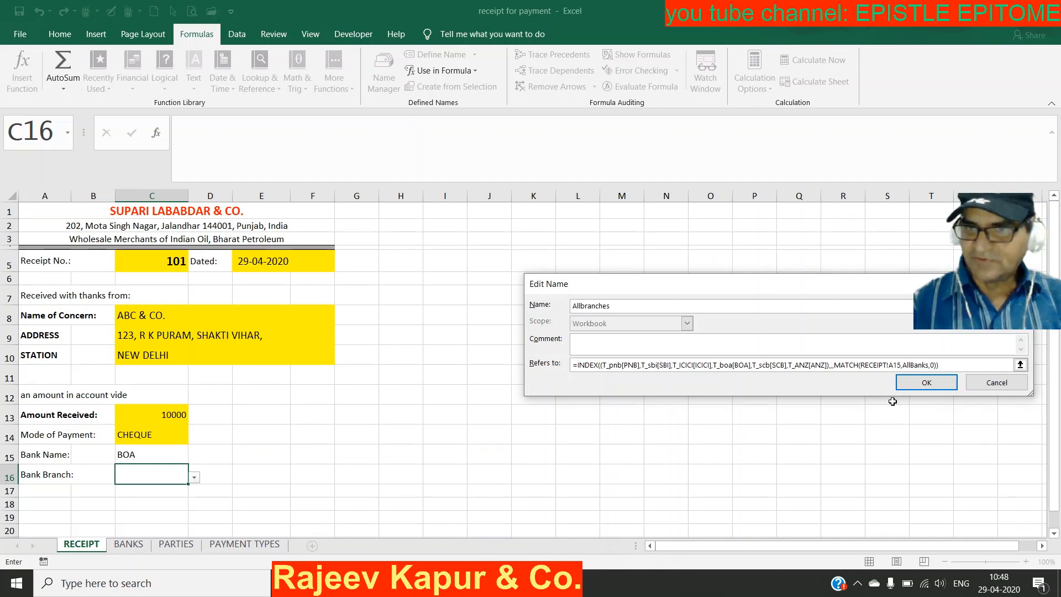
key("BackSpace")
type("c")
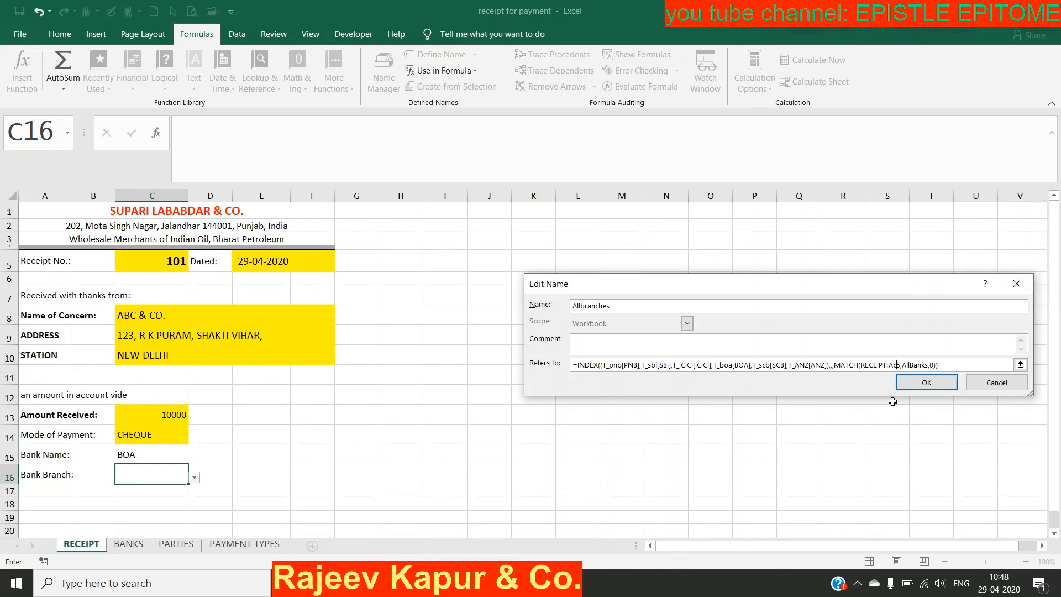
key("BackSpace")
key("BackSpace")
type("c1")
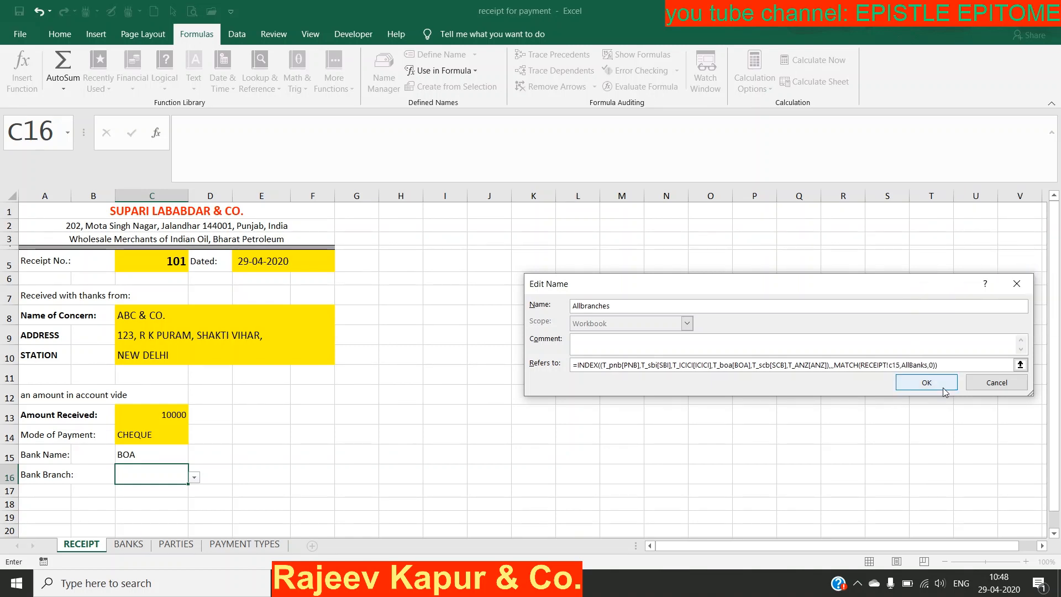
left_click(941, 385)
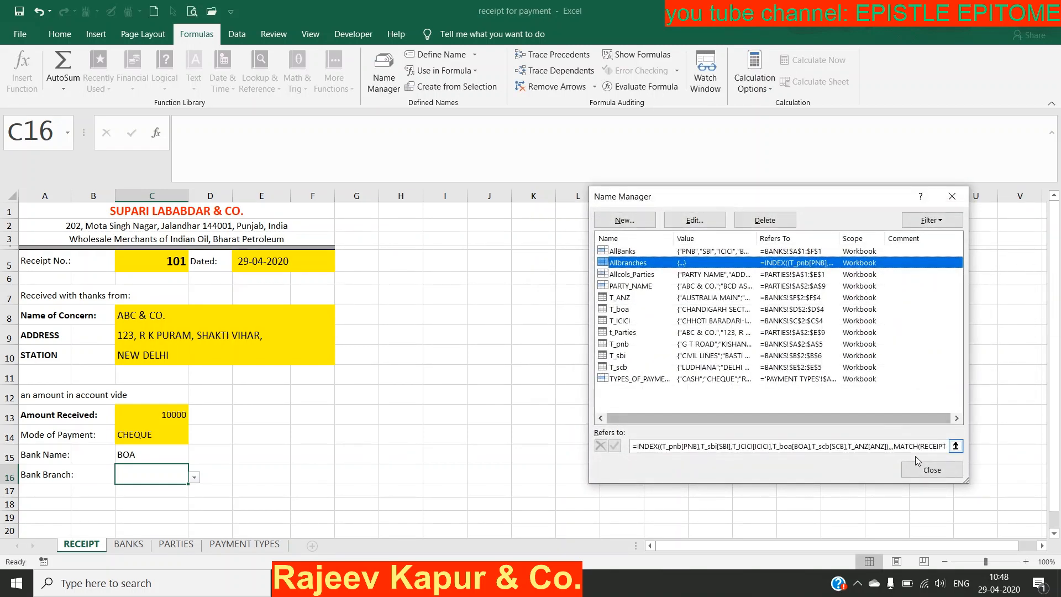
left_click(922, 470)
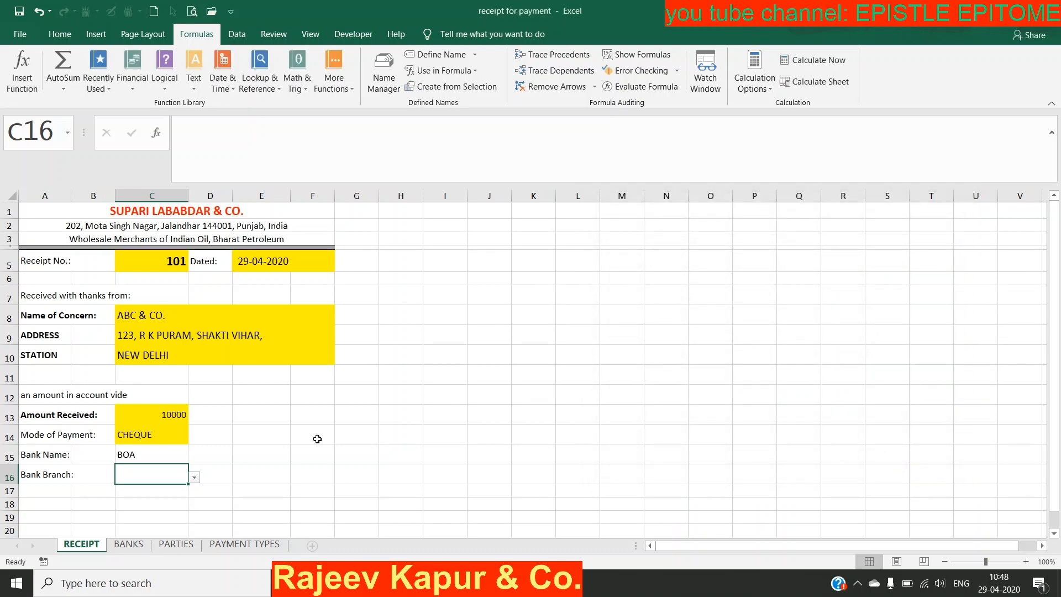
Step: Pick NEW DELHI as the BOA branch, then set the bank to PNB with branch KISHANPURA
left_click(194, 477)
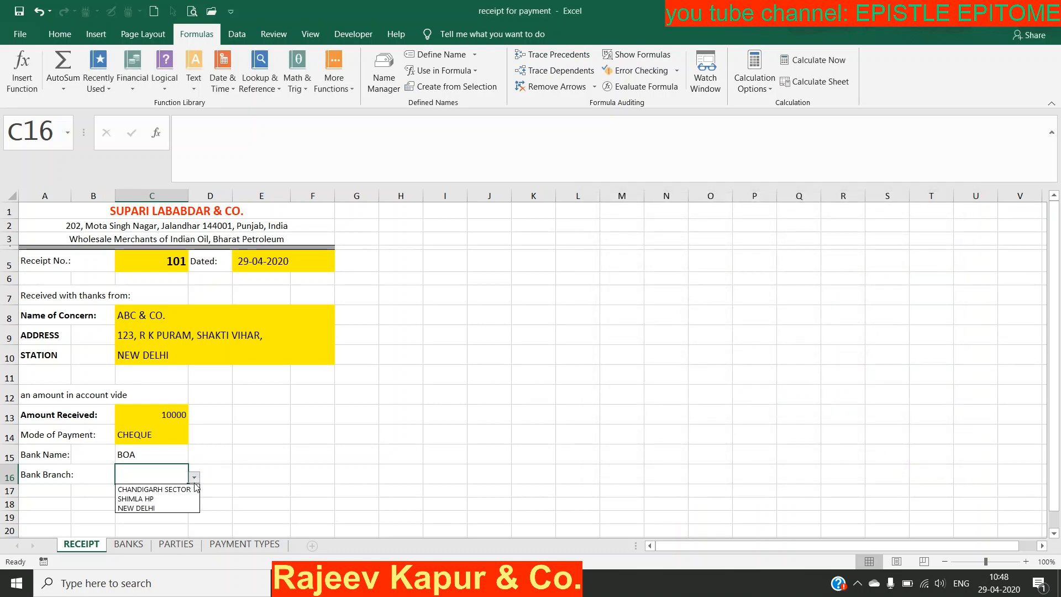
left_click(163, 509)
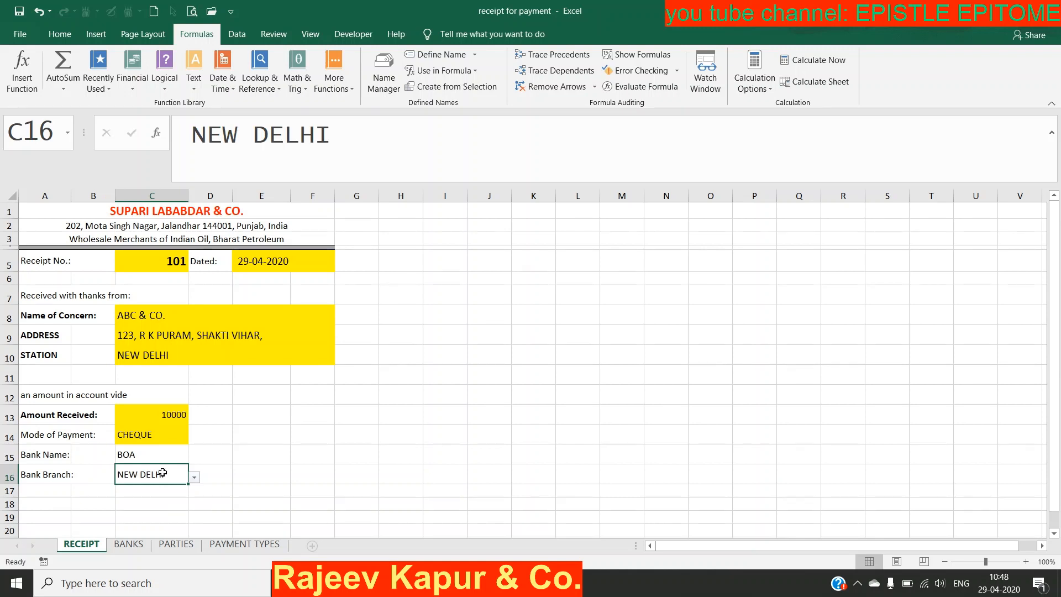
left_click(168, 456)
left_click(195, 458)
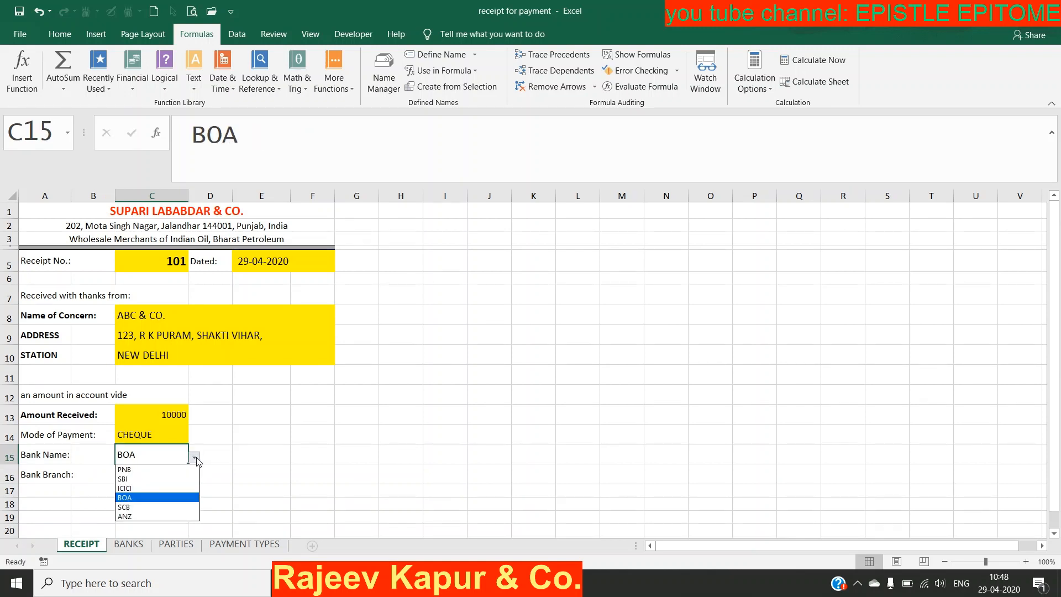
left_click(156, 470)
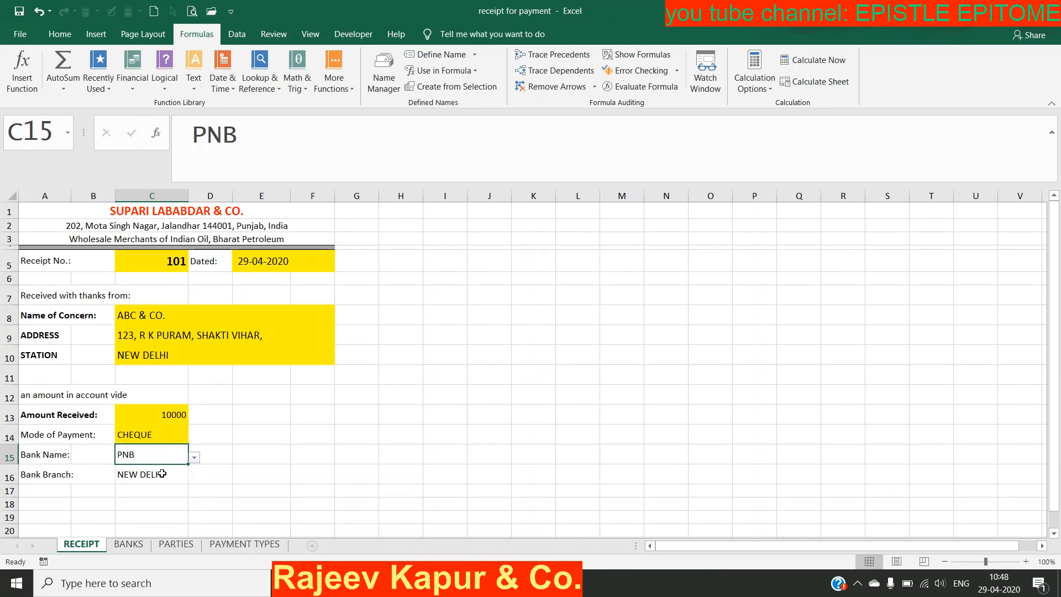
left_click(162, 473)
left_click(194, 476)
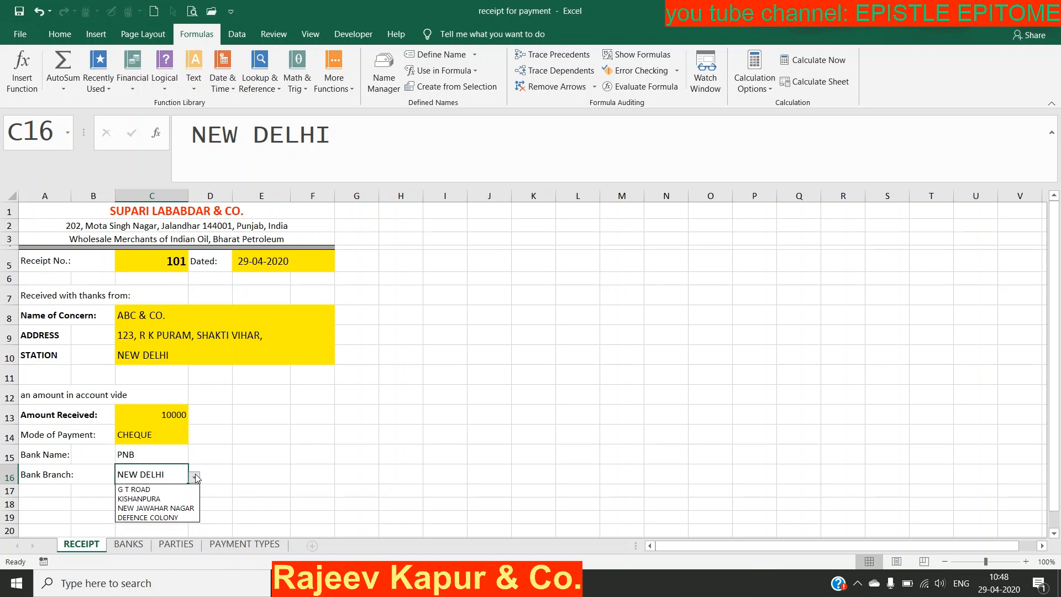
left_click(174, 498)
left_click(184, 529)
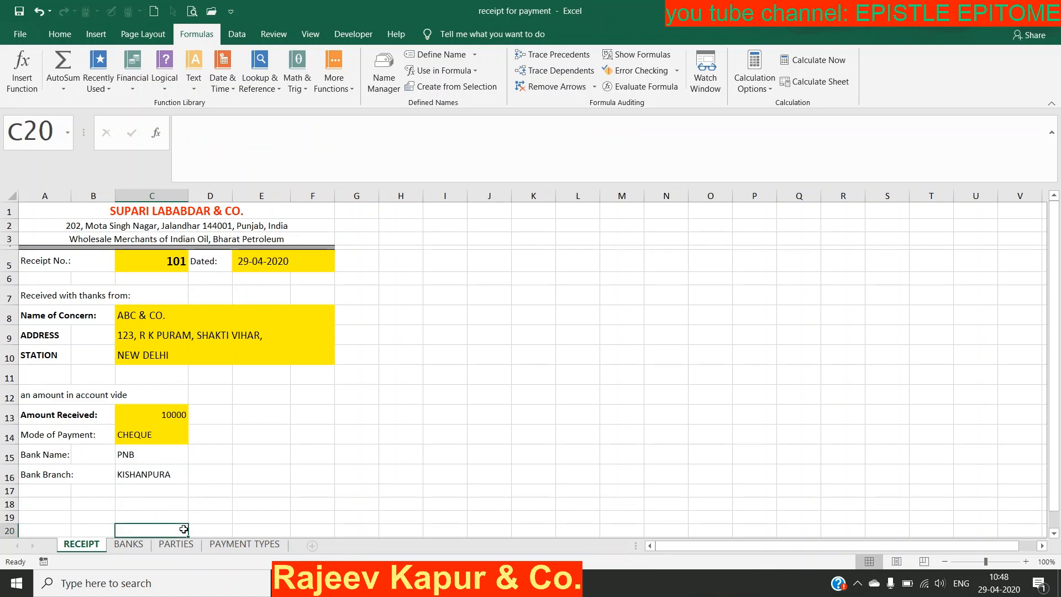
Step: Check the end of the SBI branch column on the BANKS sheet
left_click(128, 544)
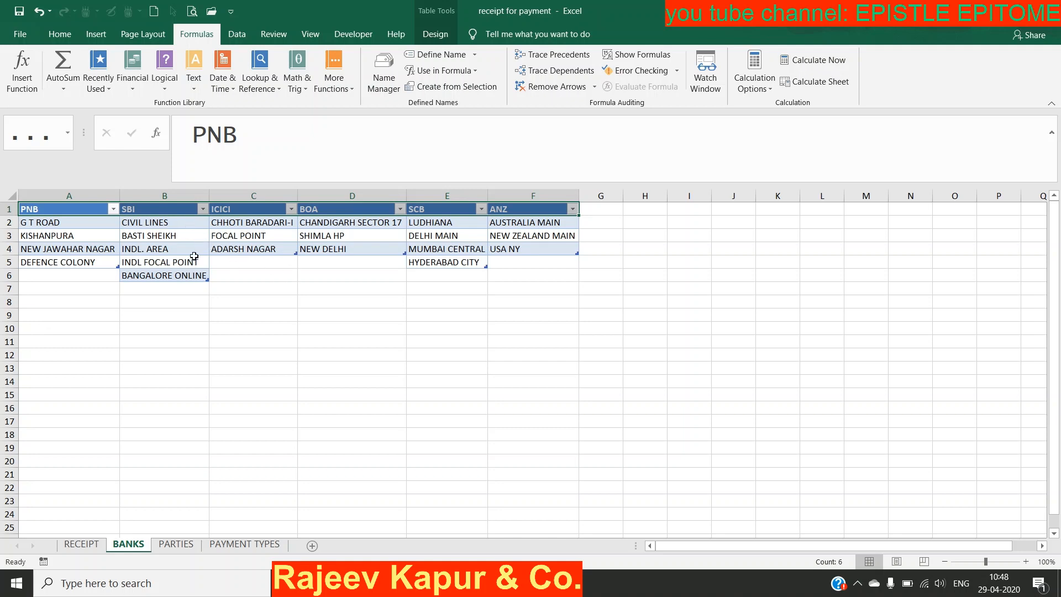
left_click_drag(193, 257, 188, 302)
left_click(81, 544)
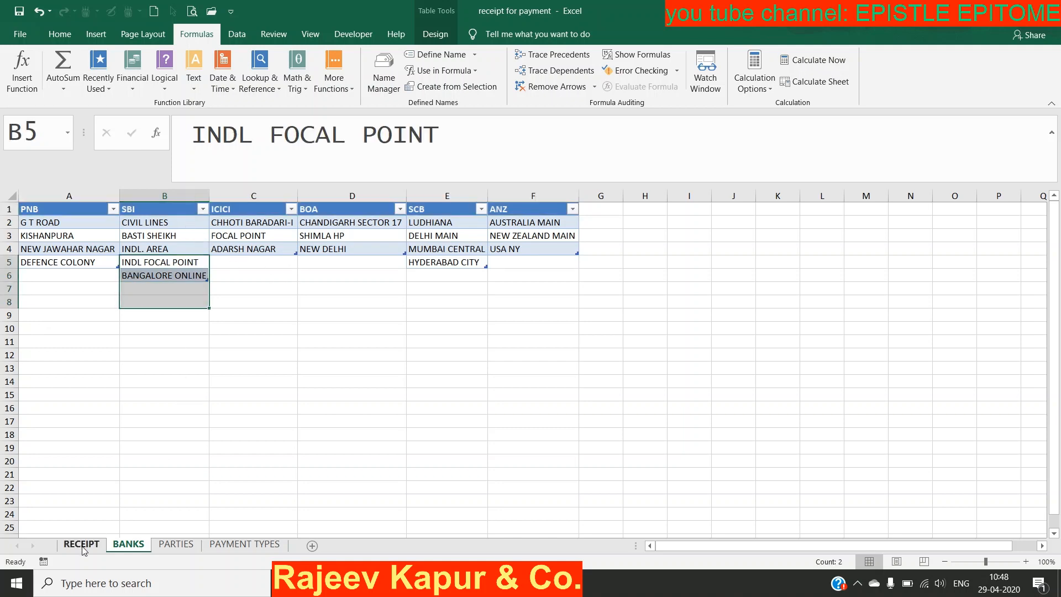
Step: Set bank C15 to SBI and branch C16 to INDL FOCAL POINT
left_click(170, 463)
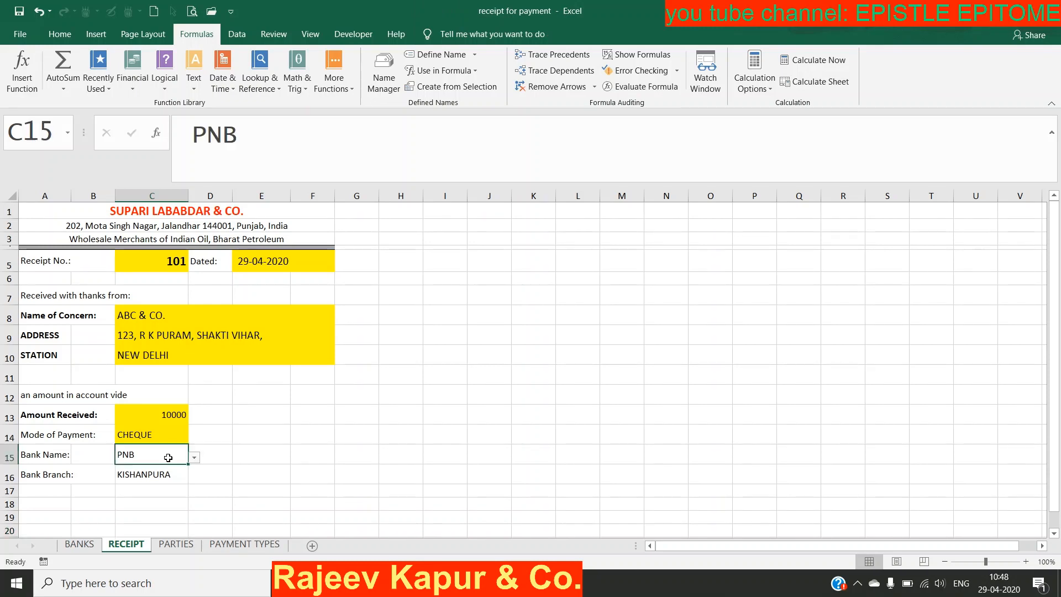
left_click(194, 457)
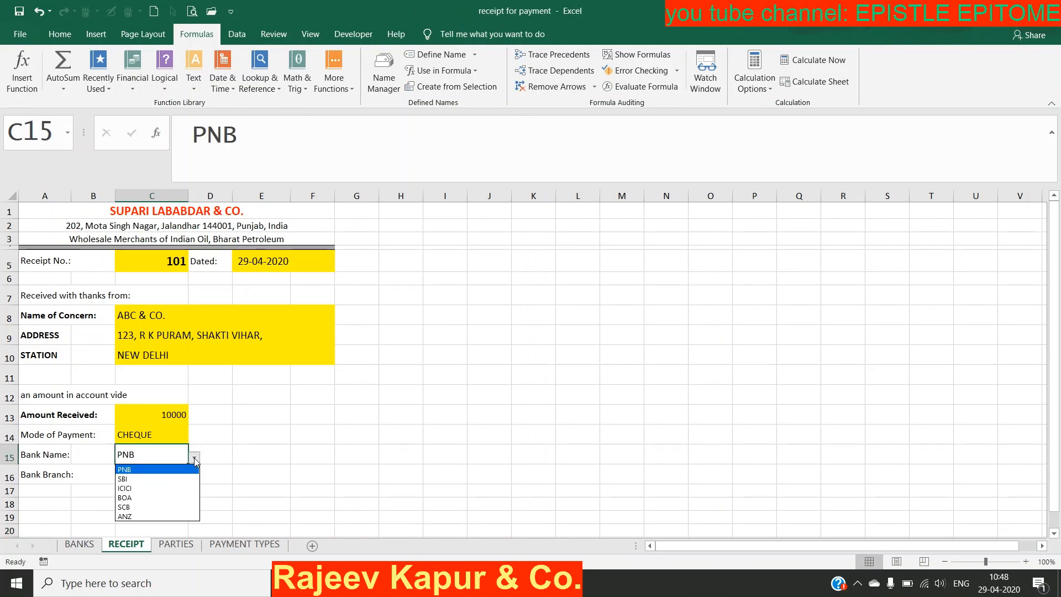
left_click(162, 480)
left_click(162, 480)
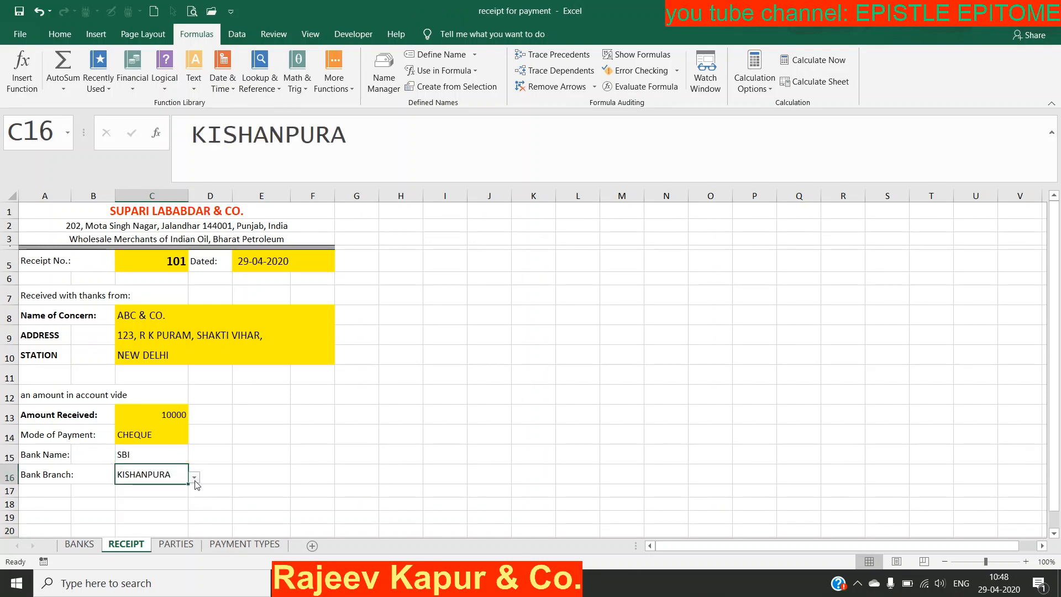
left_click(195, 477)
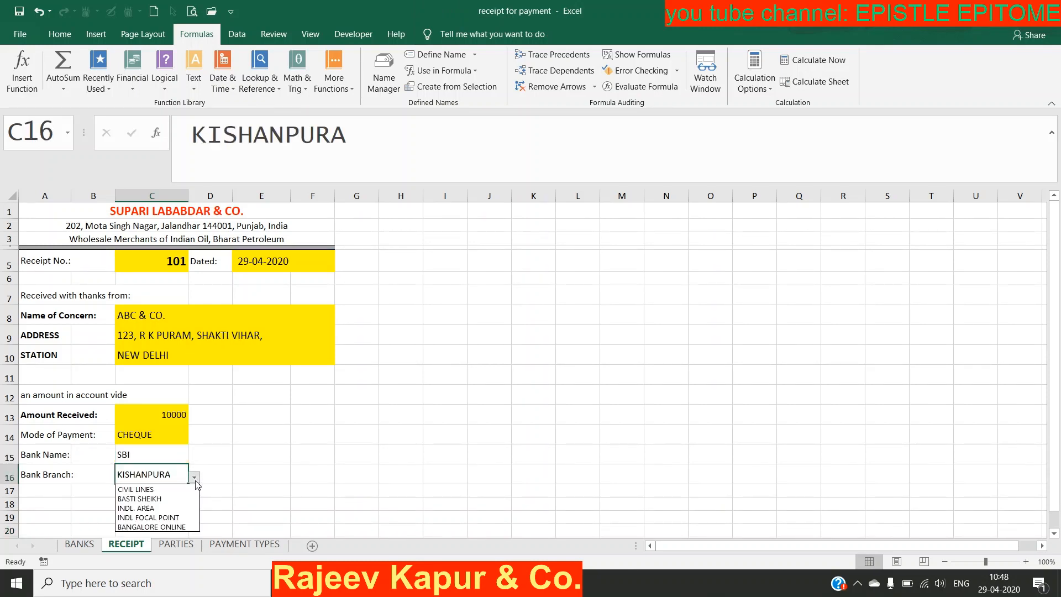
left_click(173, 518)
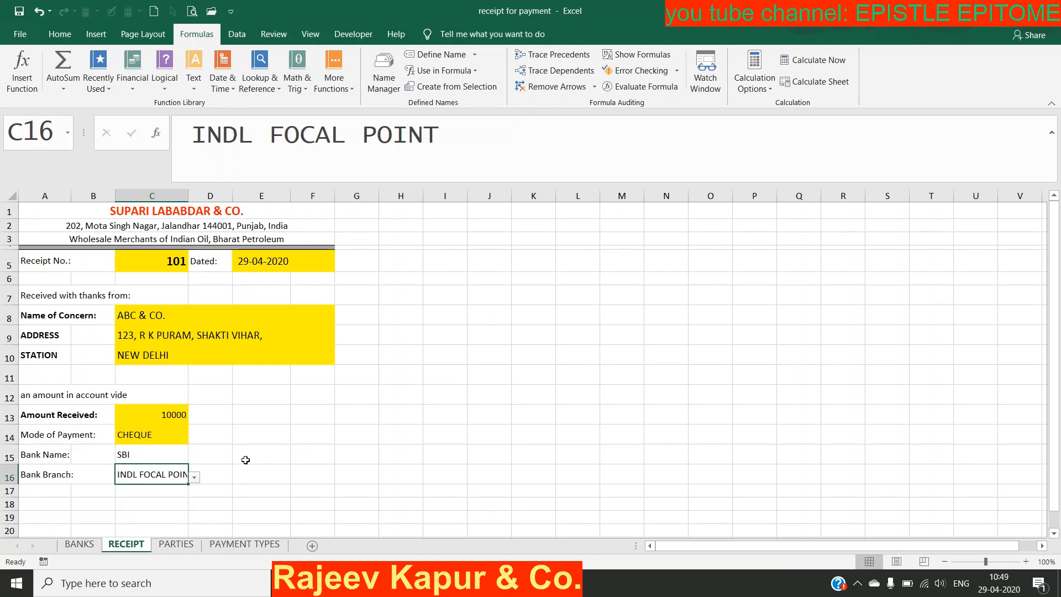
left_click(158, 456)
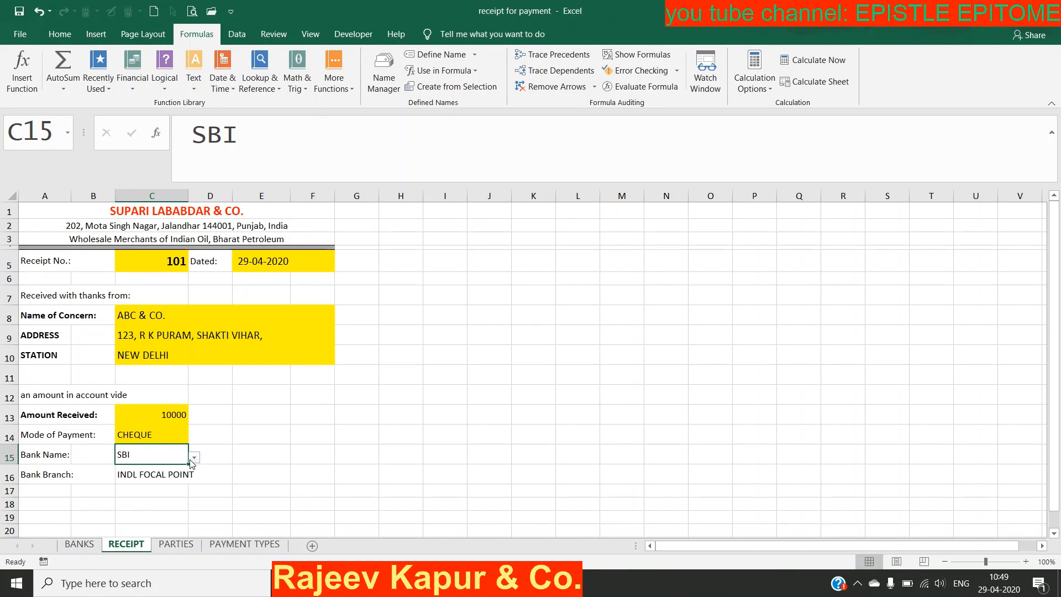
Step: Change the Mode of Payment in C14 from CHEQUE to CASH
left_click(172, 435)
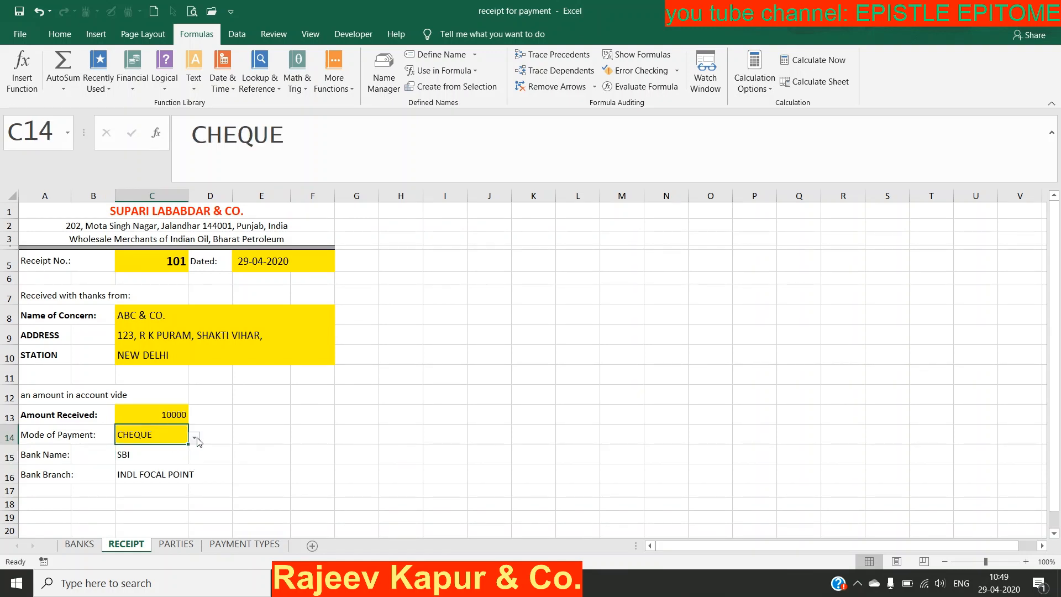
left_click(194, 438)
left_click(196, 438)
left_click(194, 439)
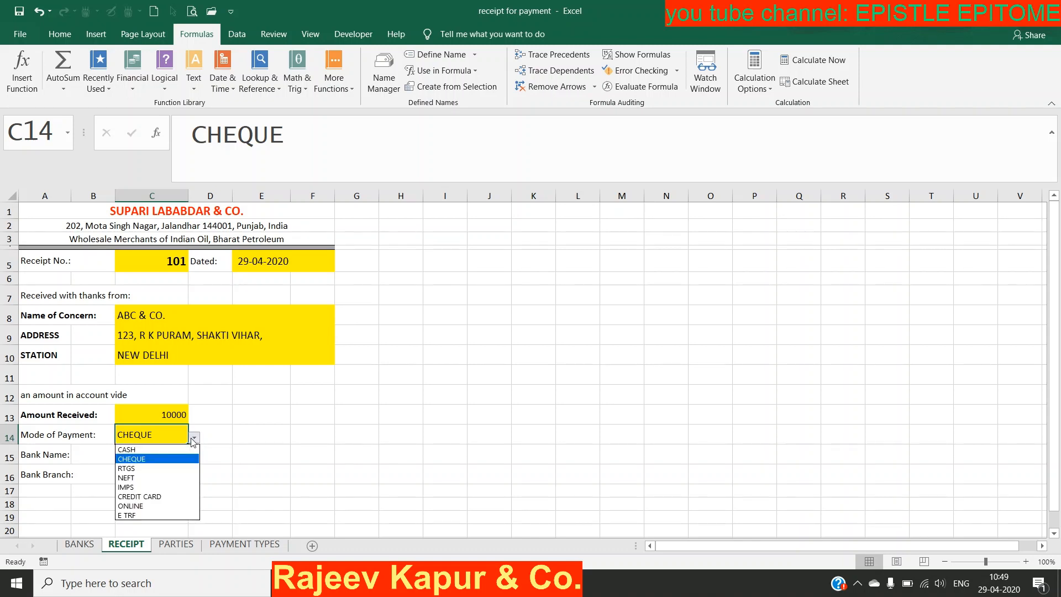
key("Escape")
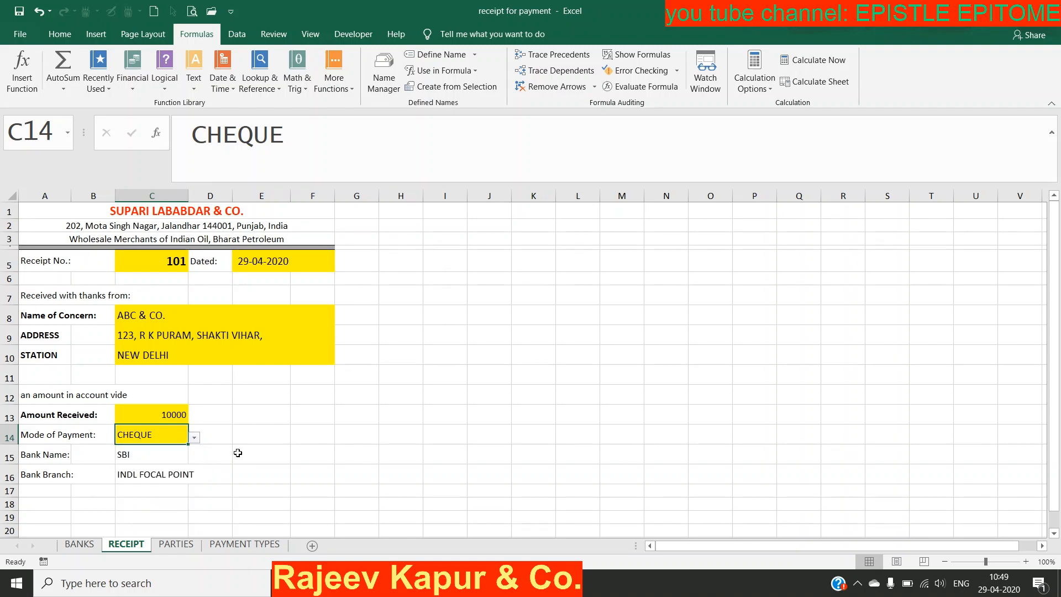
left_click(194, 438)
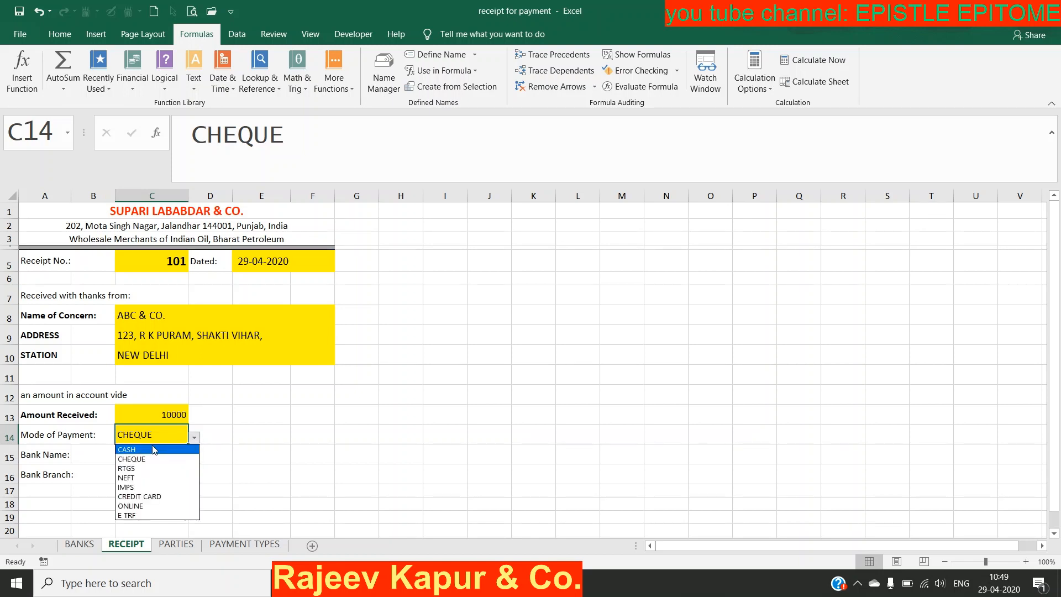
left_click(129, 449)
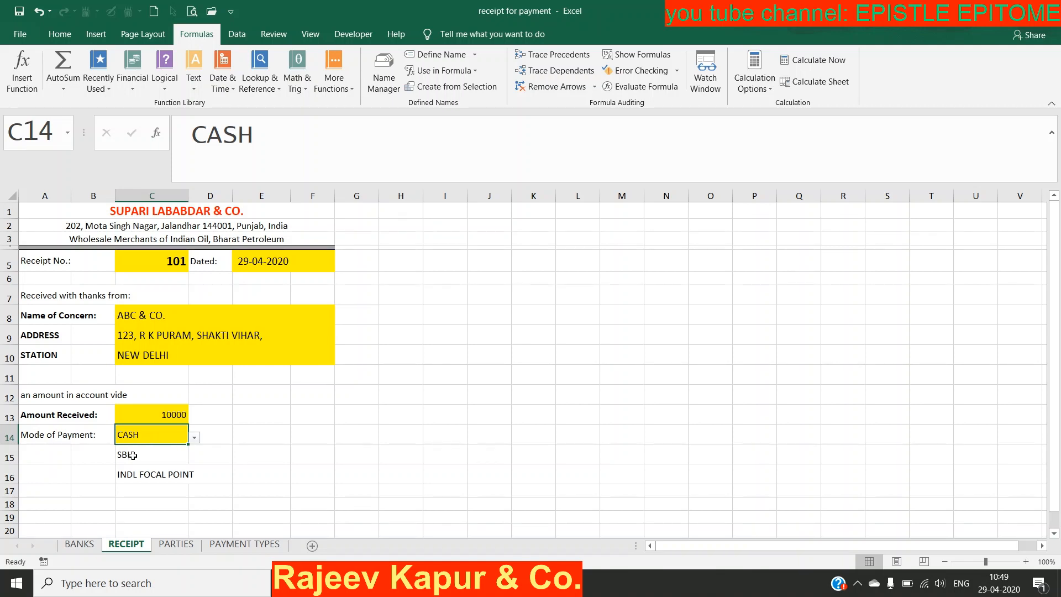
Step: Inspect the IF formula in A15 that blanks the Bank Name label for cash
left_click(194, 439)
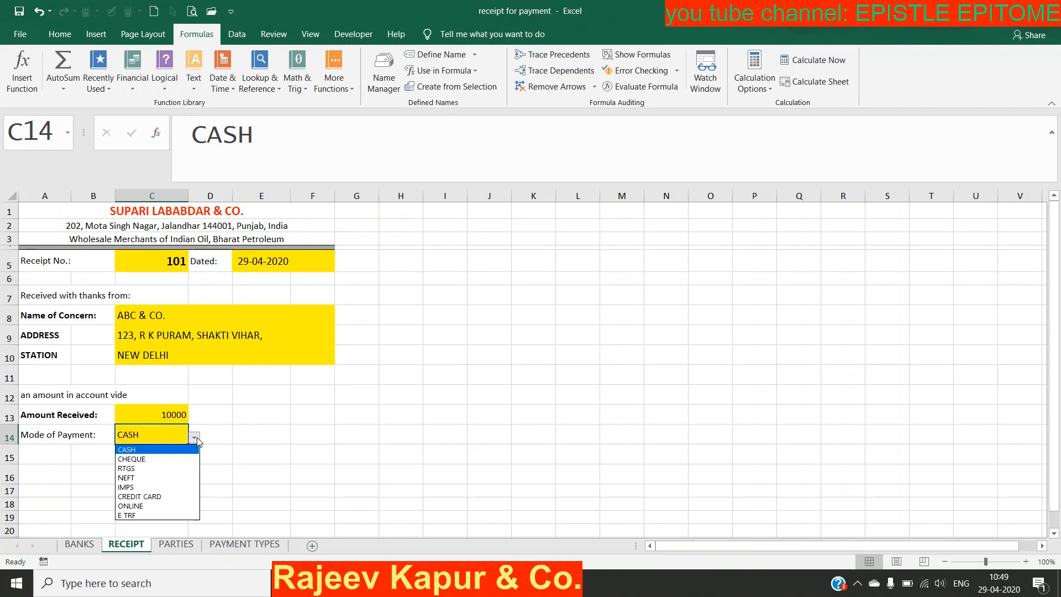
left_click(74, 463)
left_click(54, 459)
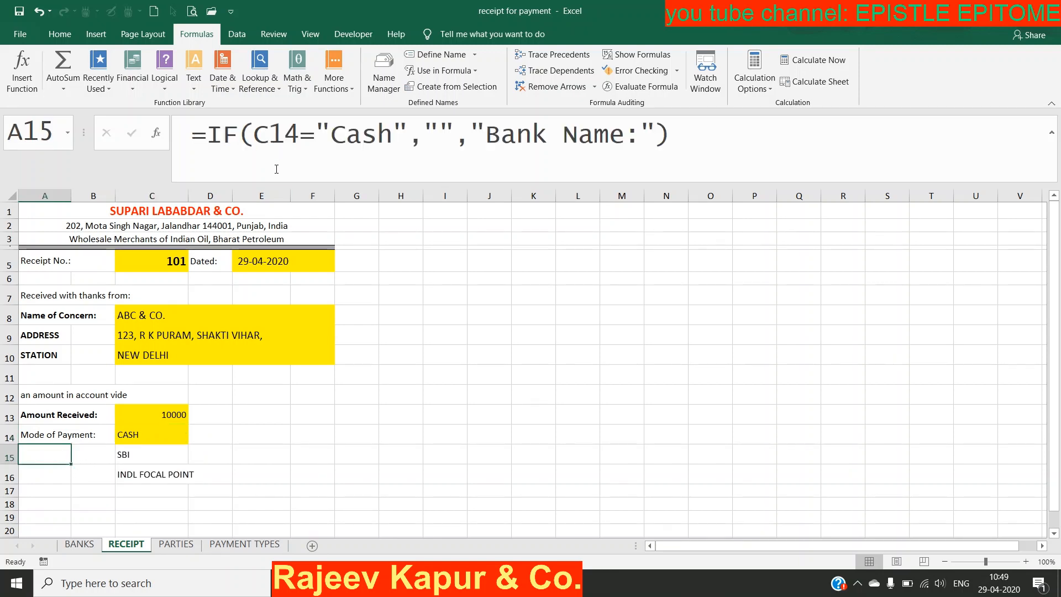
Step: Set C14 to NEFT and confirm the A15 IF formula shows the Bank Name label again
left_click(162, 435)
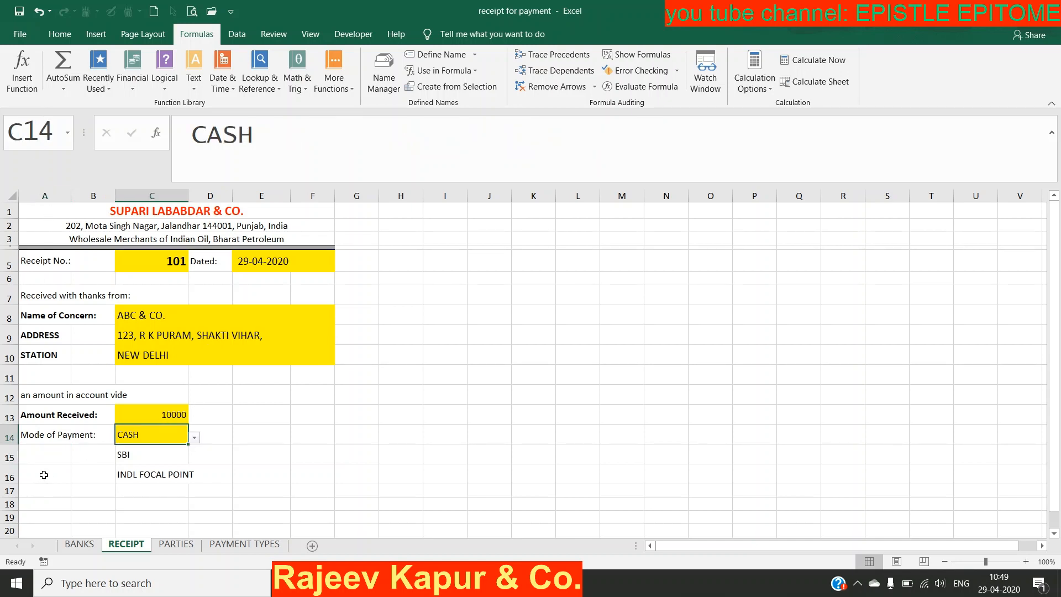
left_click(56, 456)
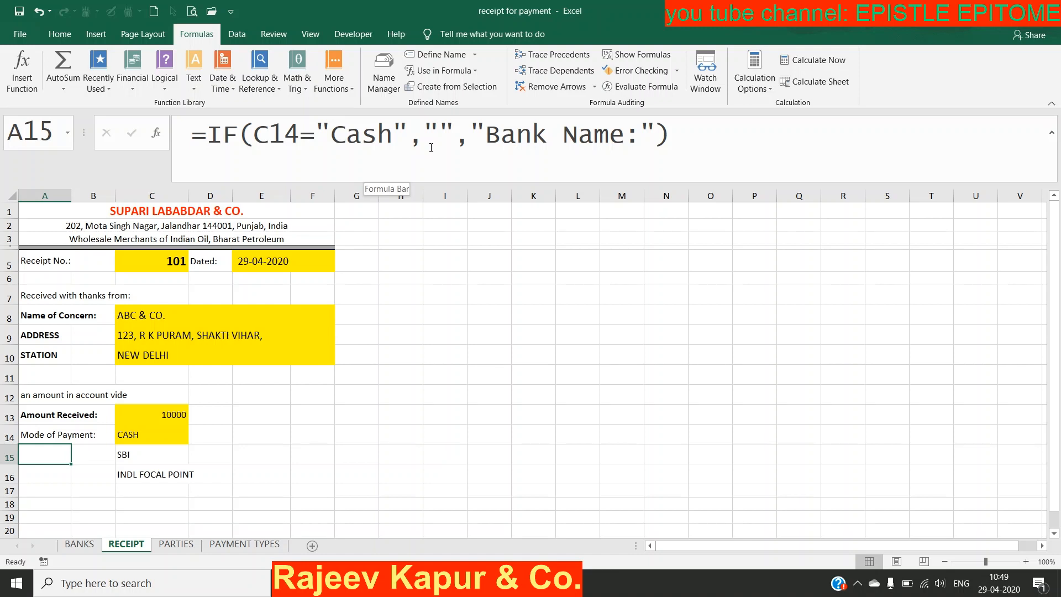
left_click(163, 438)
left_click(196, 439)
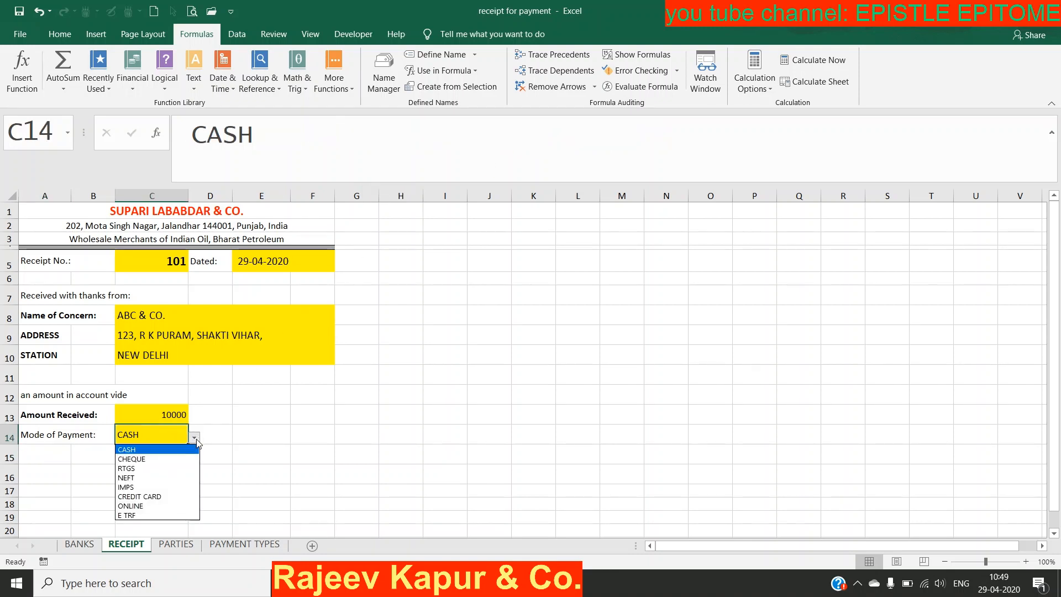
left_click(165, 477)
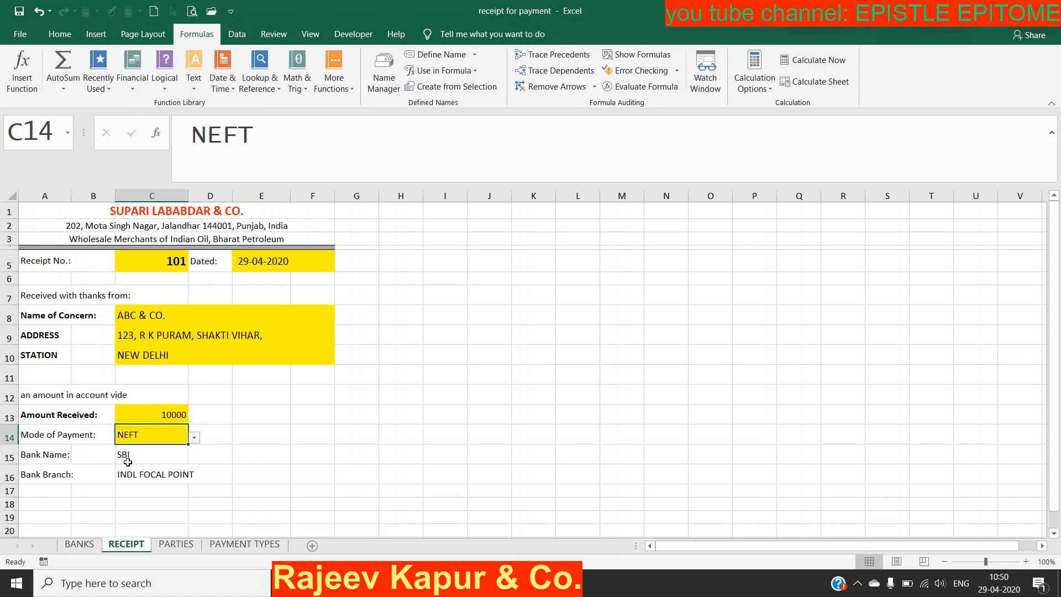
left_click(48, 459)
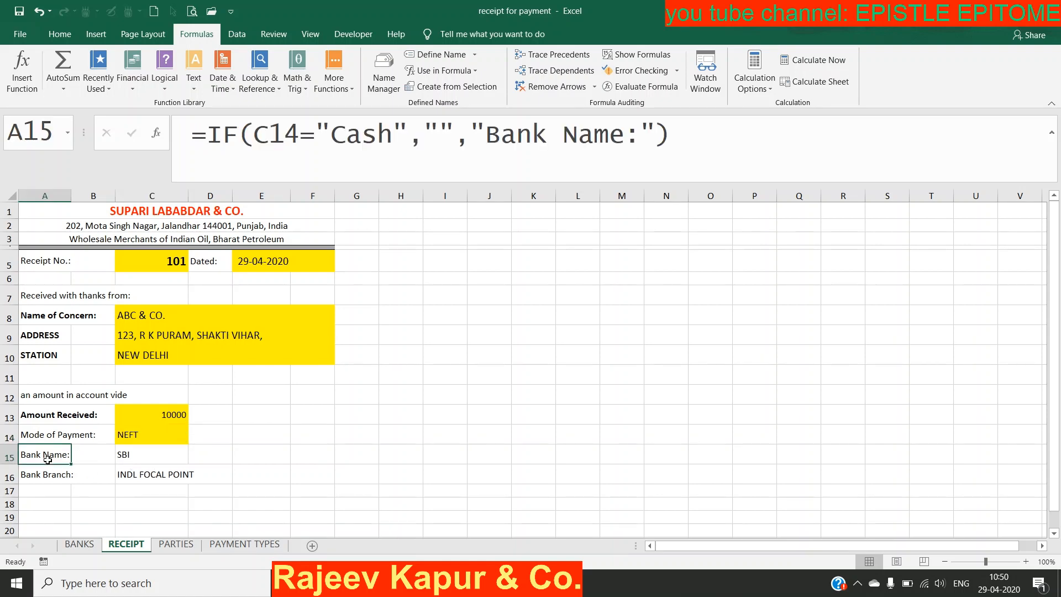